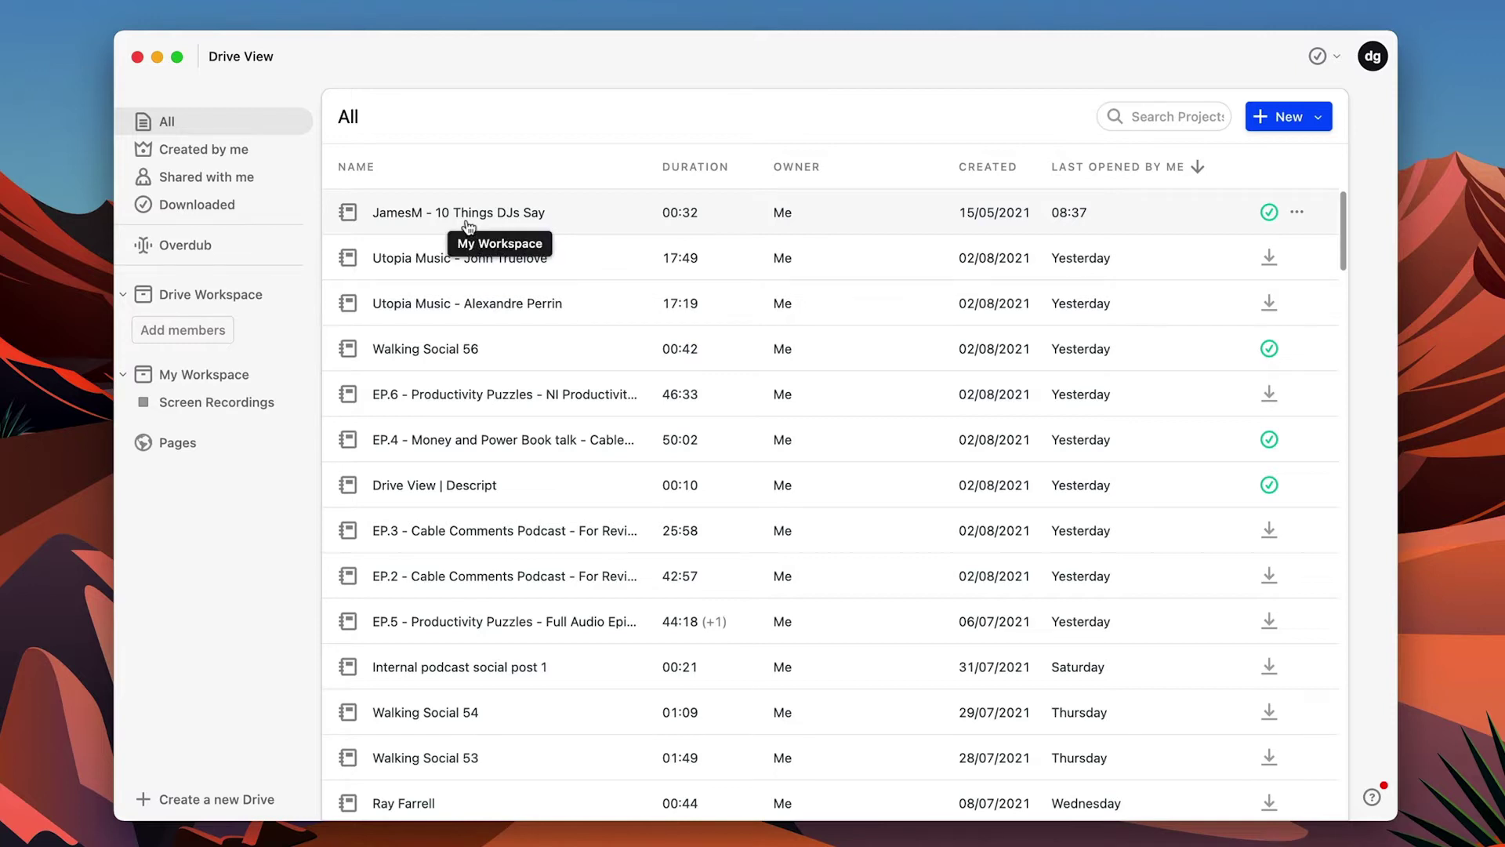
Open the JamesM - 10 Things DJs Say project from the Drive View list
click(510, 217)
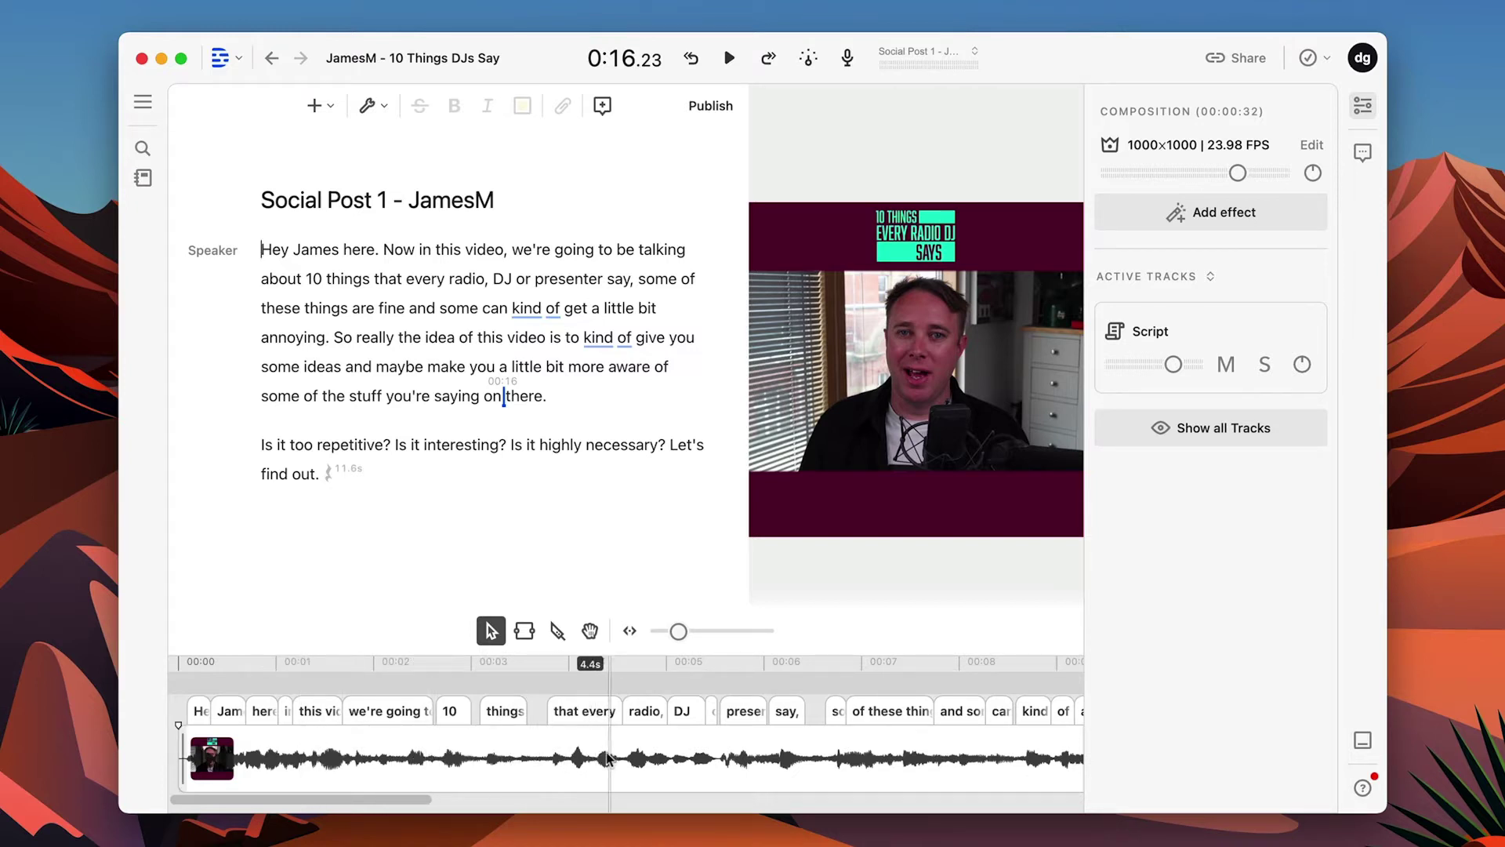
Try selecting the transcript text from 'So really' to 'on there.'
click(527, 758)
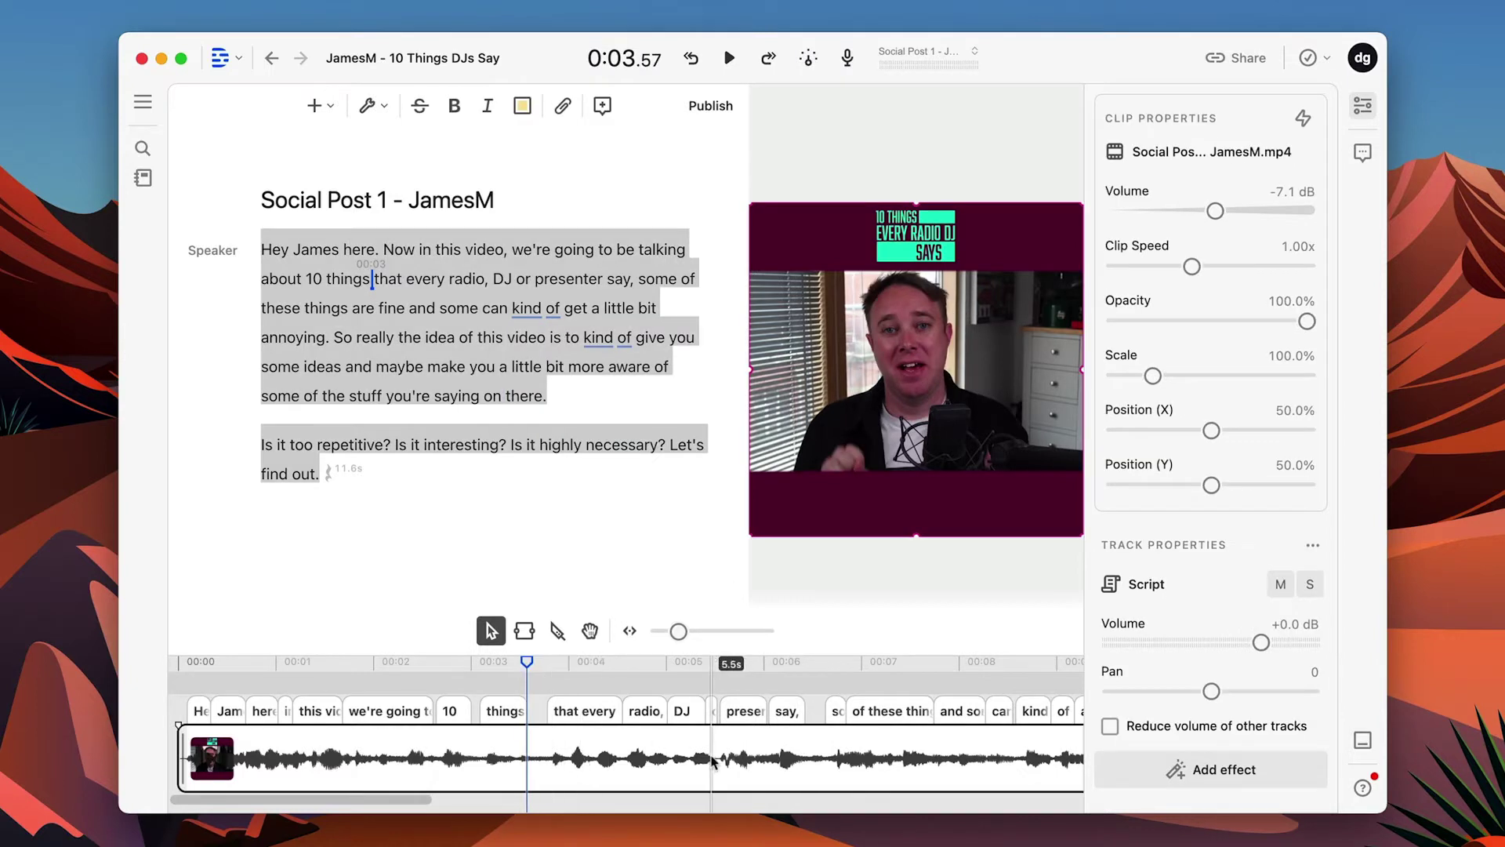
key(super+a)
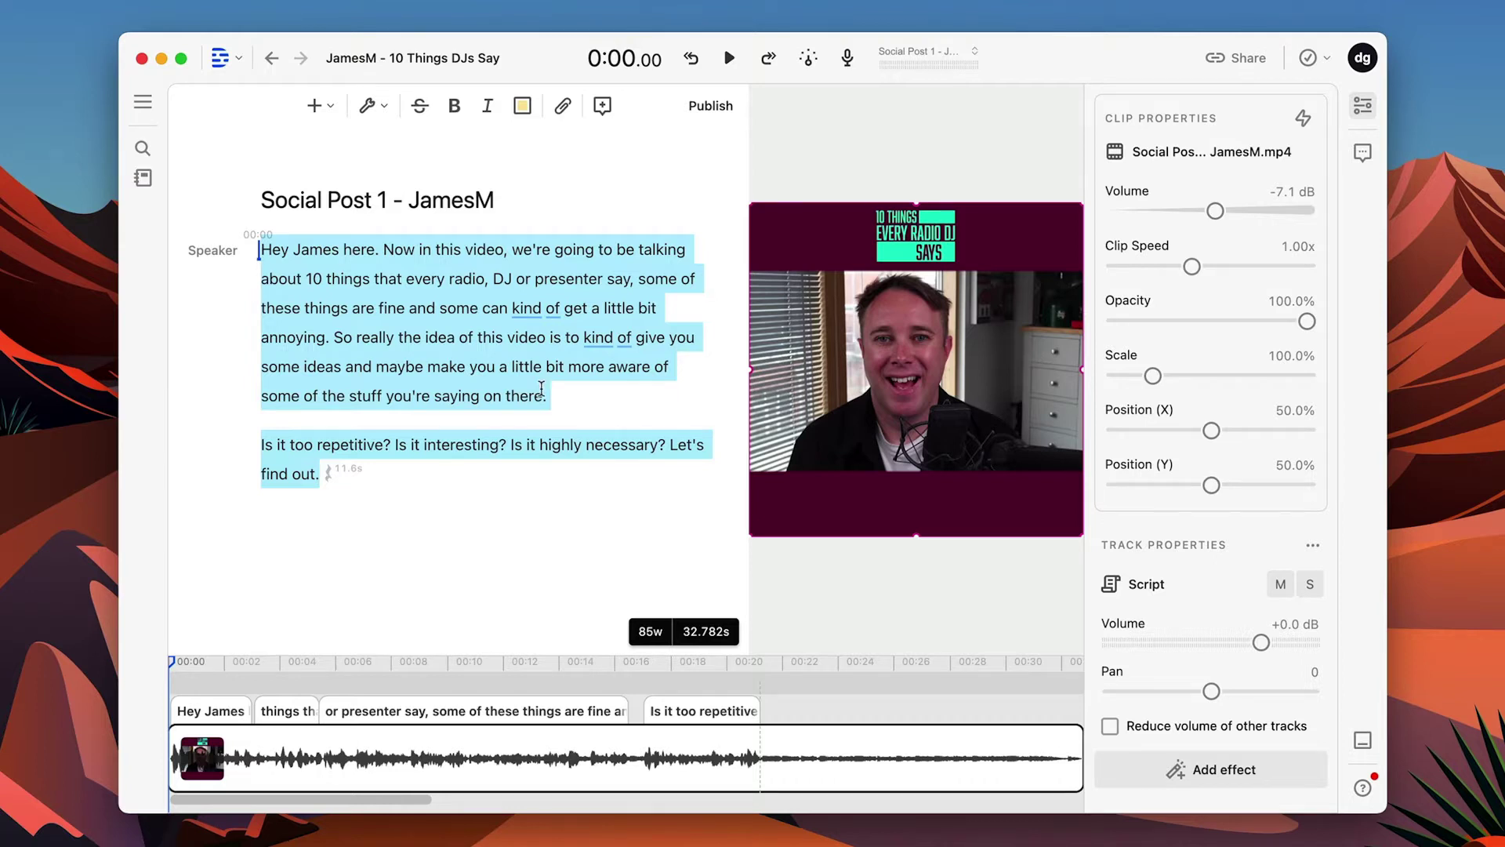
click(541, 388)
drag(542, 392, 357, 337)
click(354, 337)
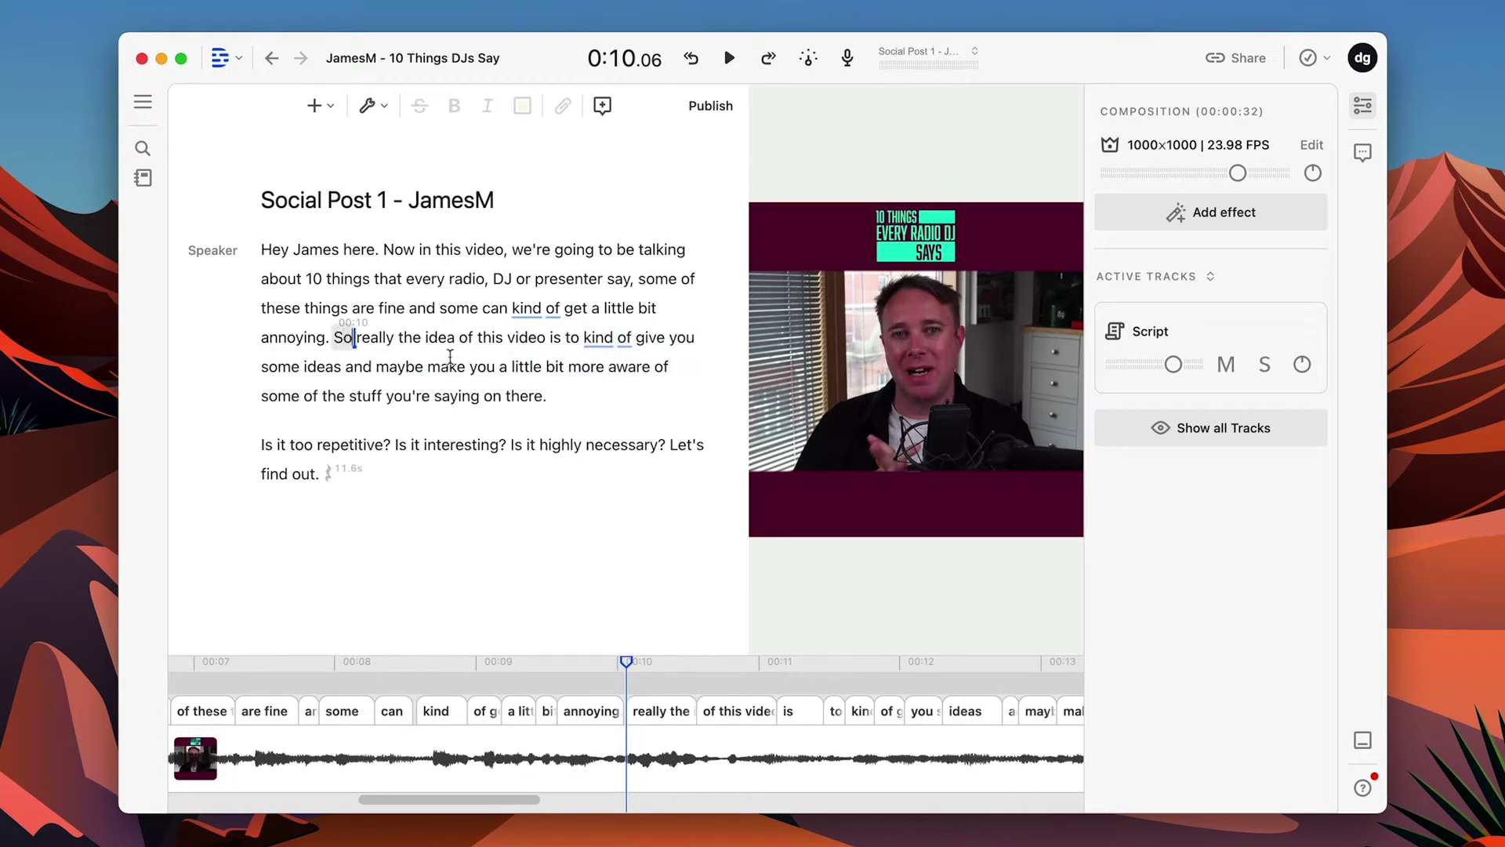
shift+click(540, 394)
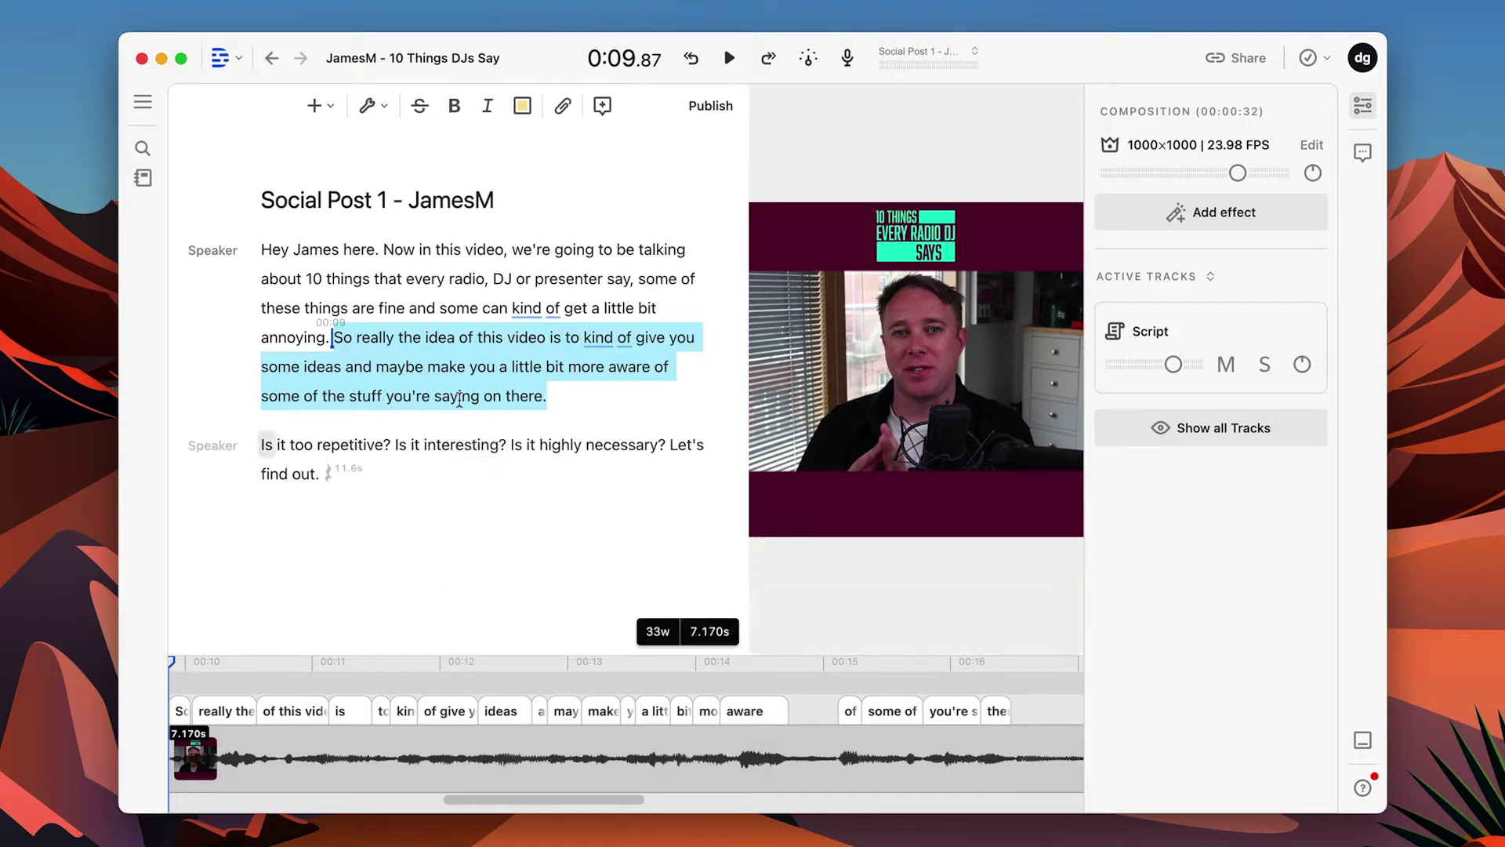
Play the script from the word 'DJ' through 'find out' to review it
click(524, 307)
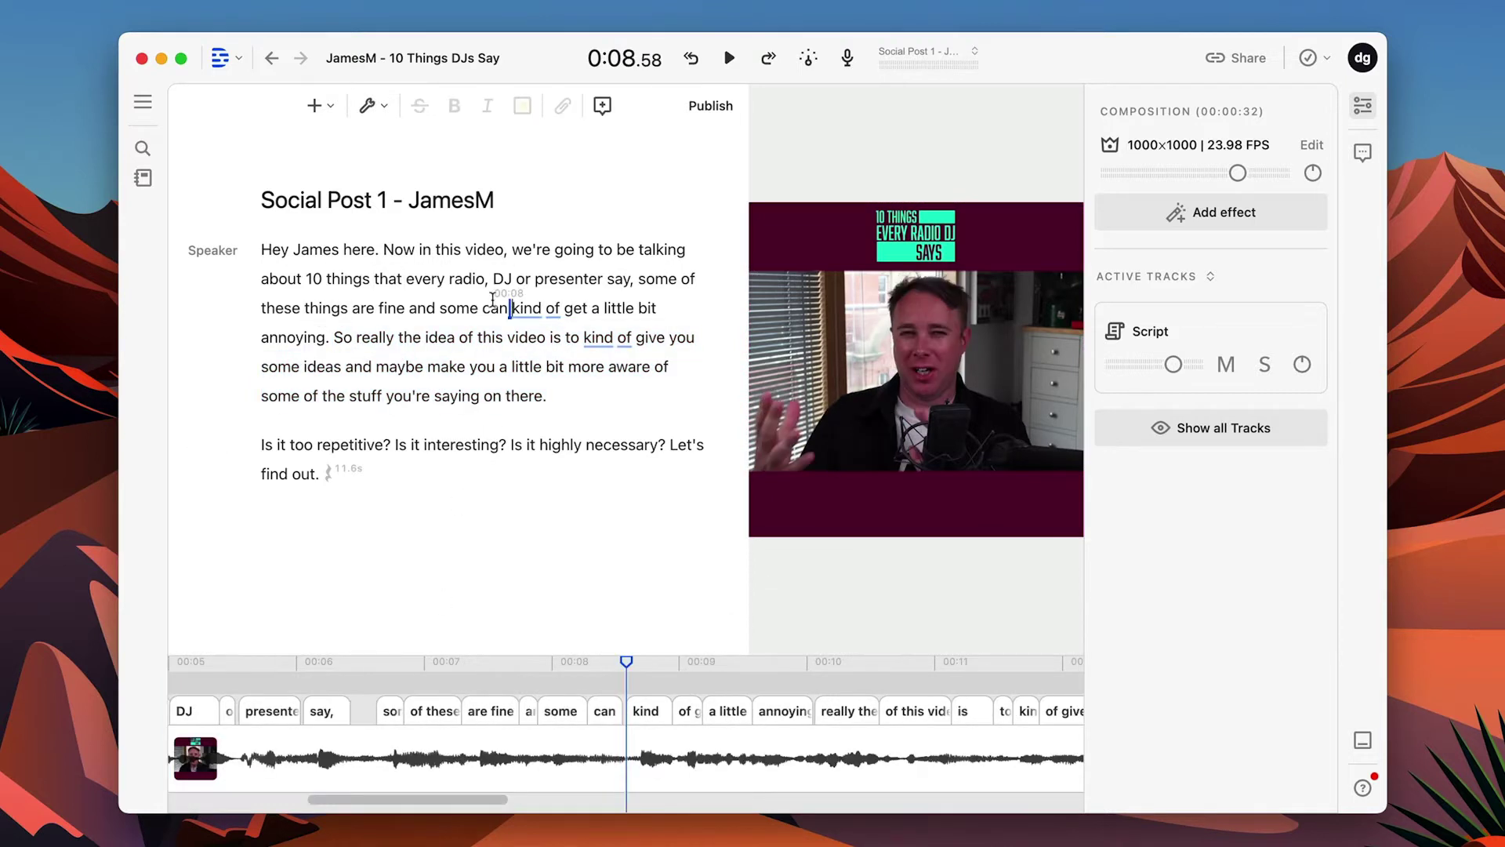
click(497, 279)
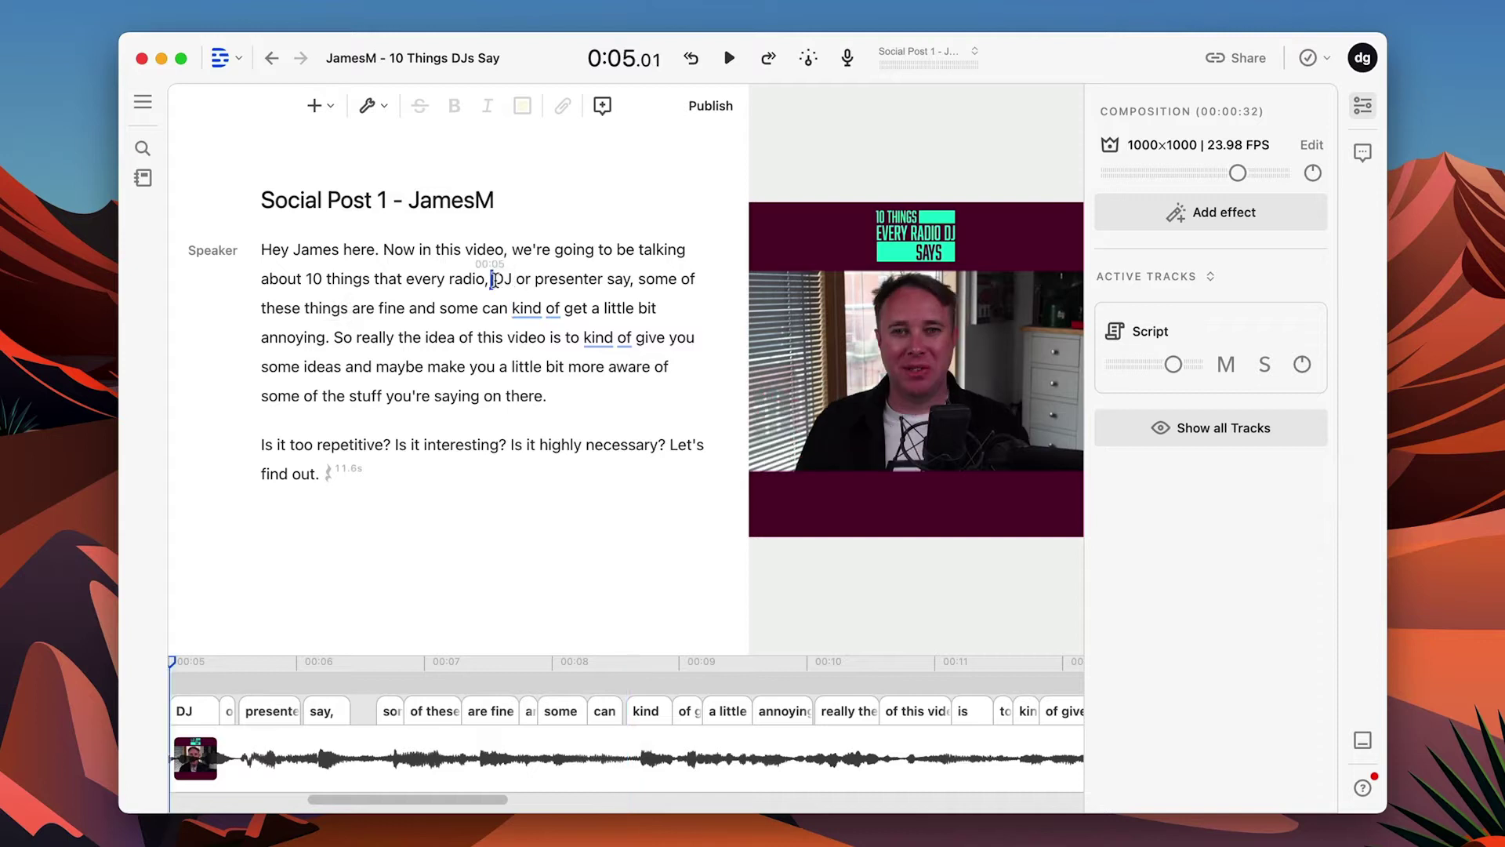
key(space)
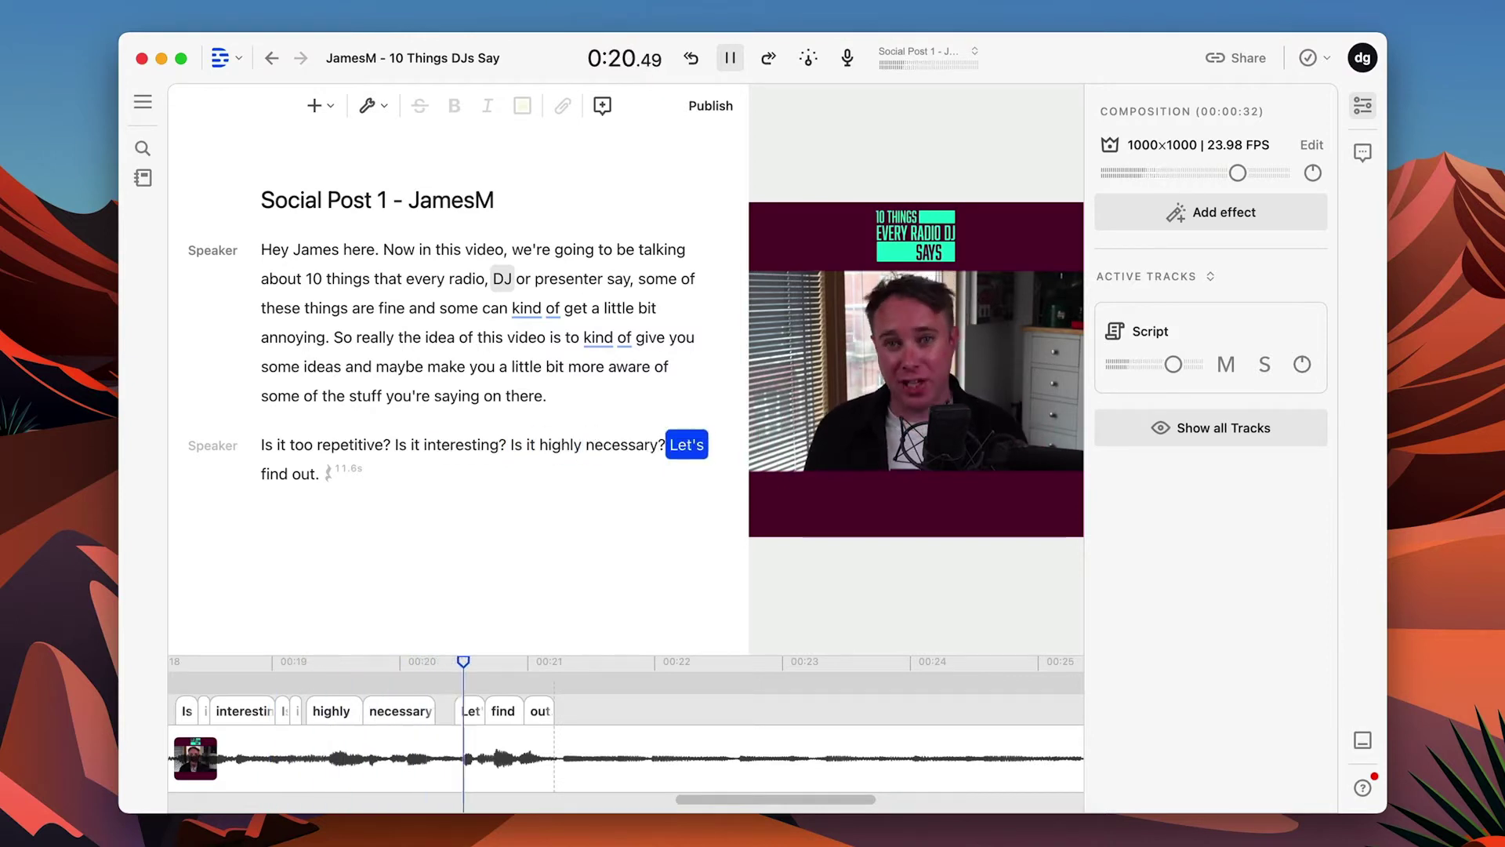
key(space)
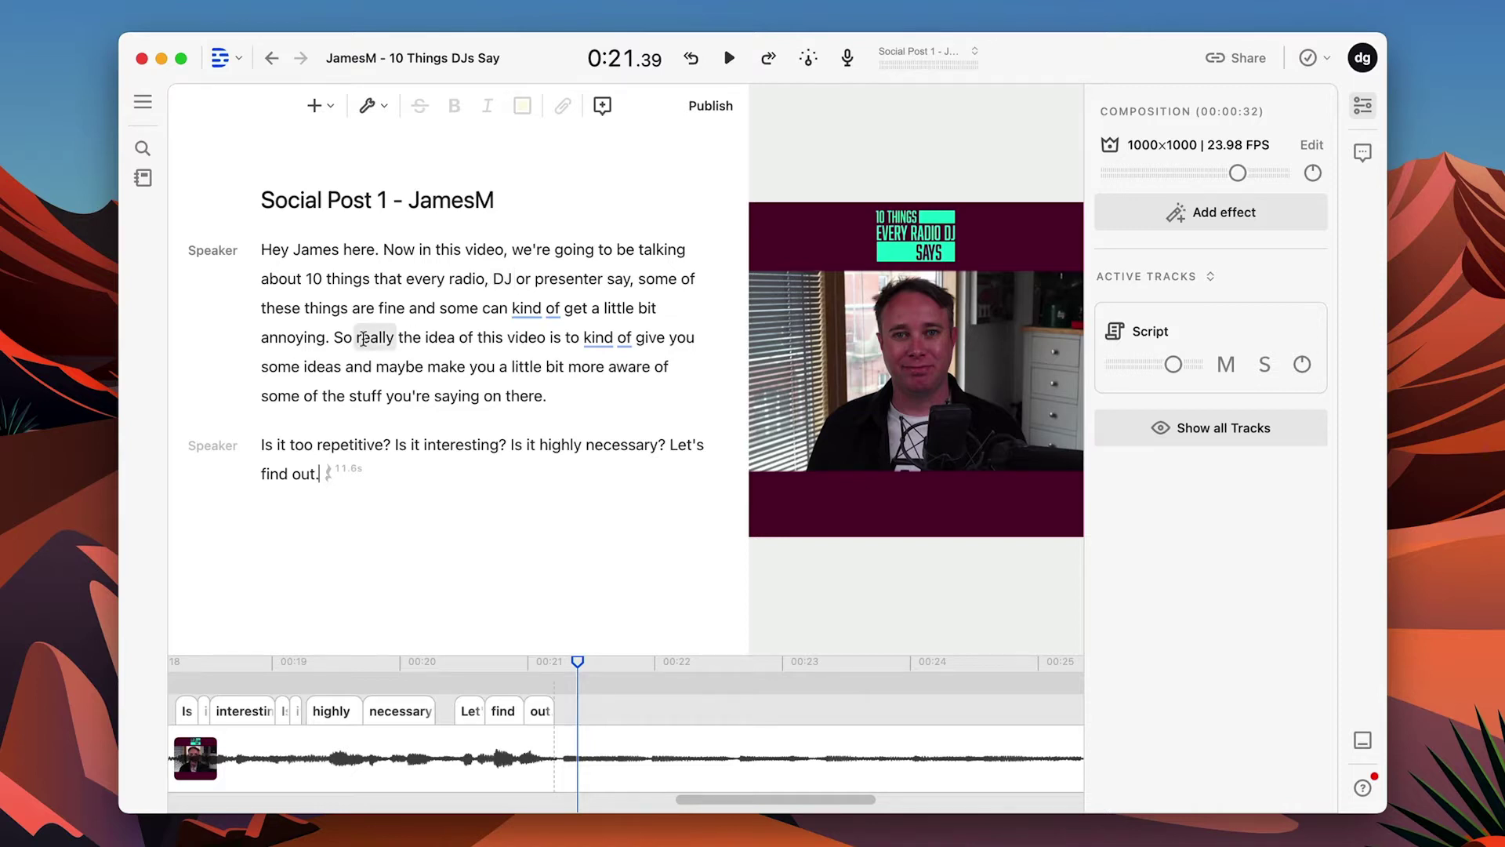
Select exactly the sentence from 'So really' through 'on there.'
drag(333, 337, 525, 380)
shift+click(547, 395)
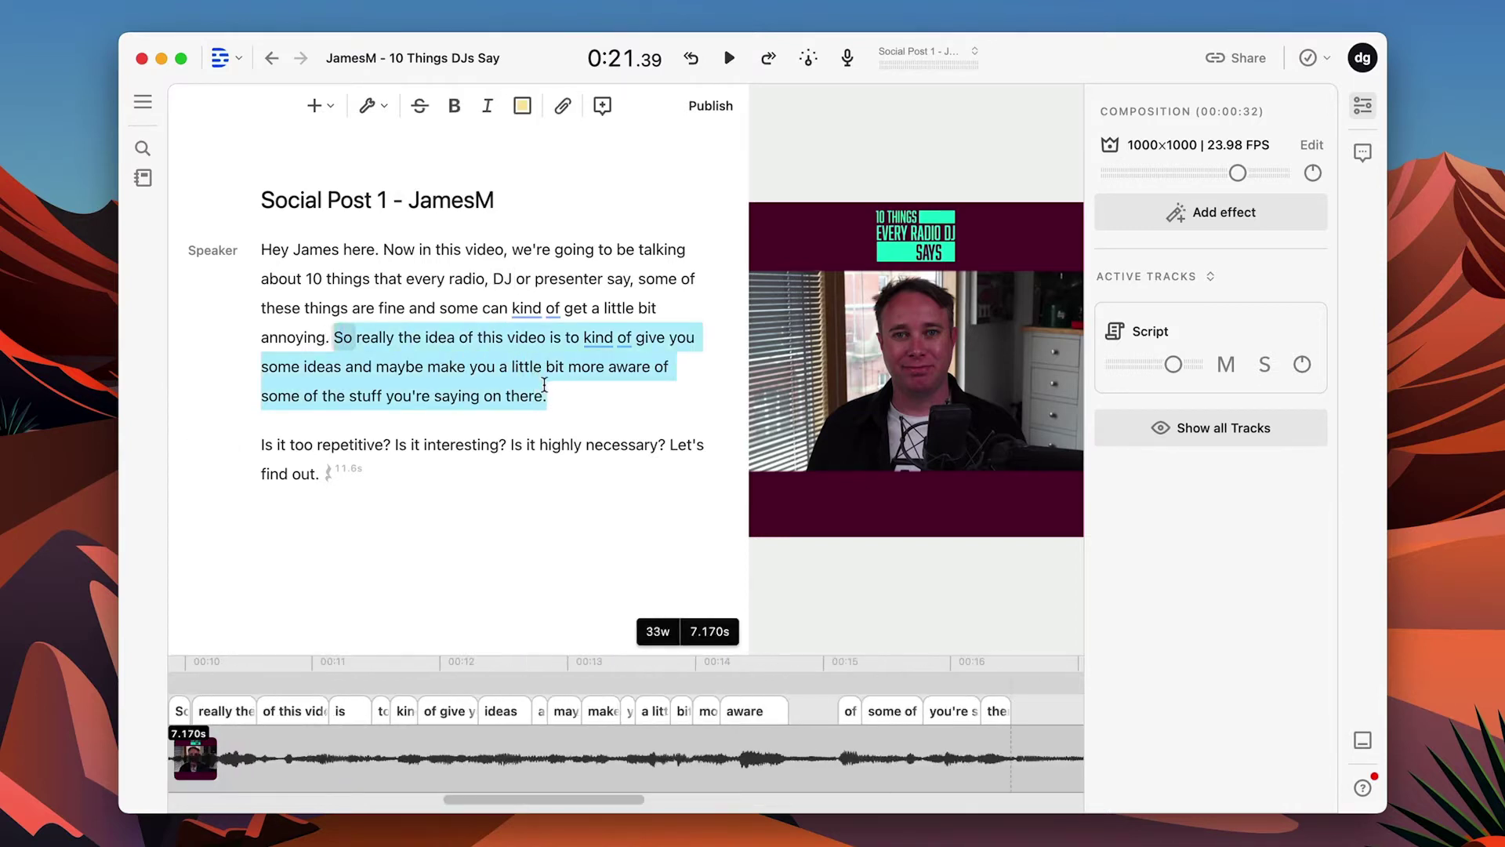
click(563, 392)
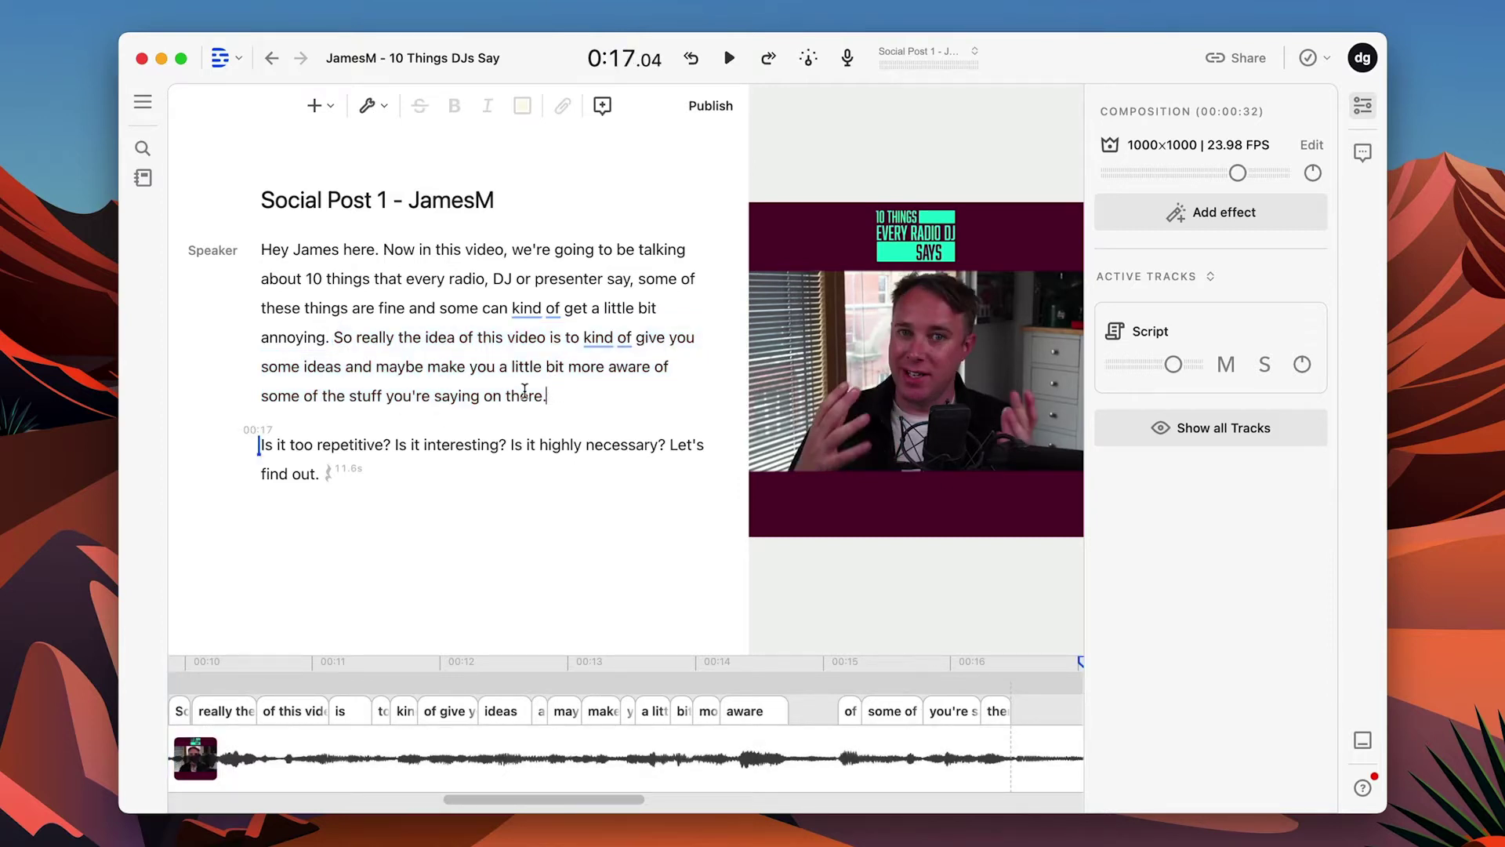
drag(524, 389, 341, 338)
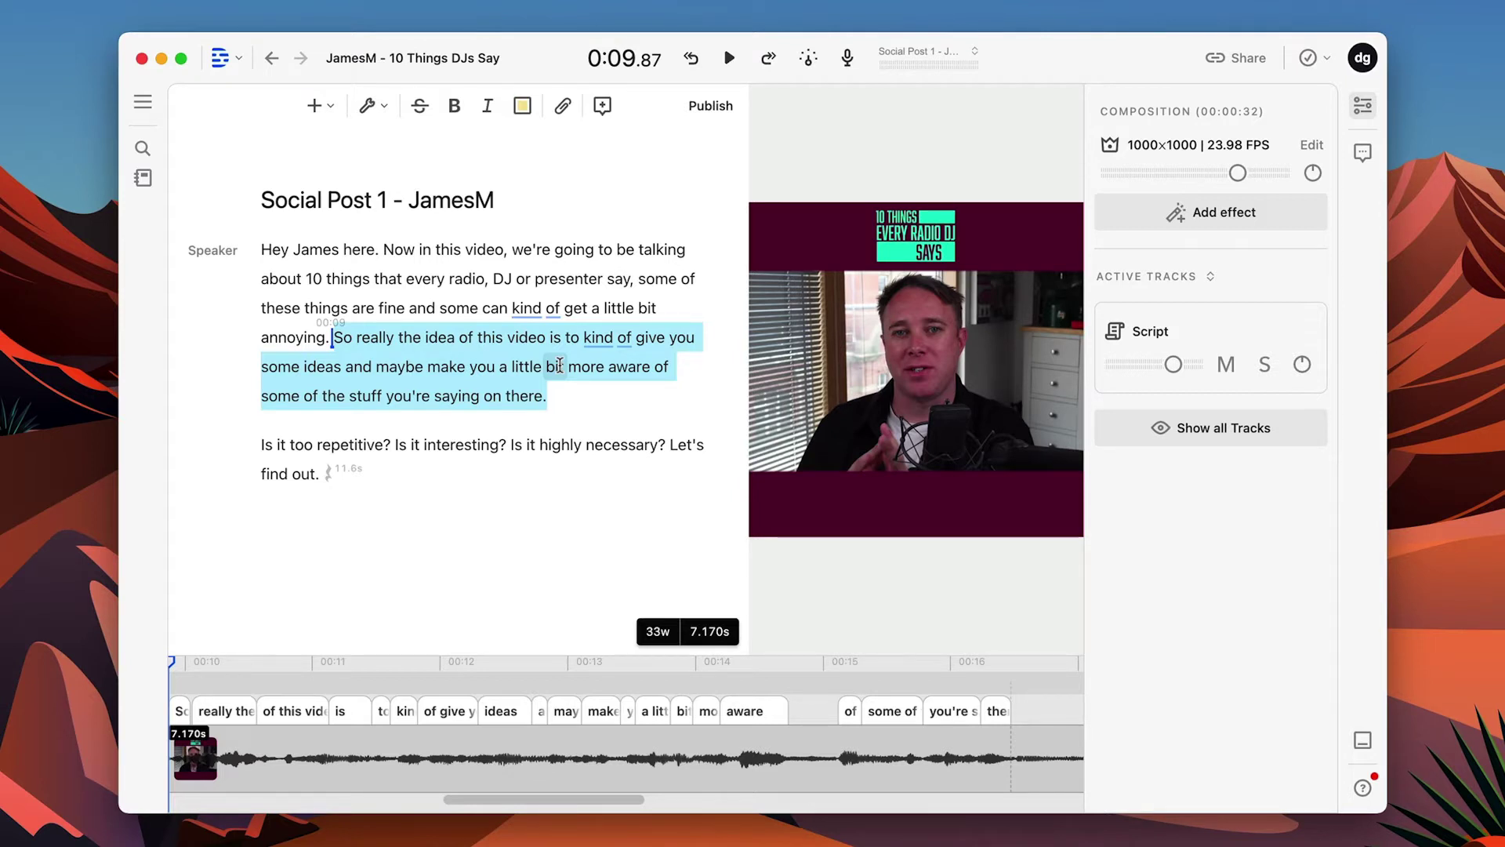
Delete the 'So really' sentence and play back the edit from 'every'
key(BackSpace)
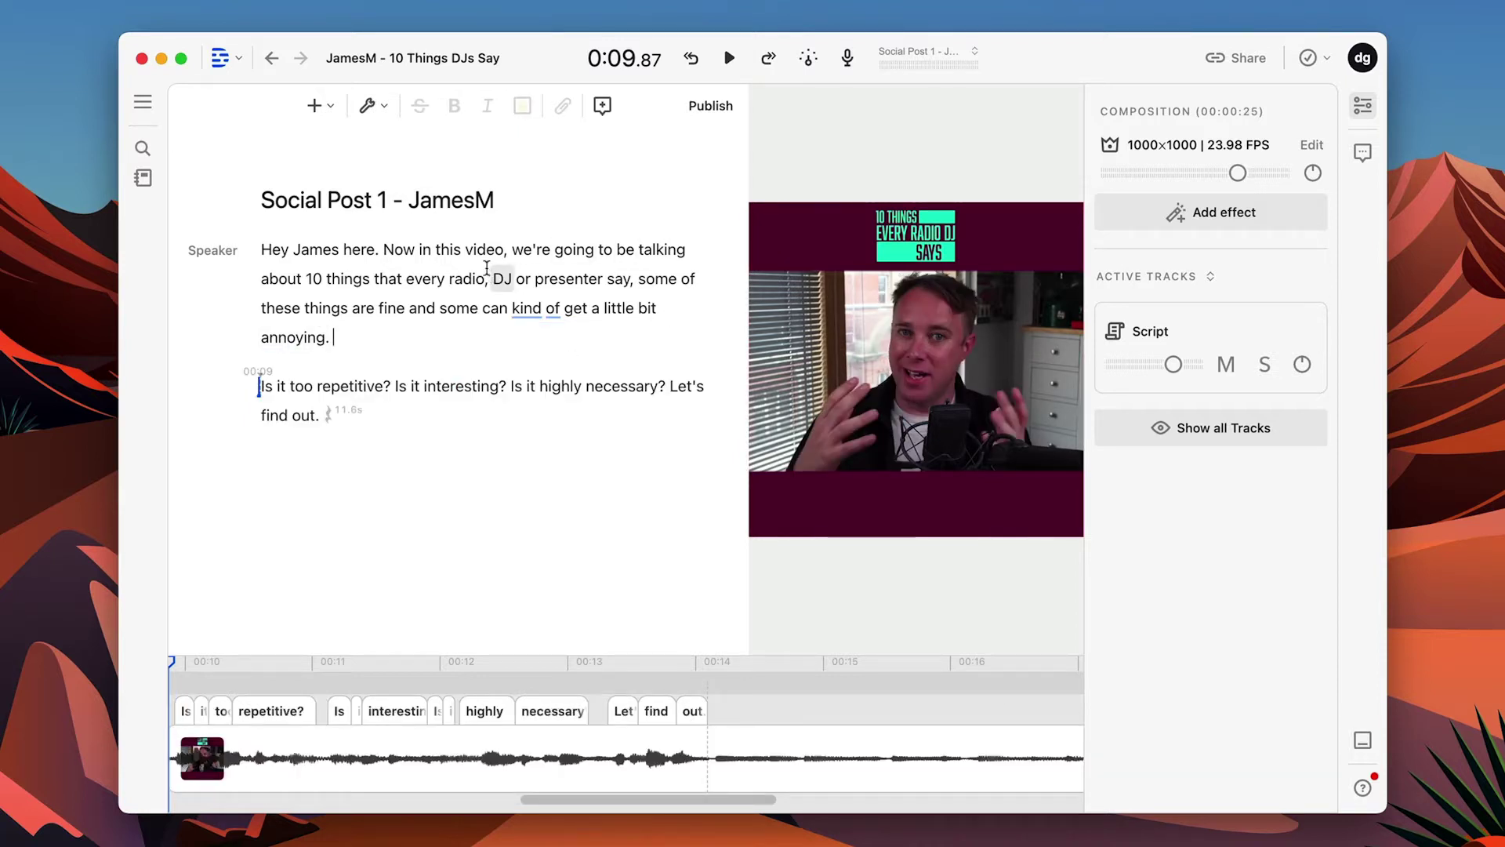
click(409, 278)
key(space)
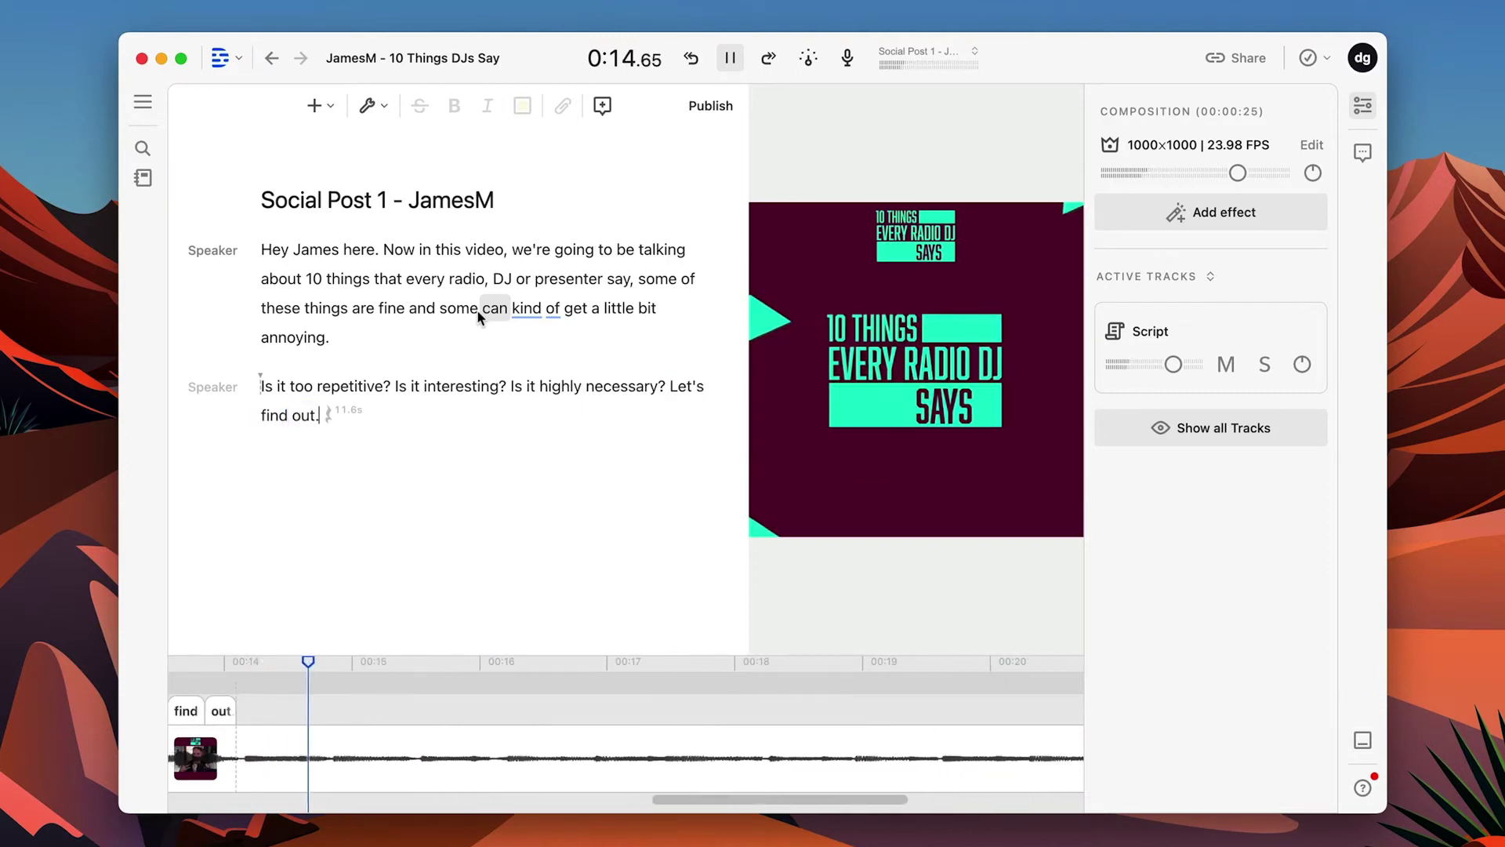
key(space)
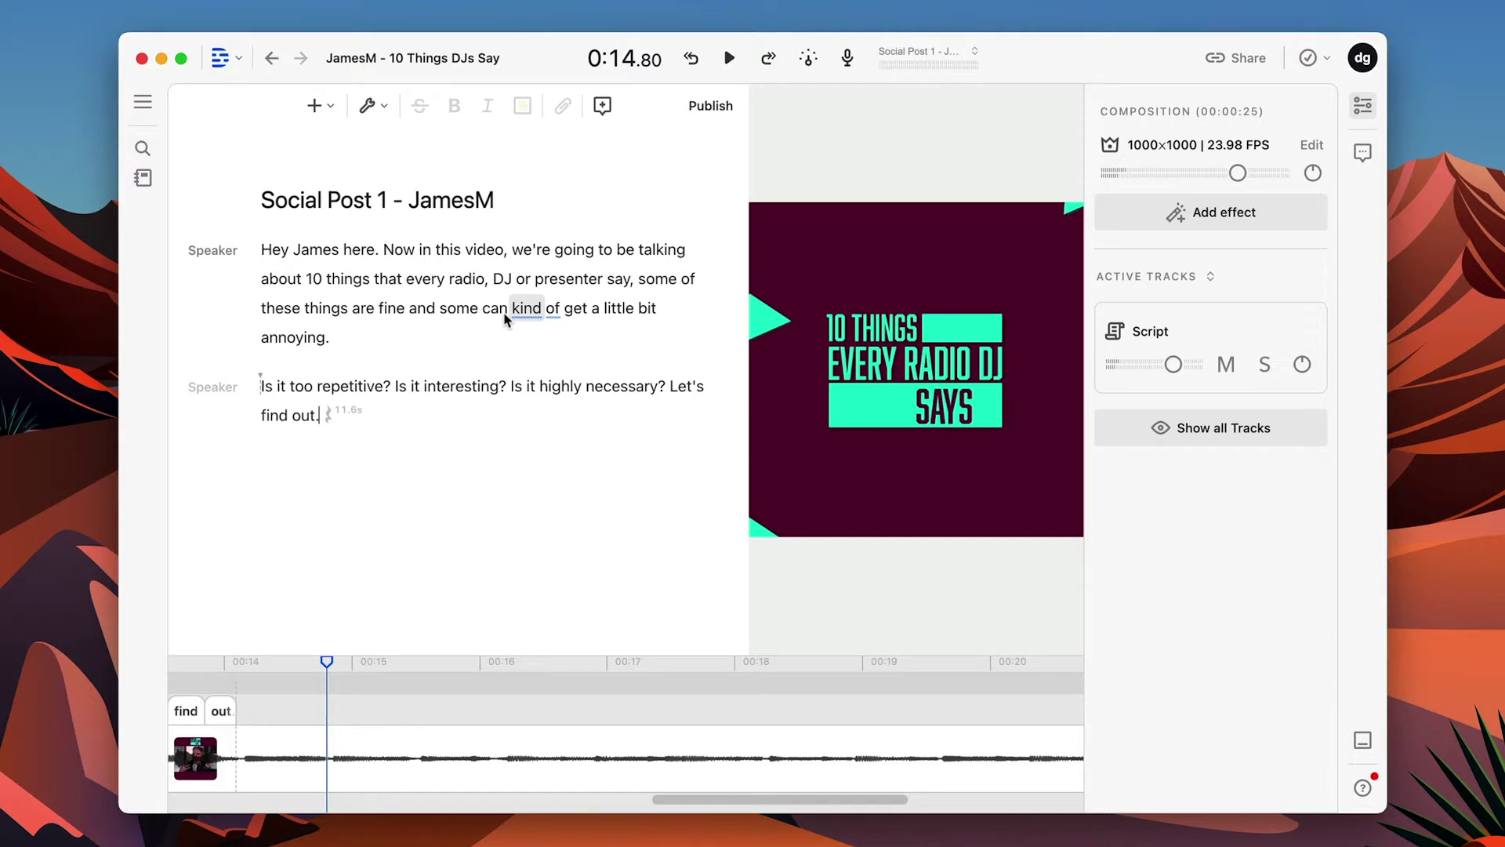
Undo the cut, reselect the 'So really' sentence and delete it again
key(super+z)
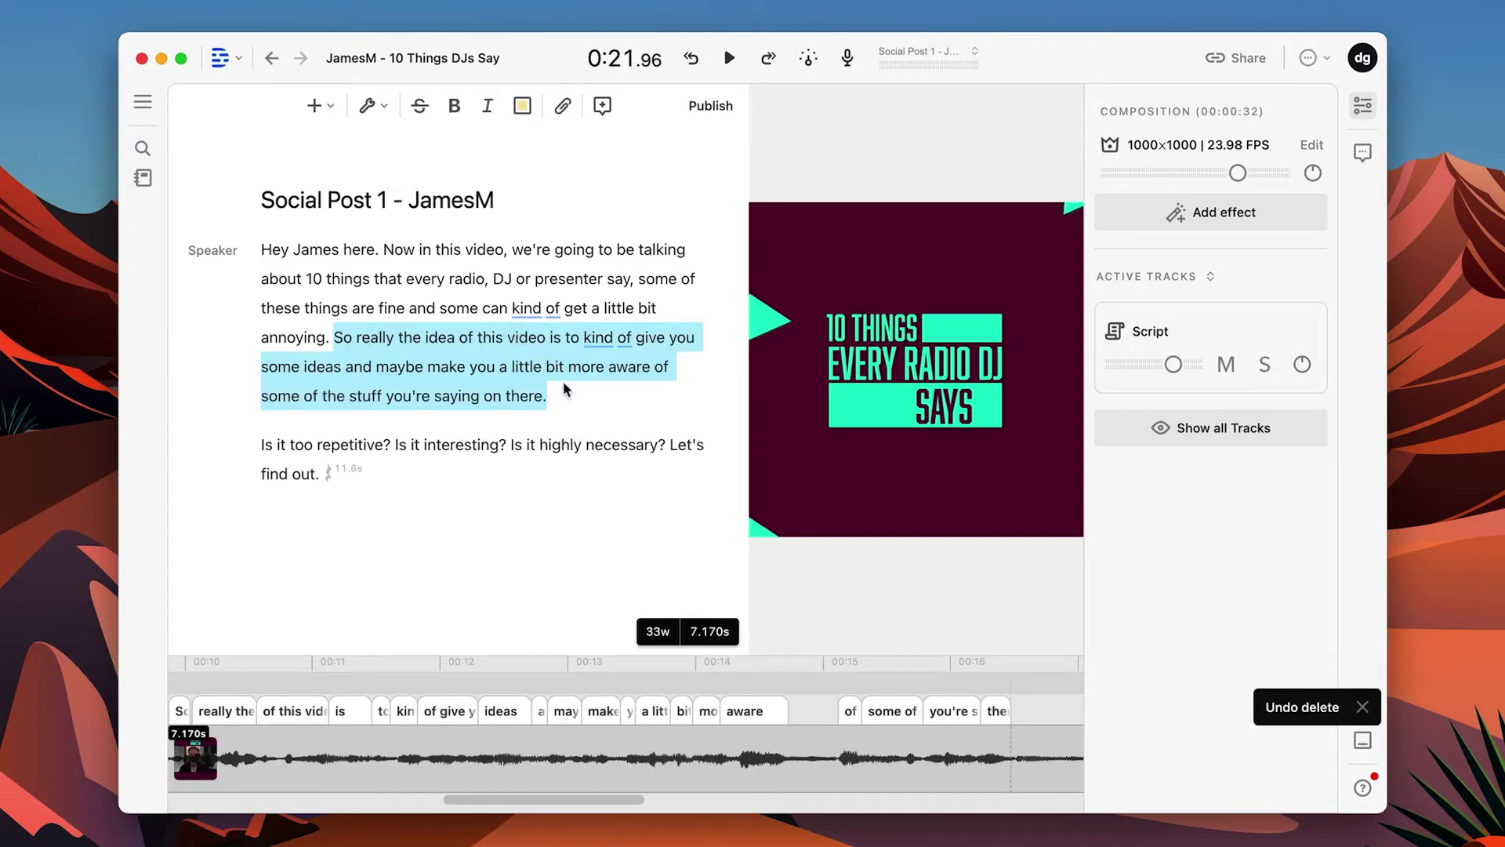
drag(562, 403, 339, 343)
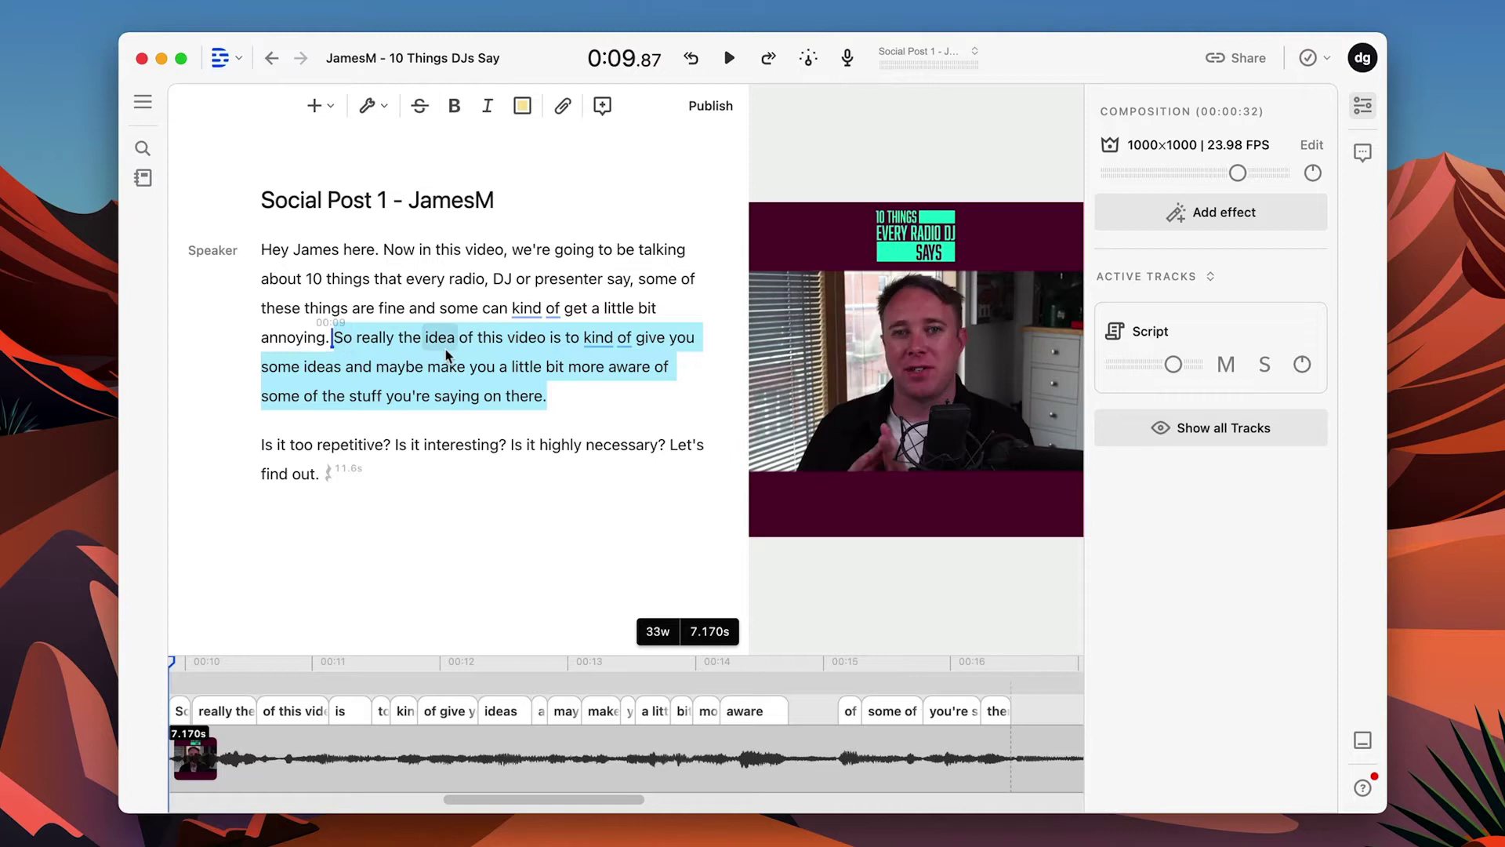
key(BackSpace)
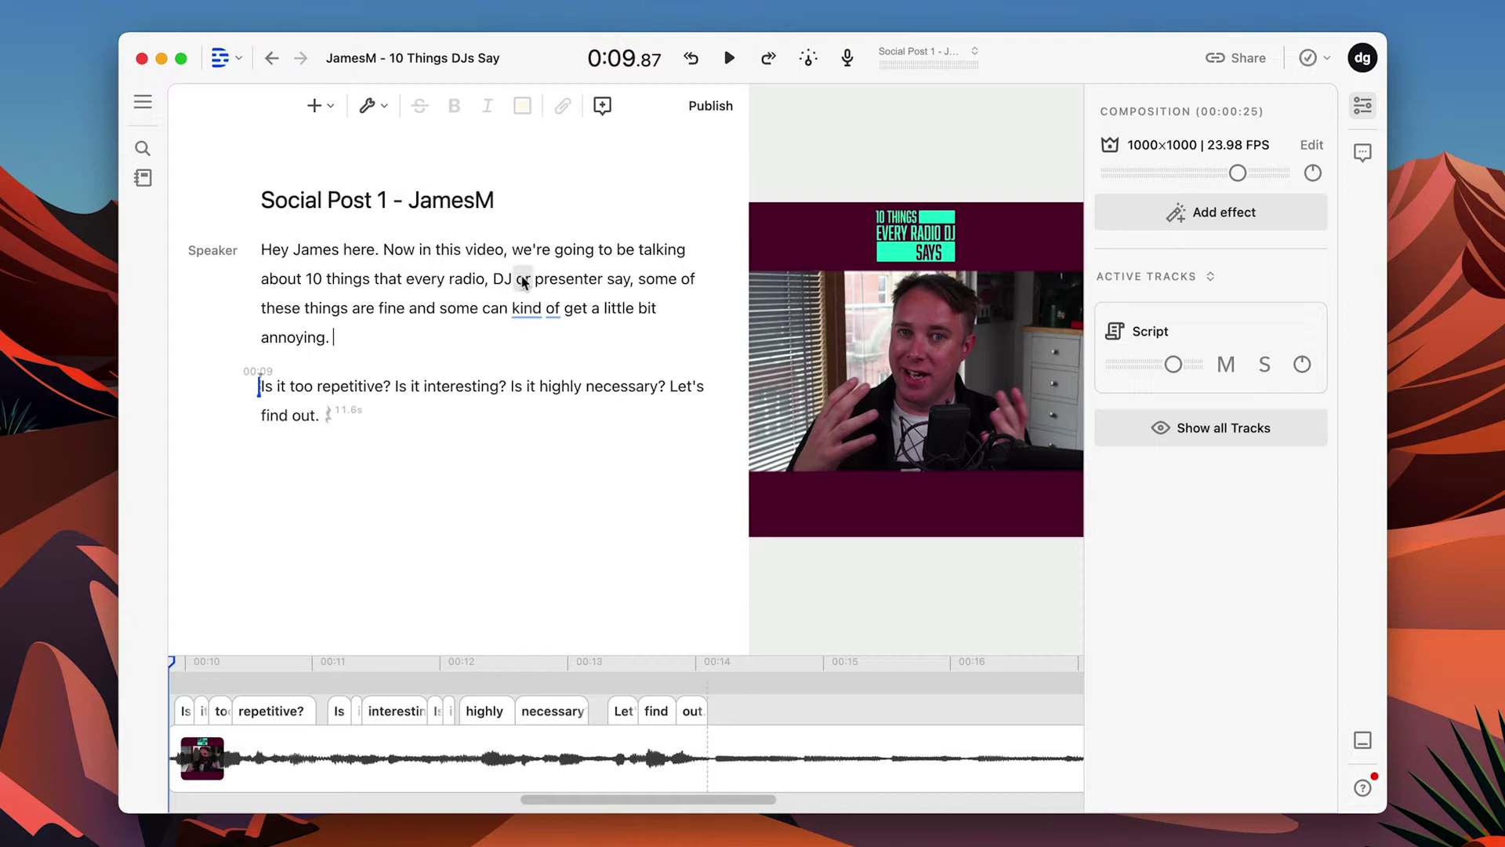
click(496, 282)
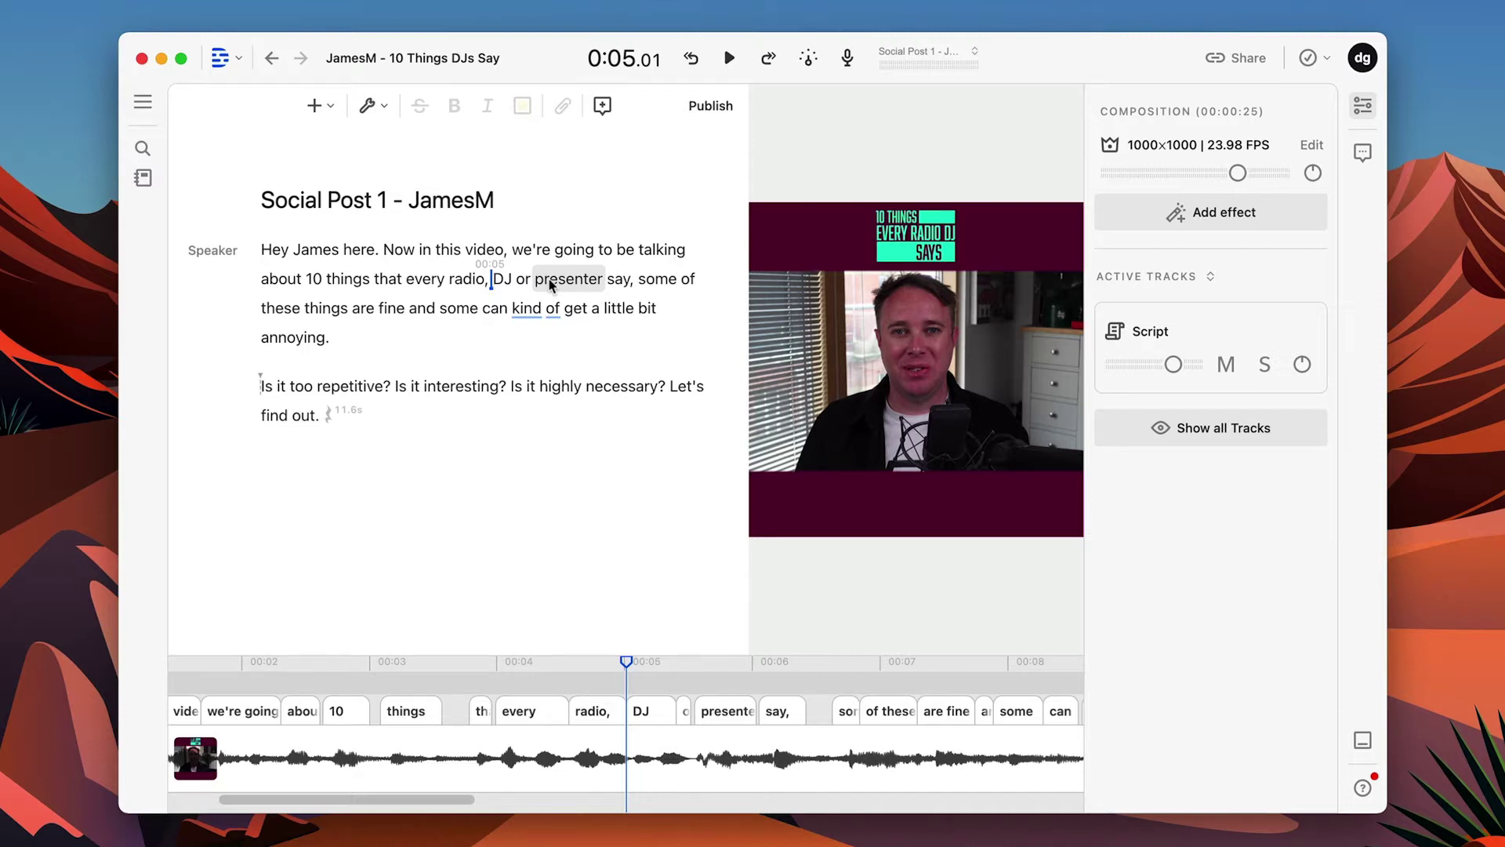
Play back the shortened edit from 'DJ' to check the cut
key(space)
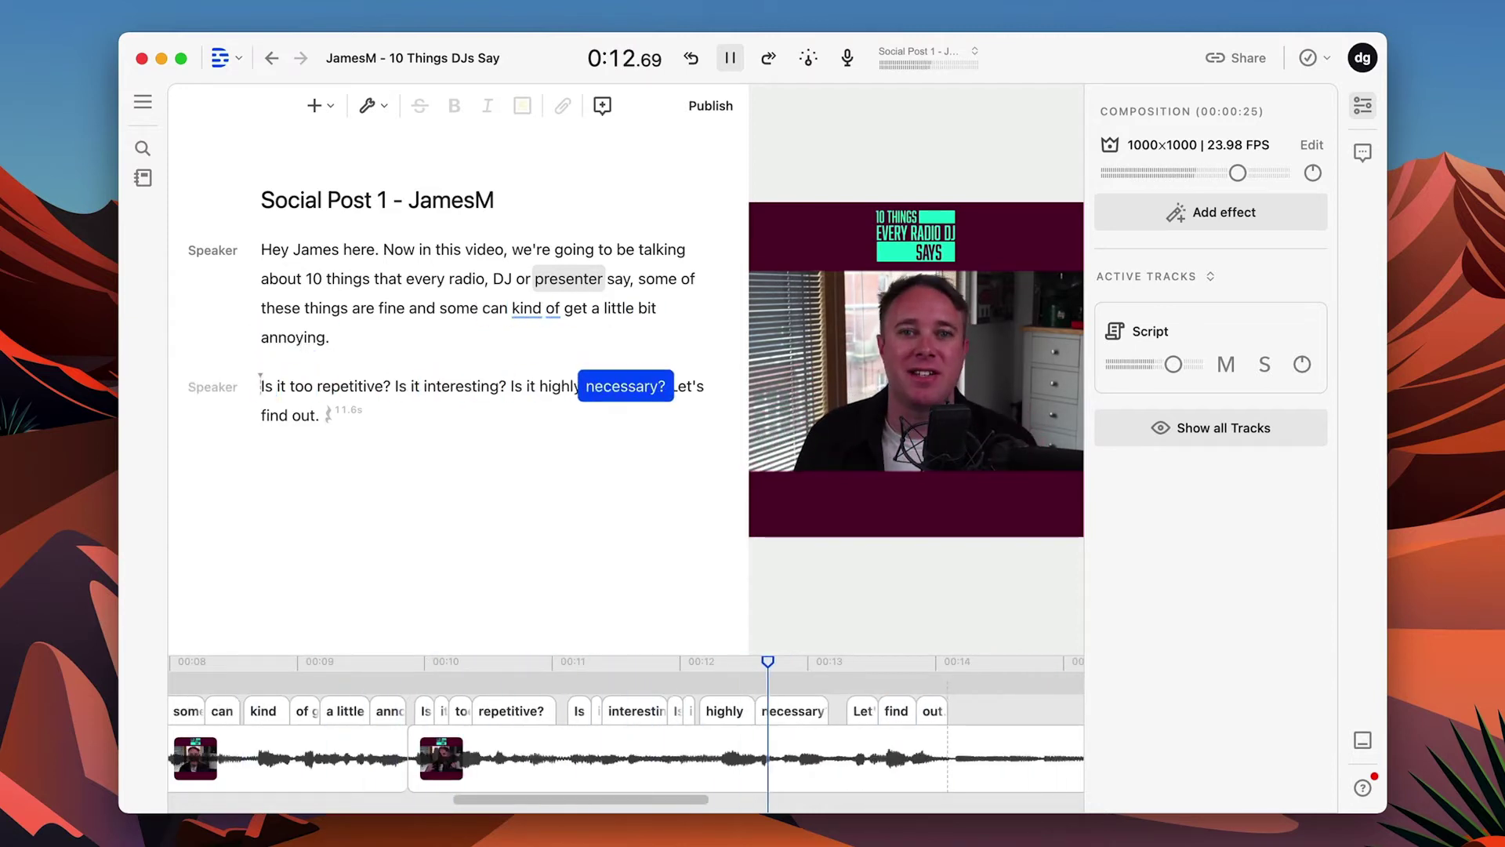
key(space)
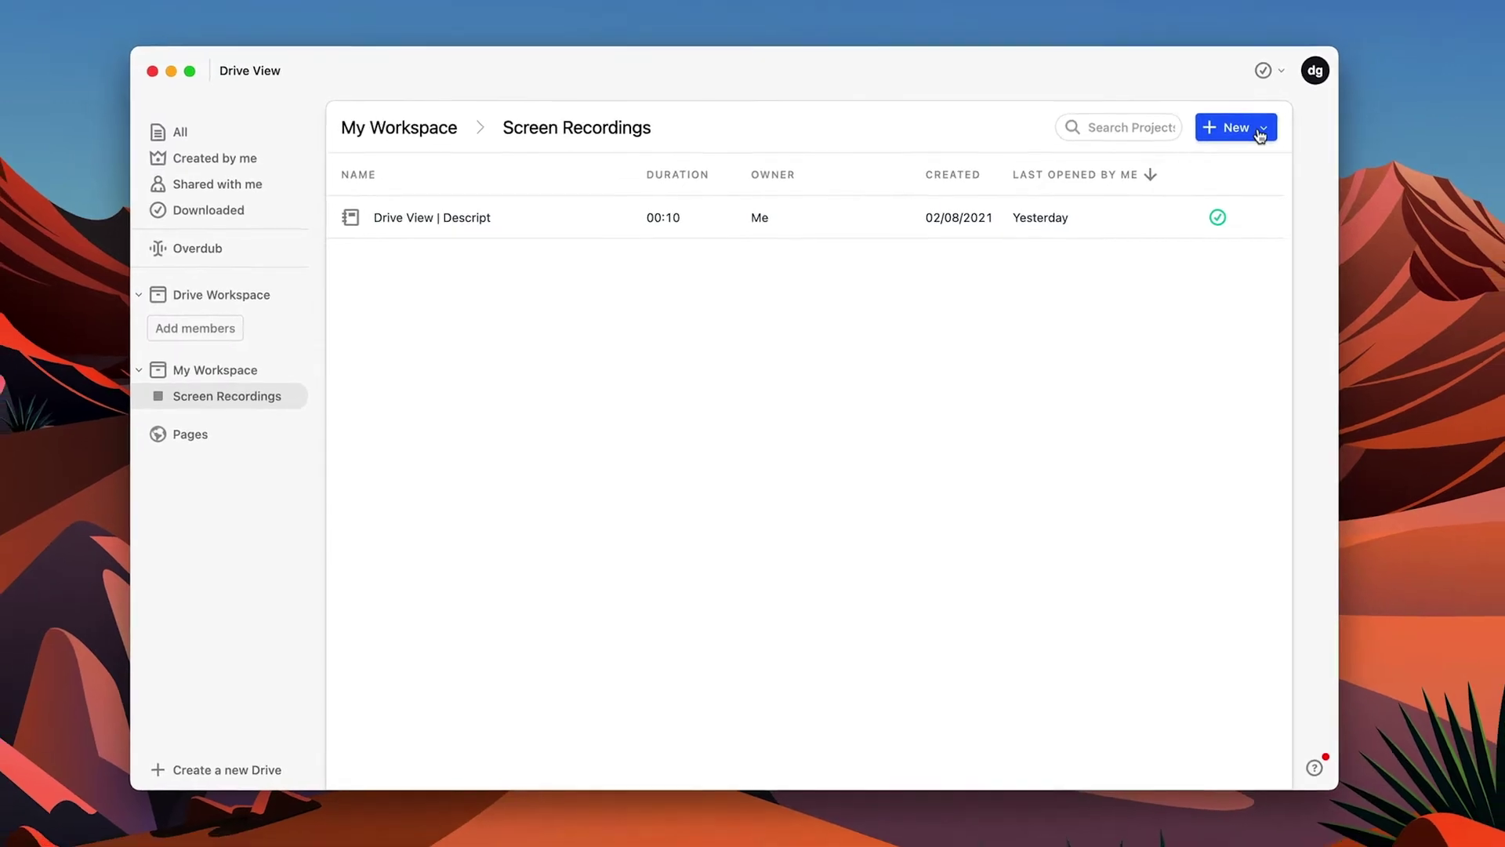
Set up a new screen recording with camera set to None and iD4 as microphone
click(1252, 133)
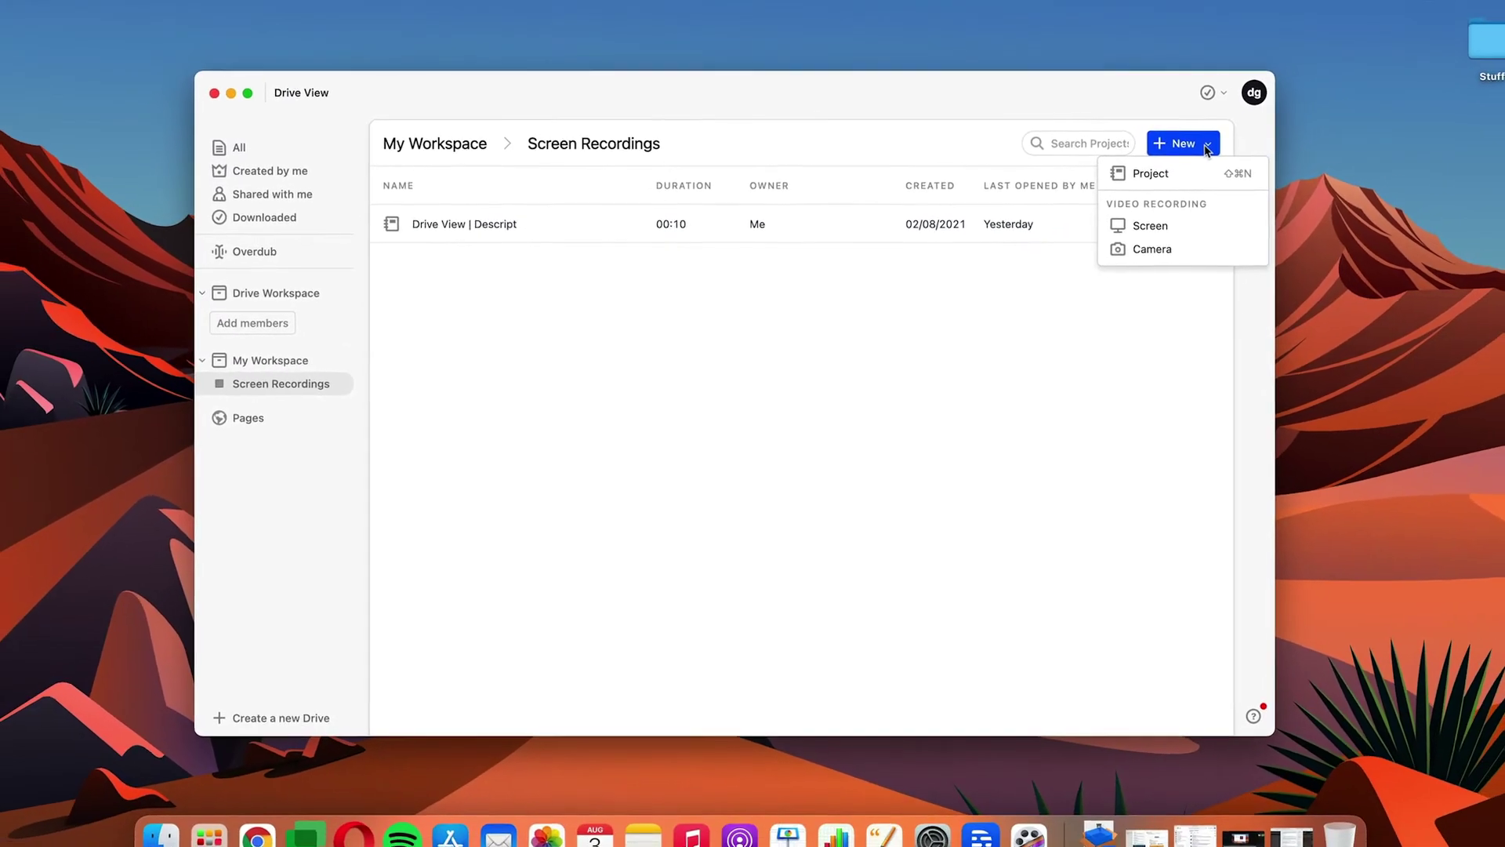
click(1187, 232)
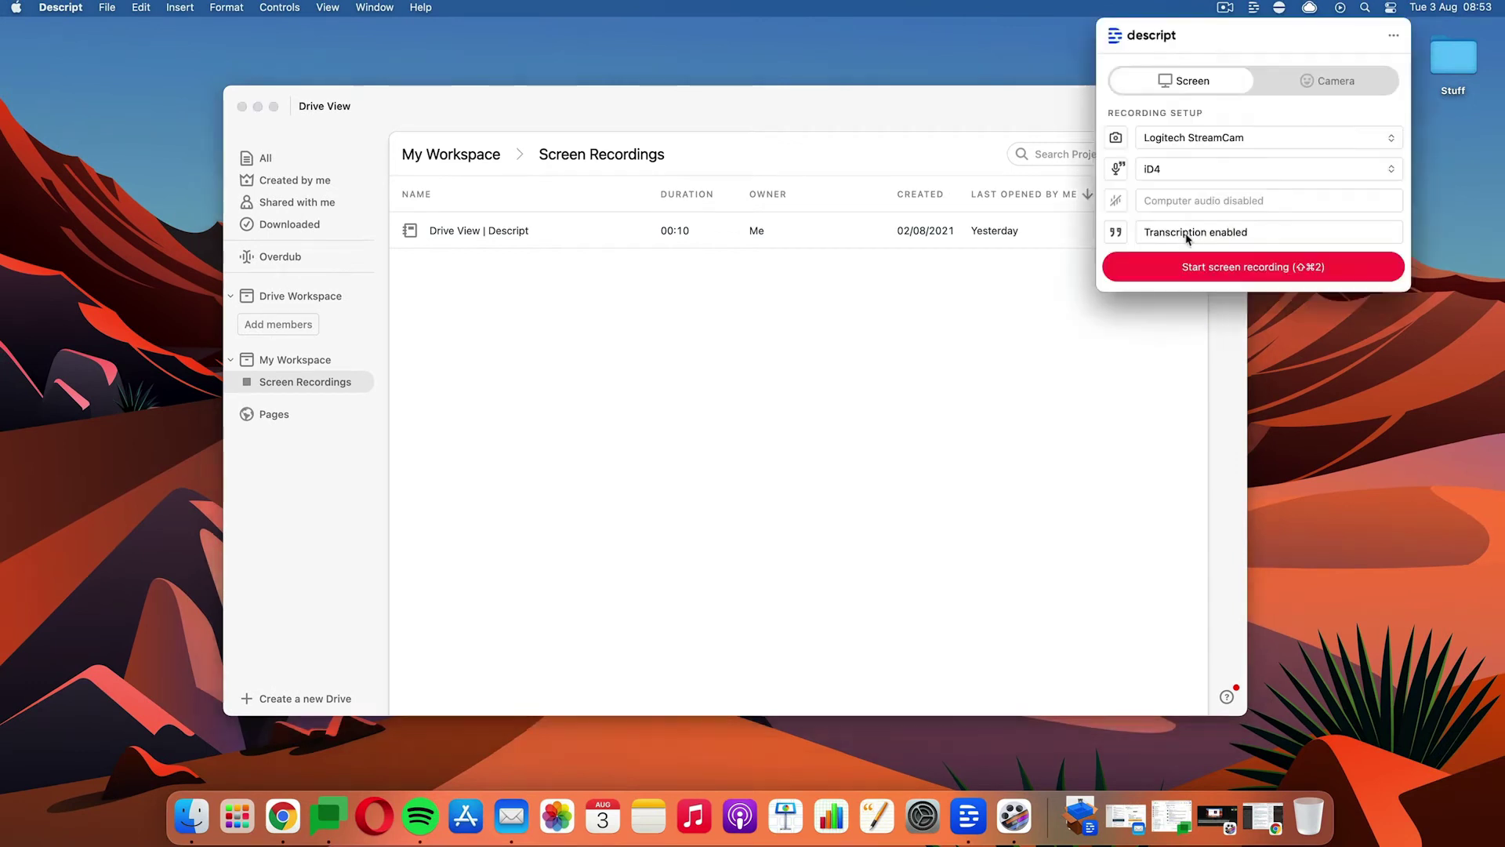
click(1226, 143)
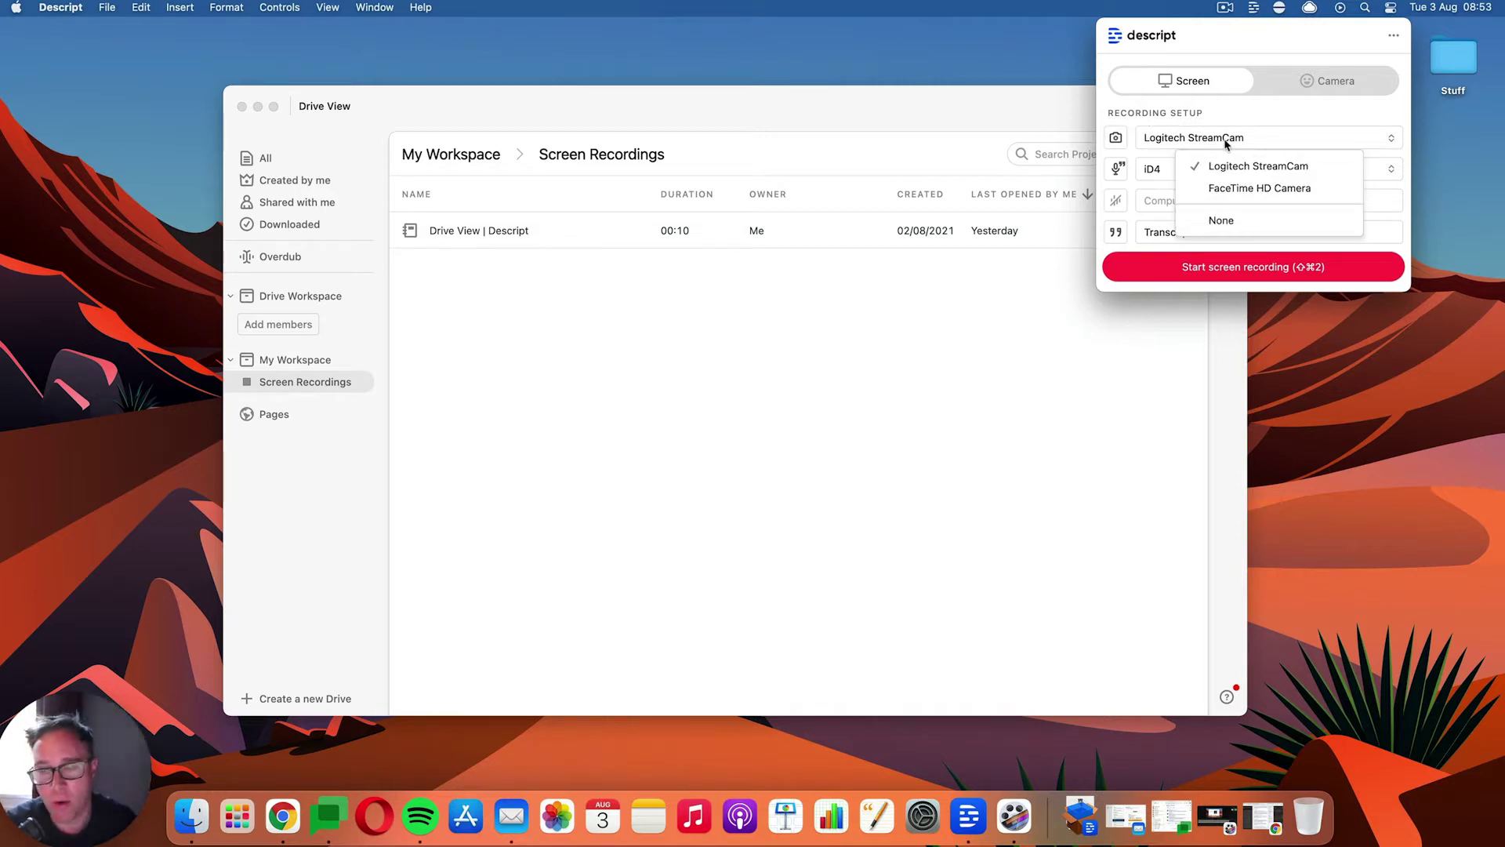
click(1225, 141)
click(1223, 140)
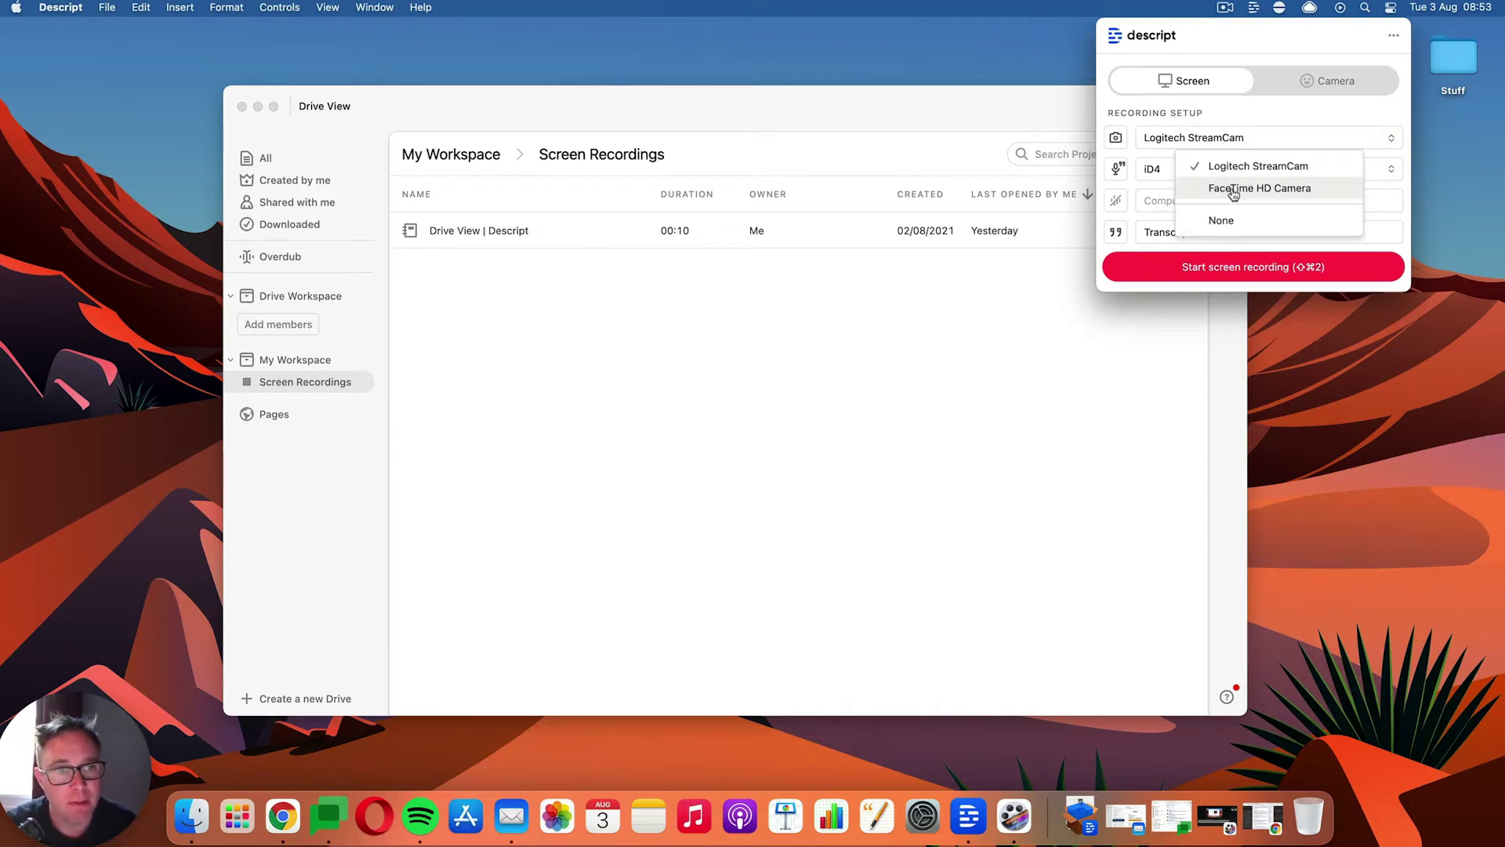
click(1237, 220)
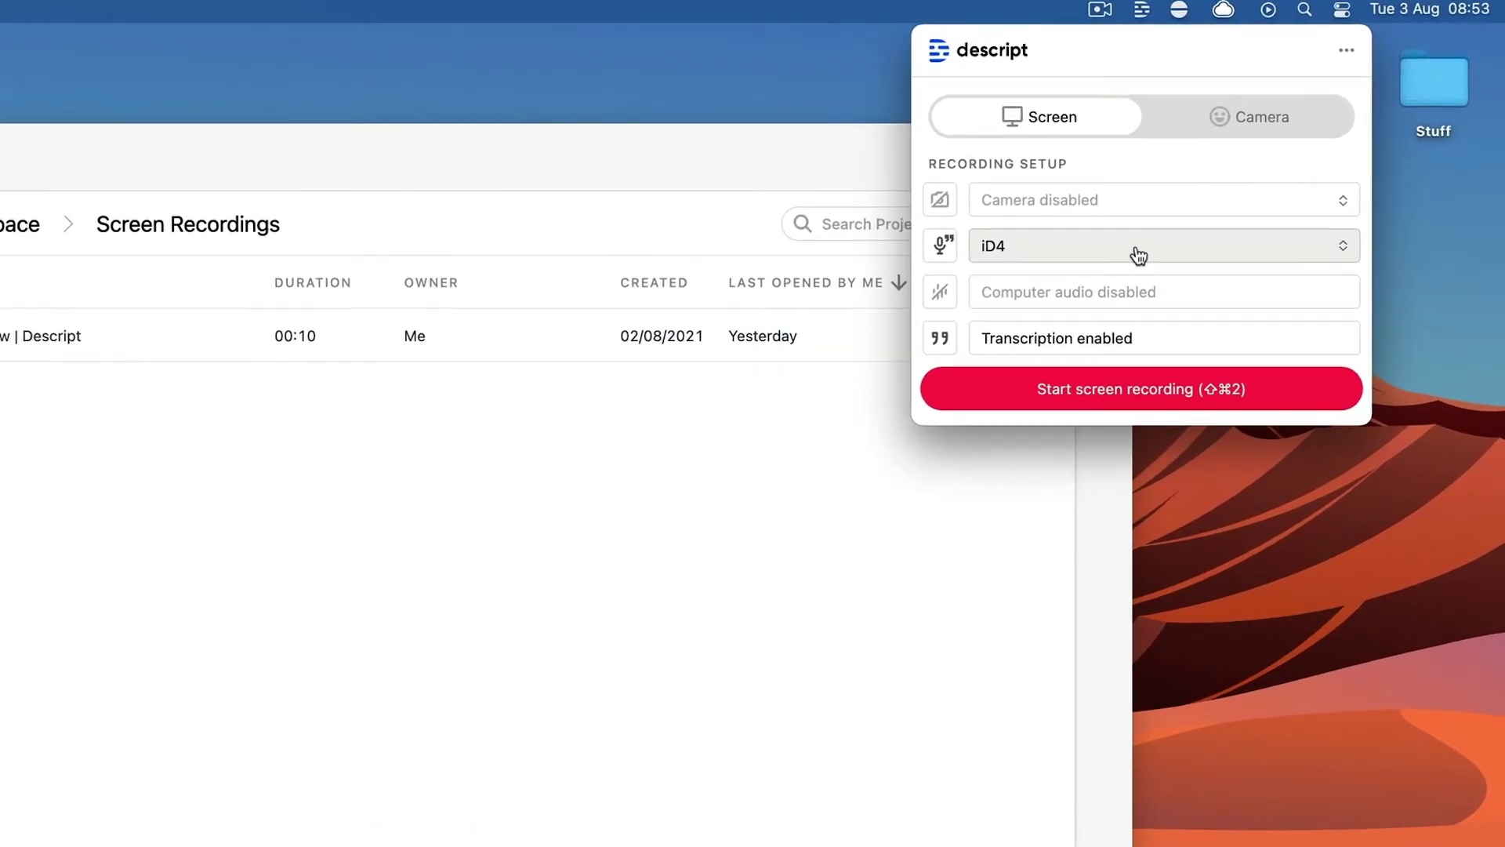
click(1136, 247)
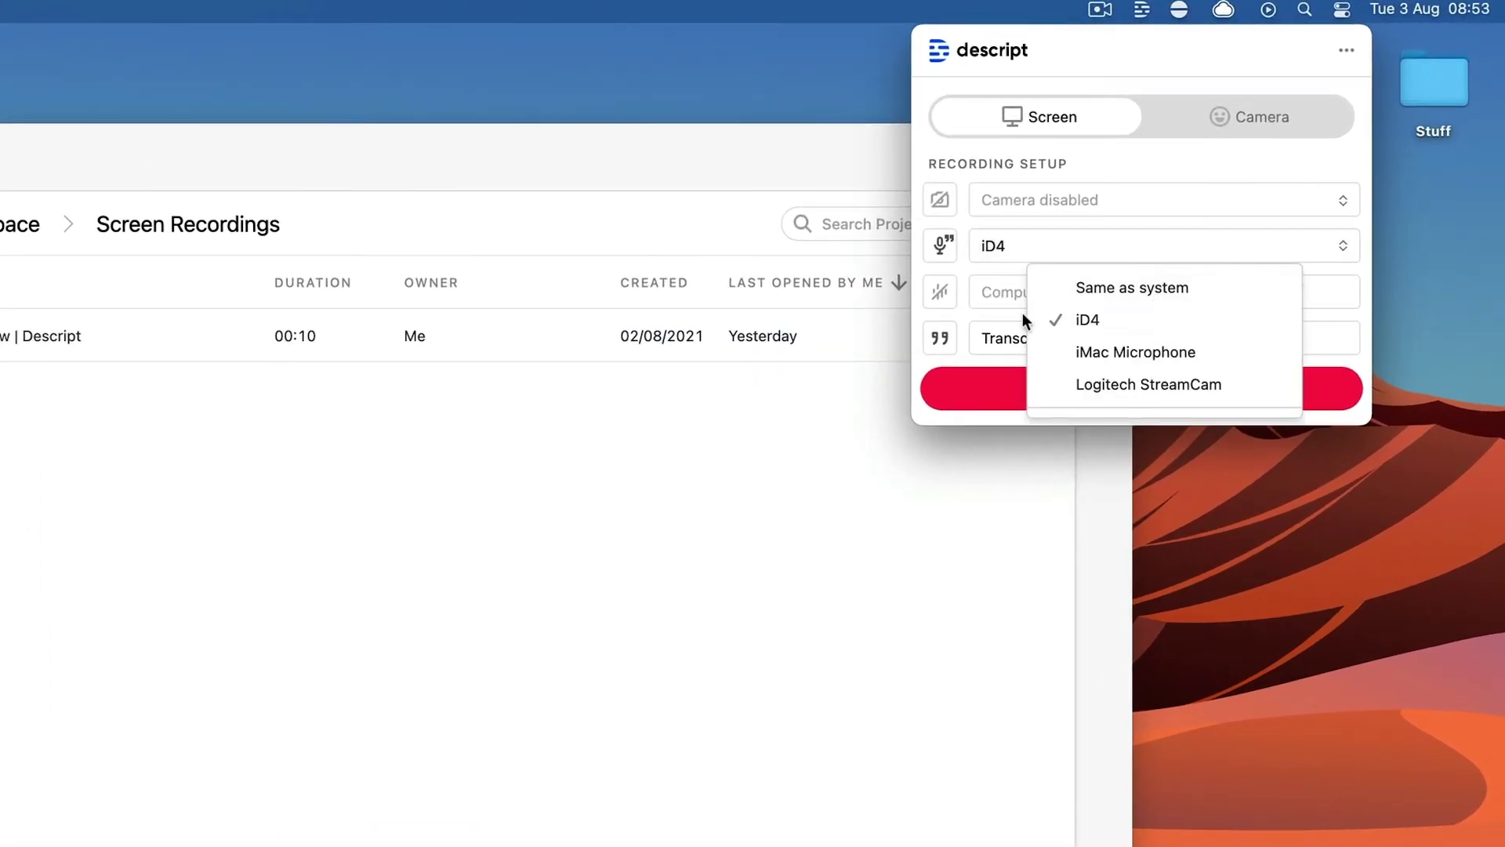
click(1007, 269)
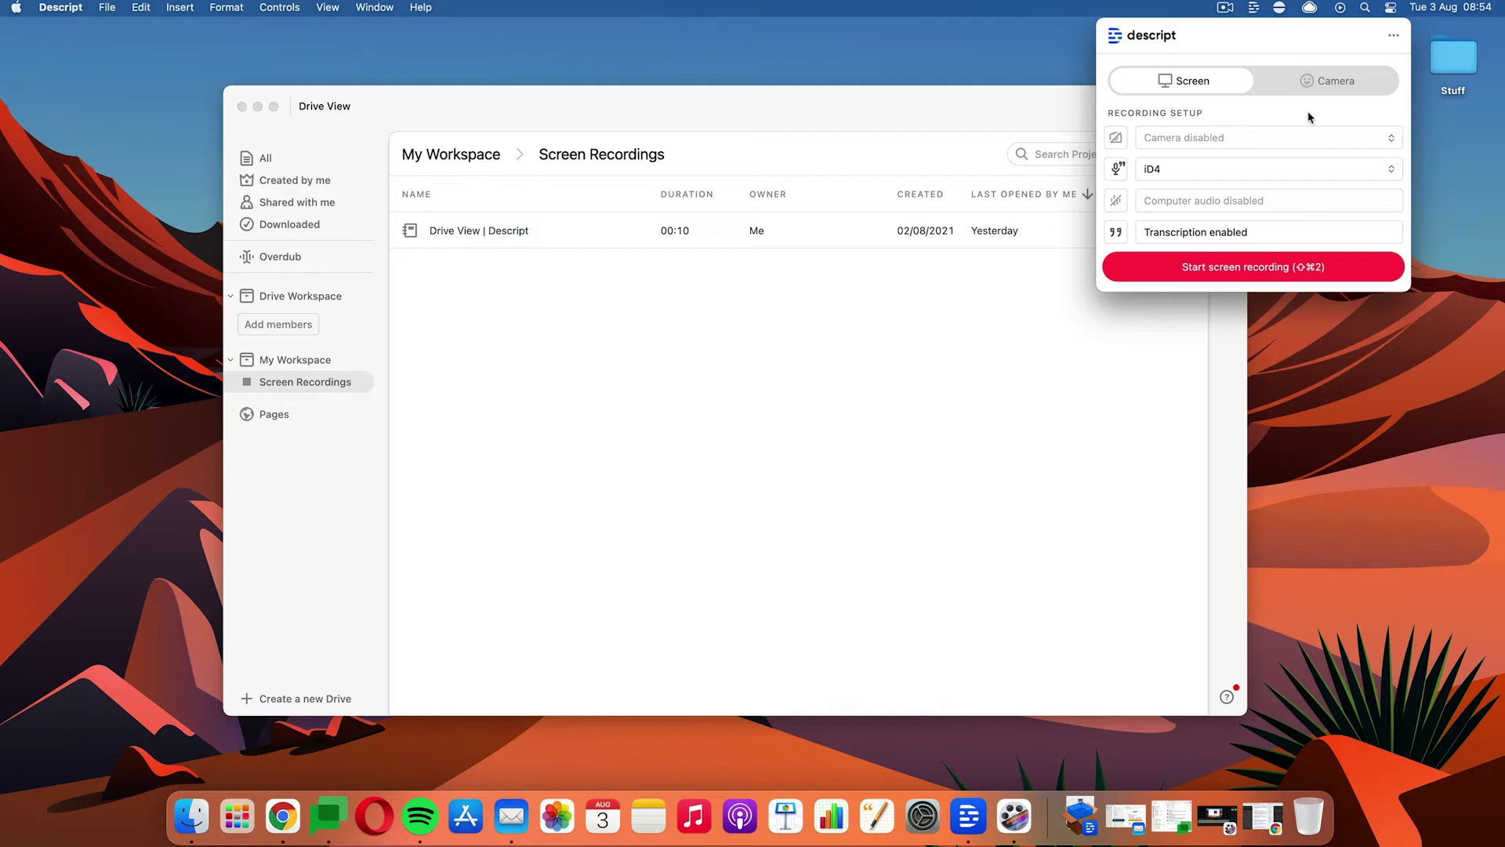
Record the Drive View window area, then stop the recording from the menu bar
click(1291, 270)
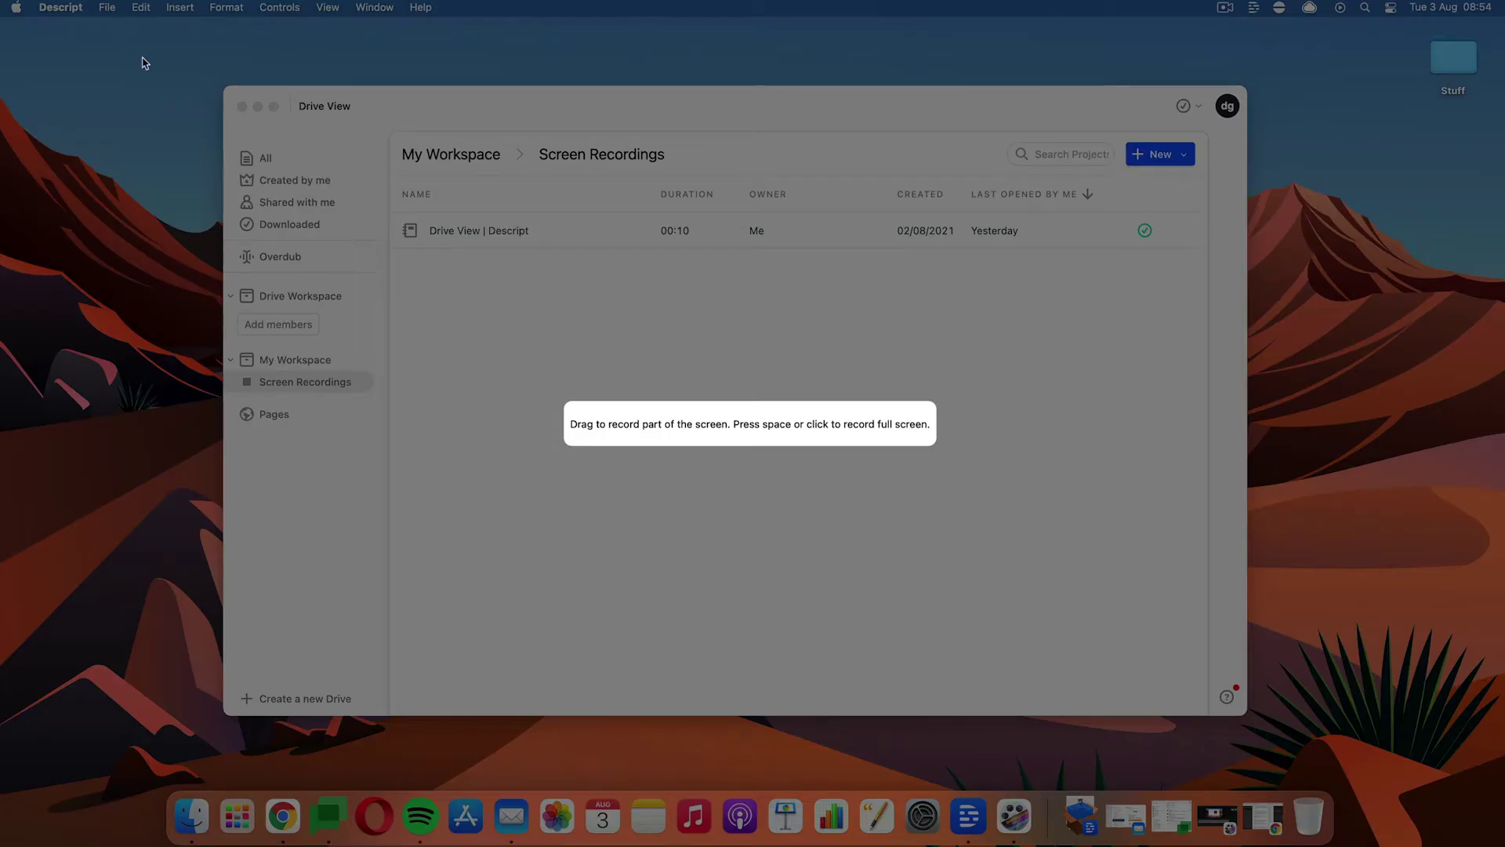
drag(181, 61, 1276, 749)
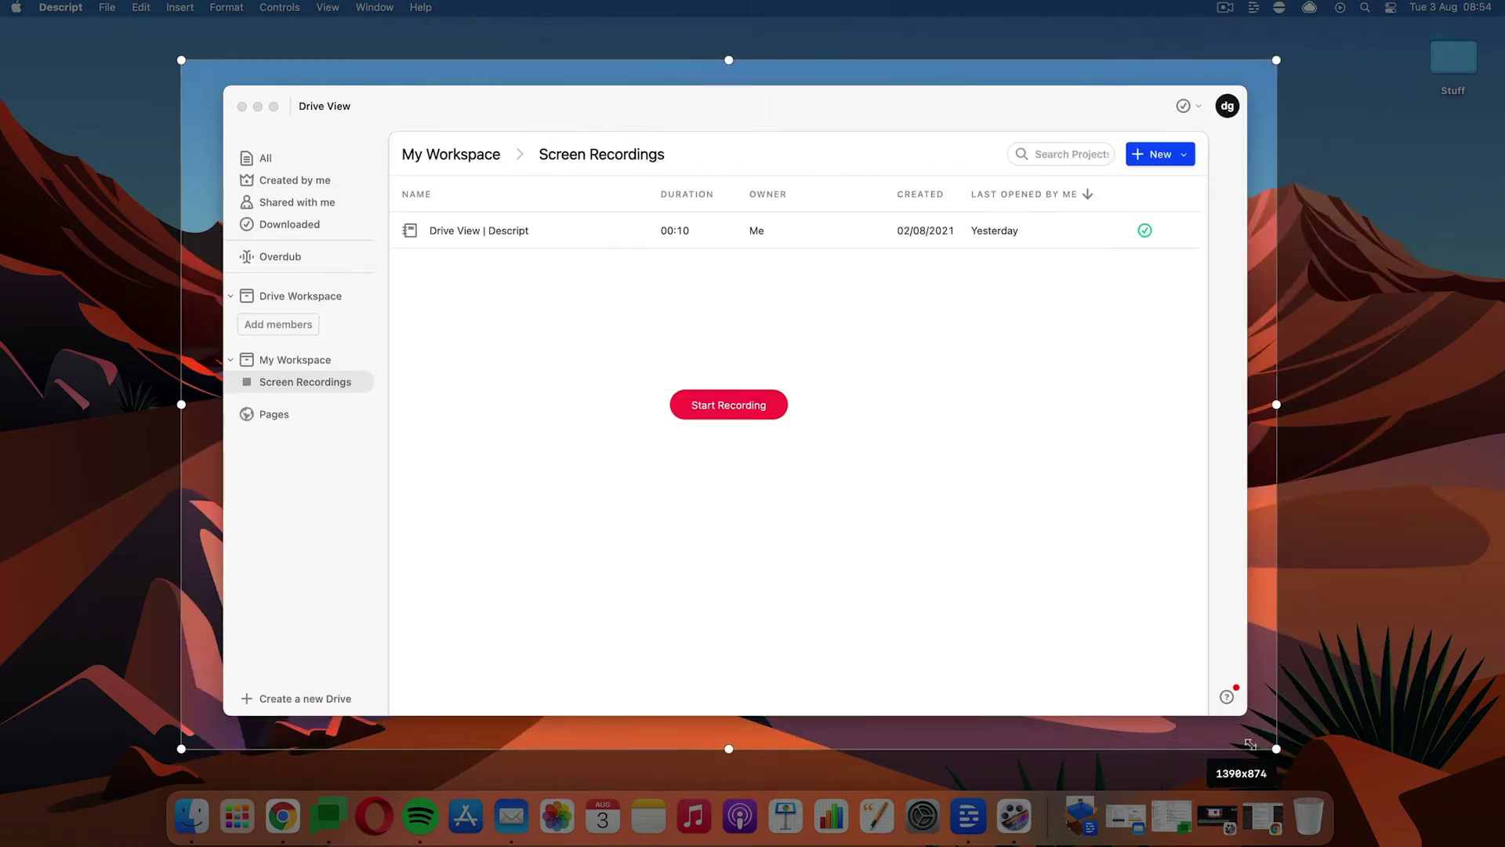
click(727, 417)
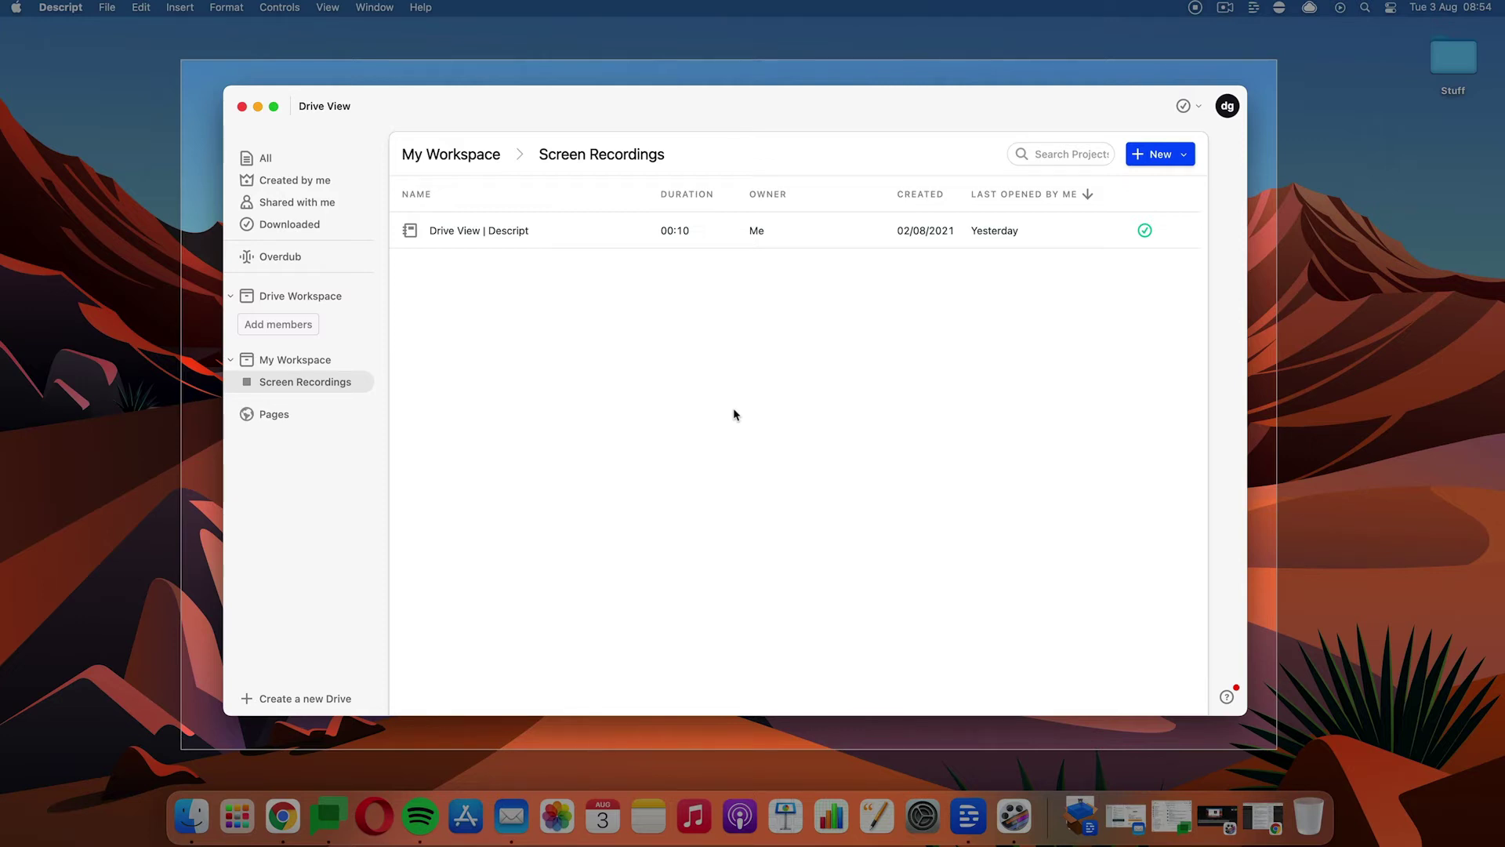
click(1214, 9)
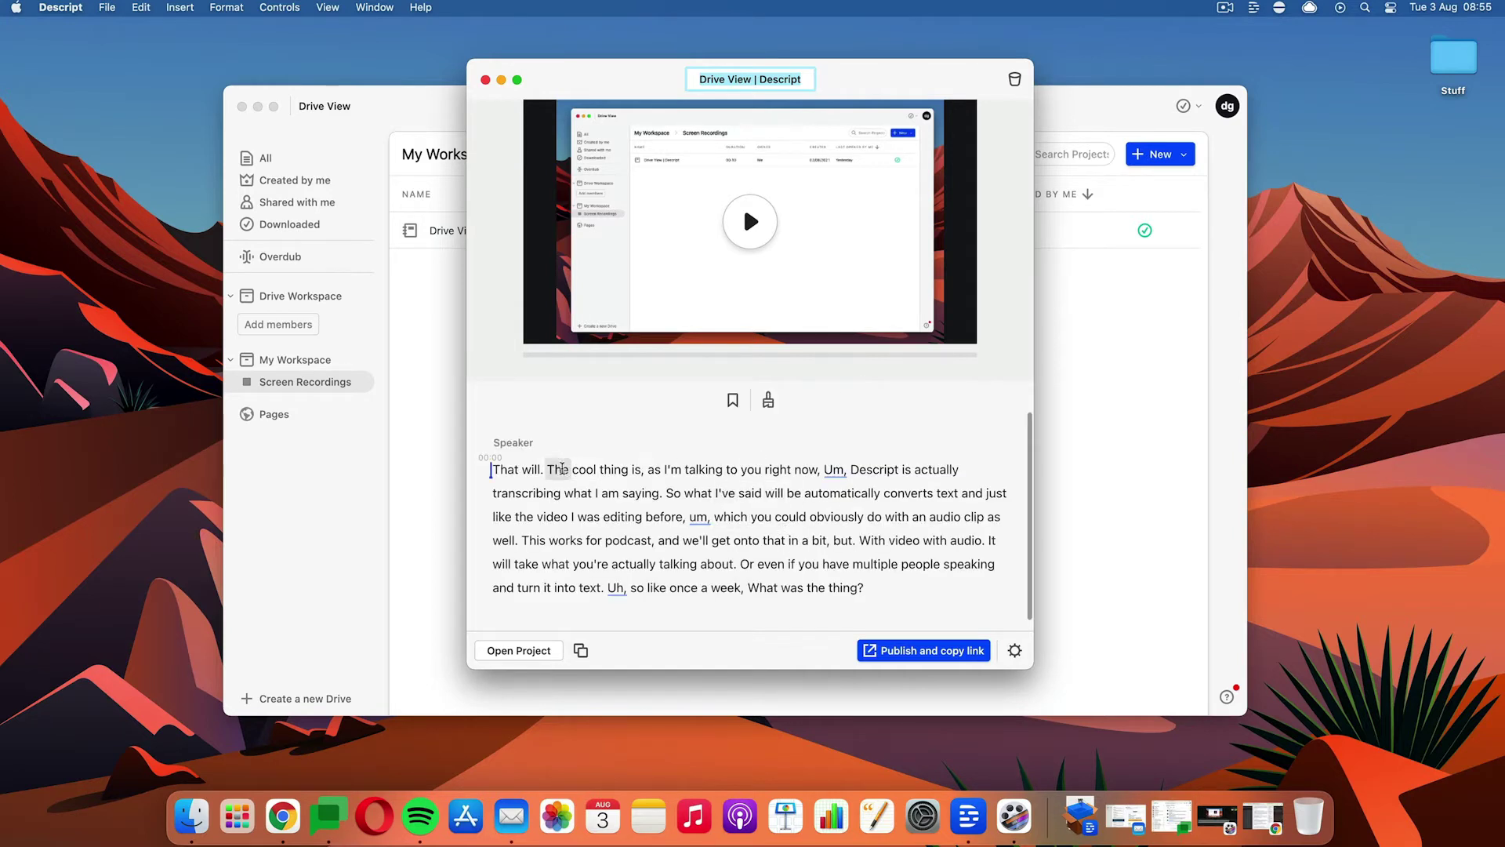
Play back the new recording, then open it as a full project
key(space)
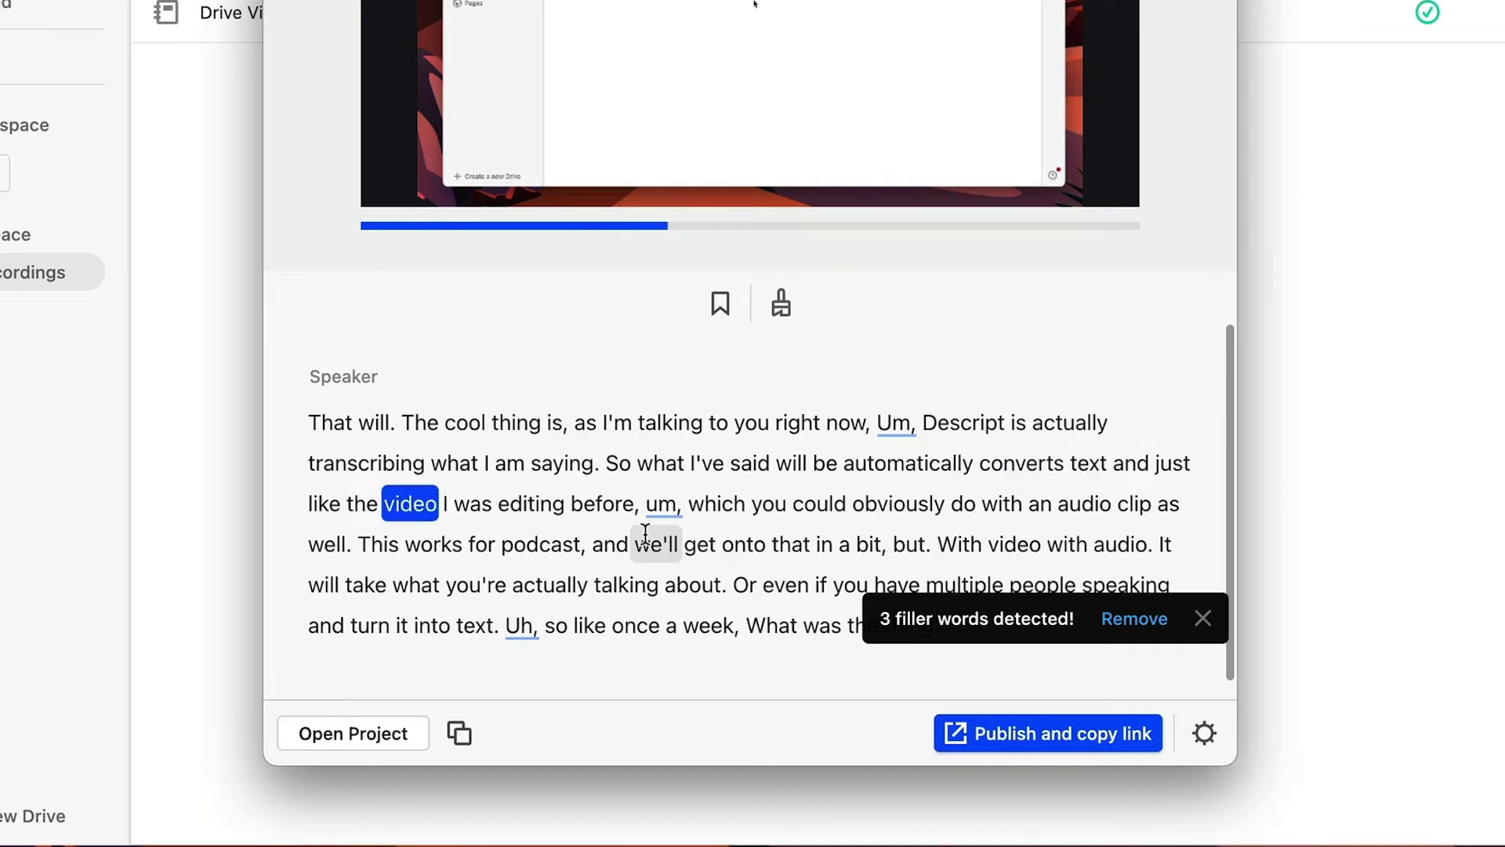
key(space)
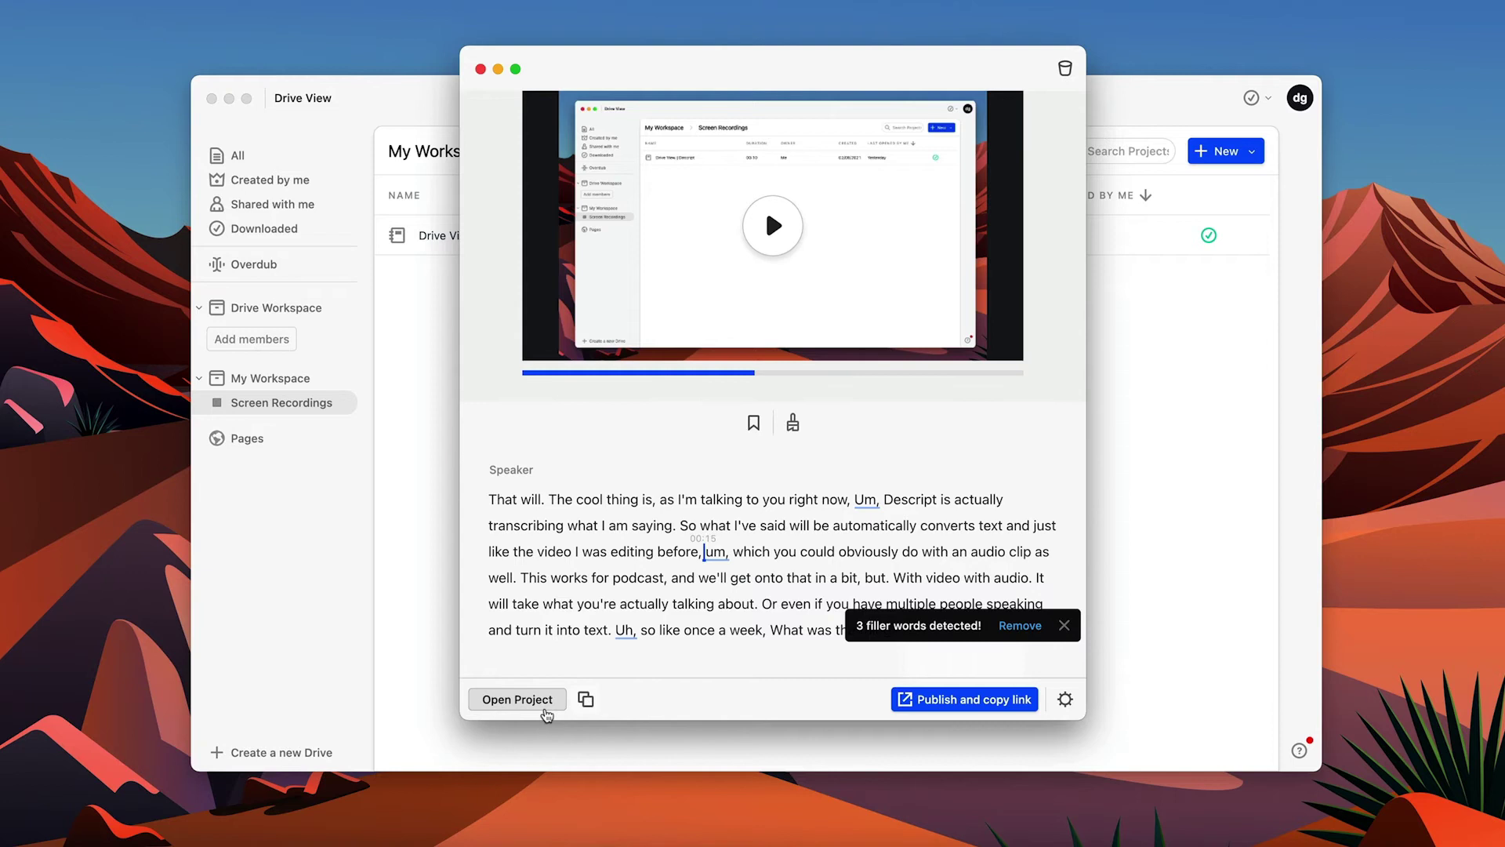
click(546, 711)
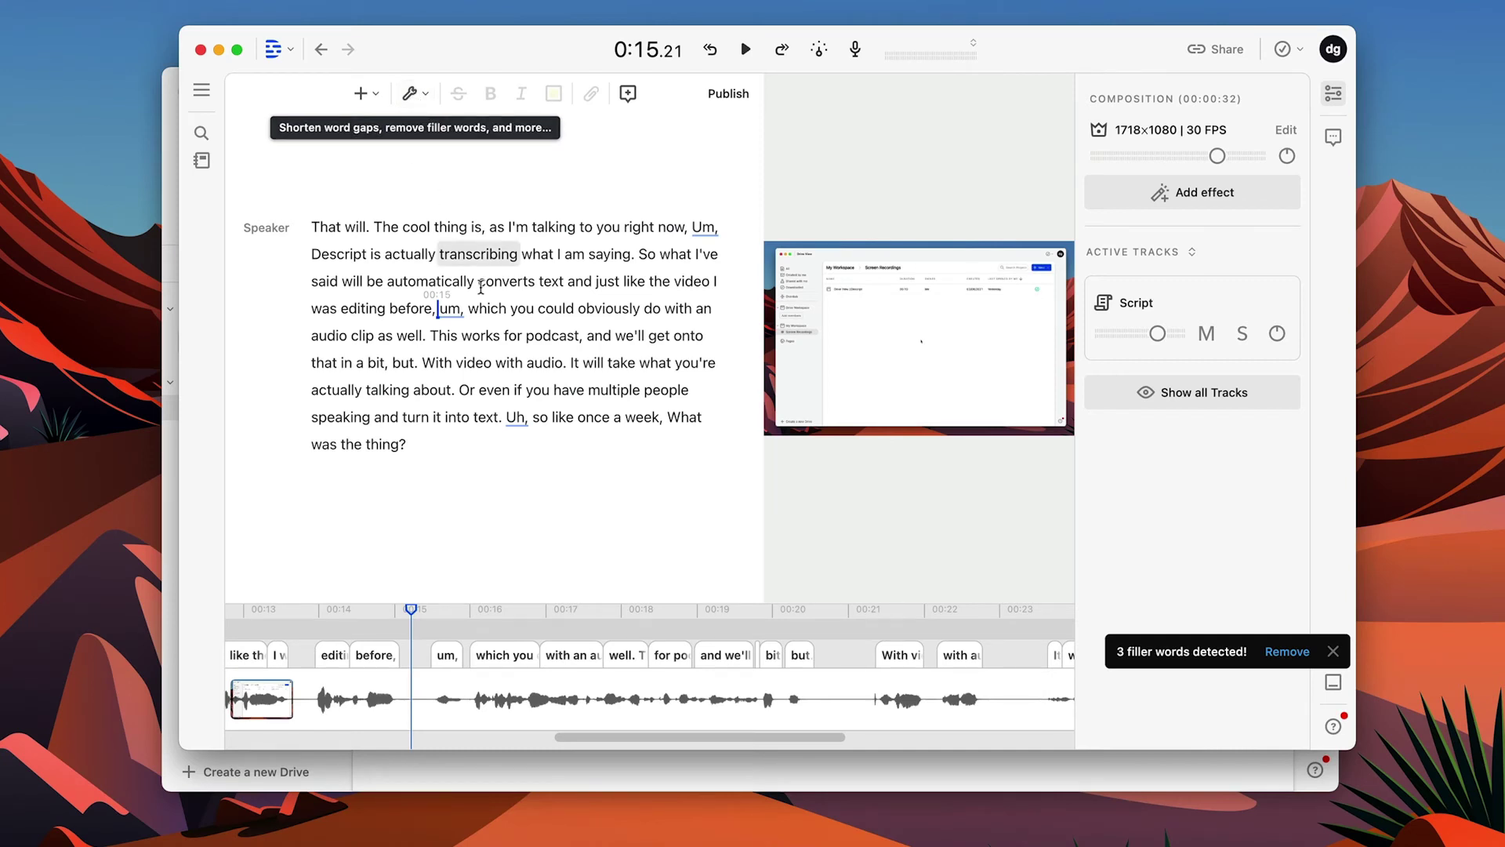
Check the three flagged filler words: um, Uh and Um
click(452, 309)
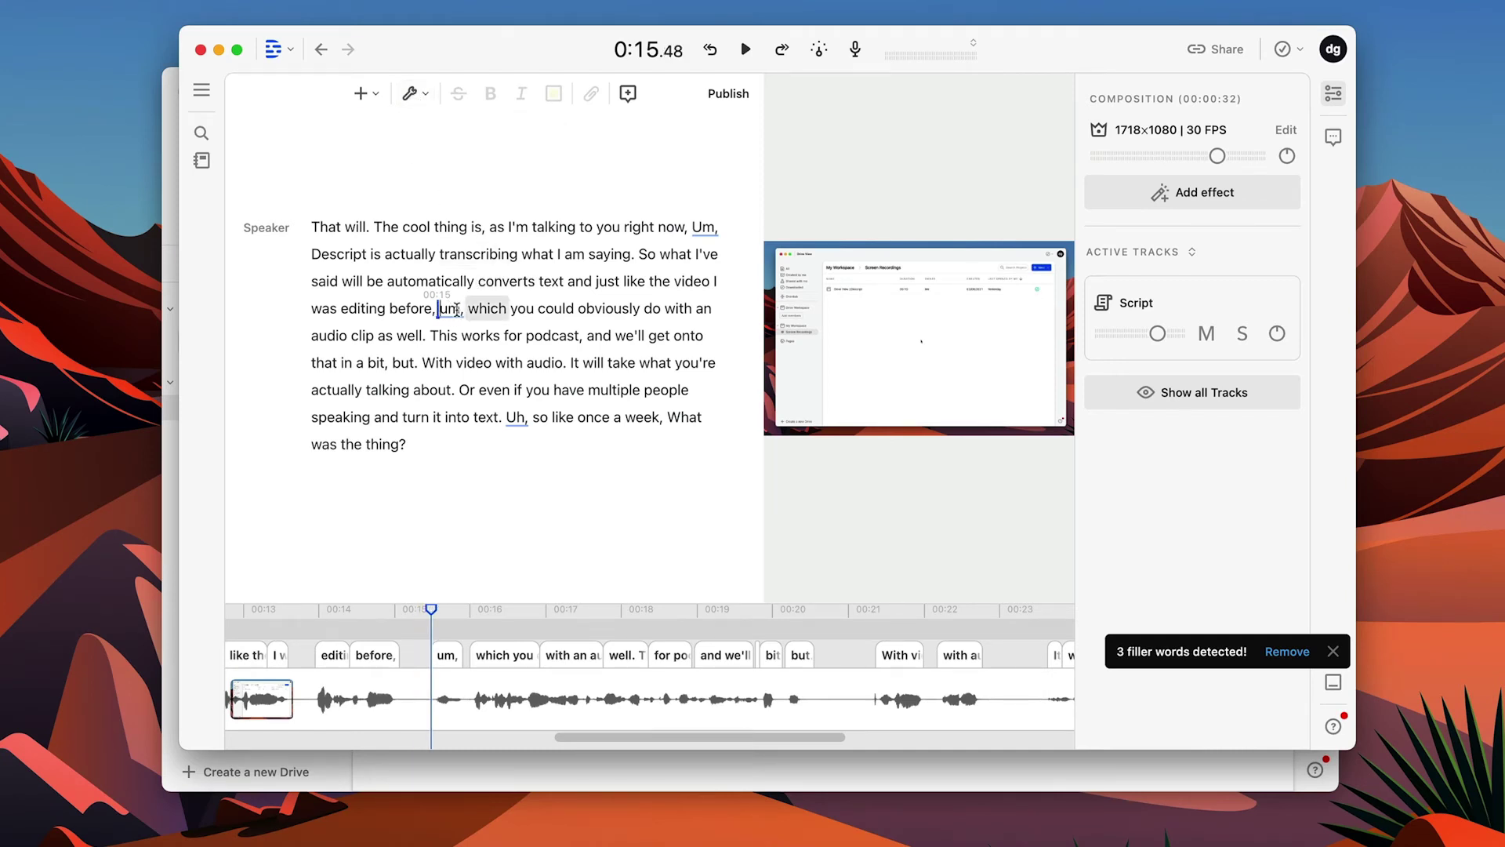
click(513, 417)
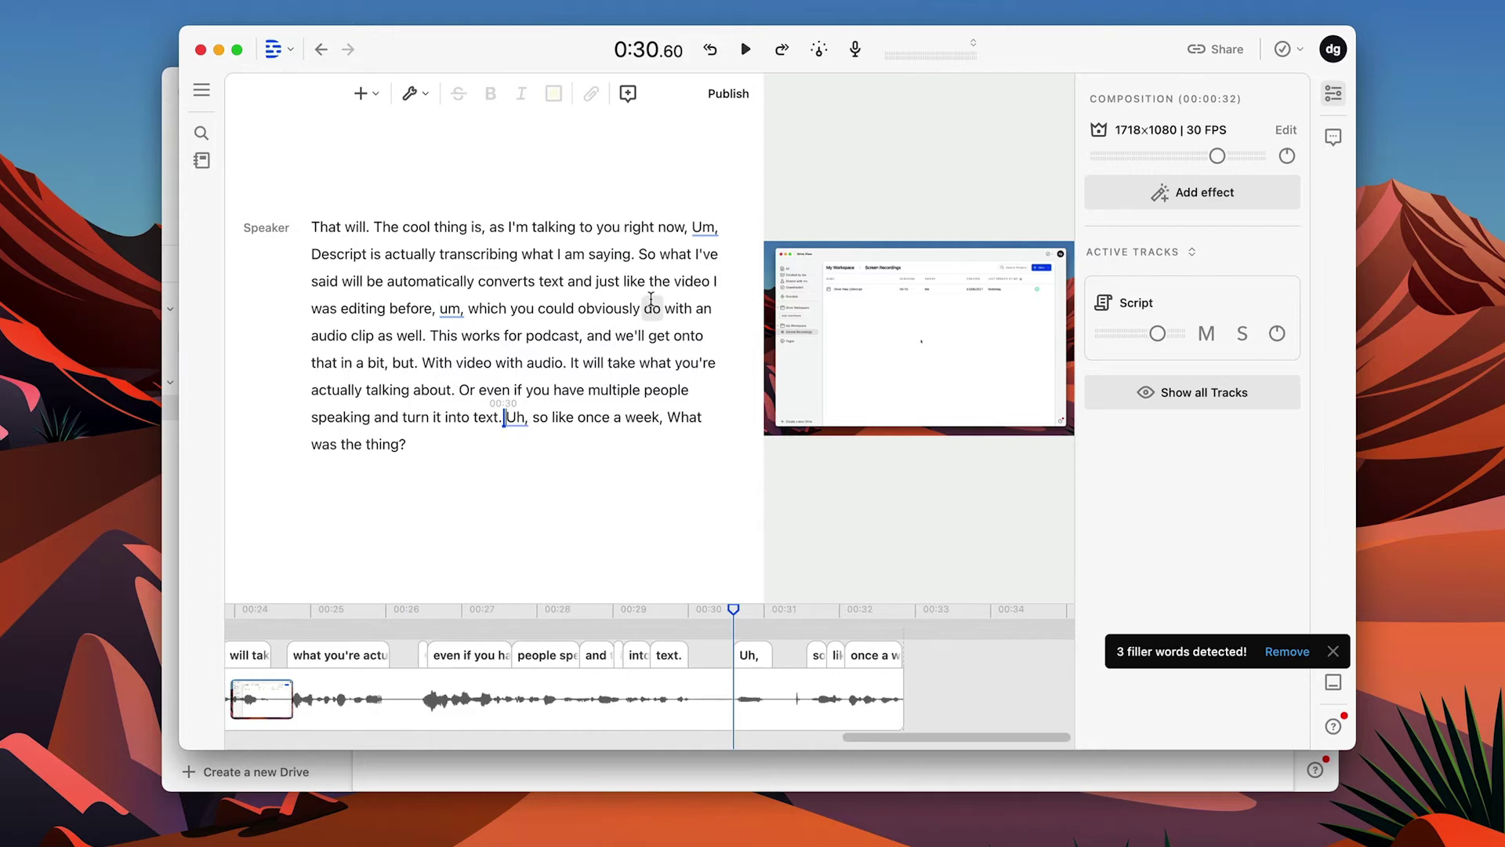
click(694, 228)
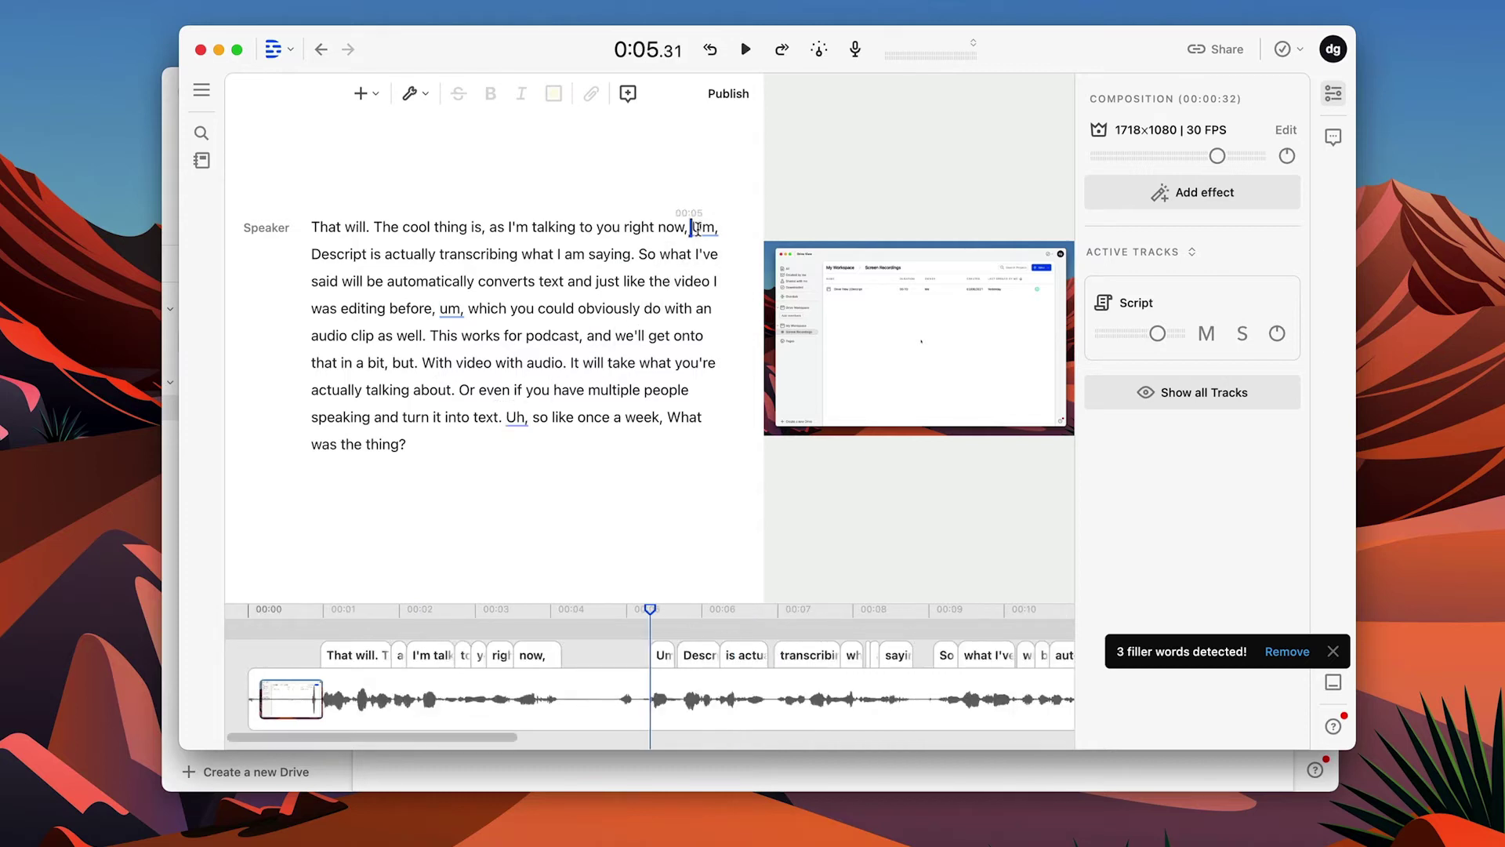
Use Remove filler words to delete all three fillers with Apply to all
click(420, 95)
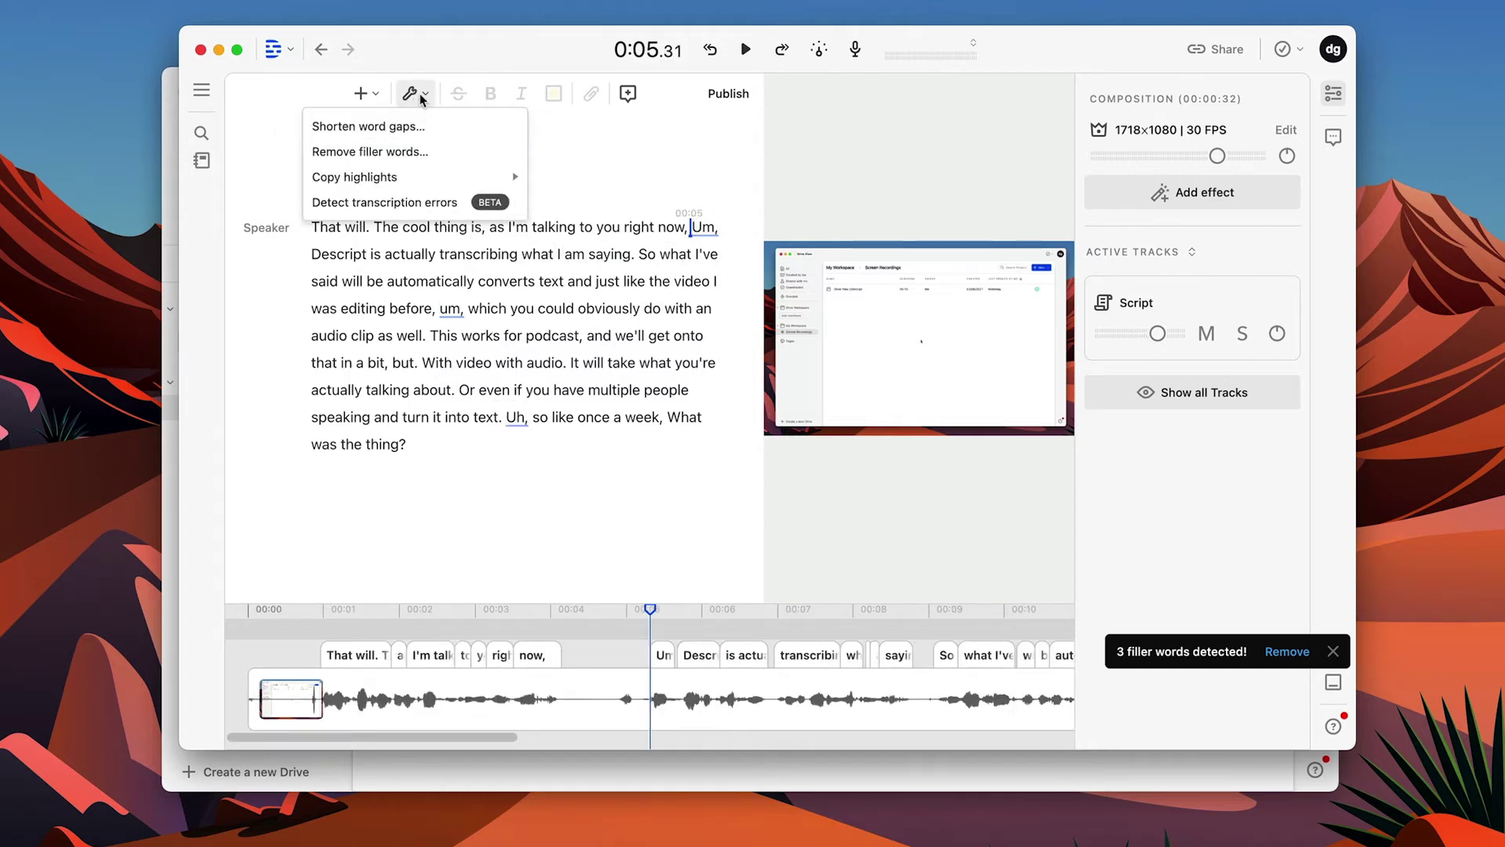
click(433, 151)
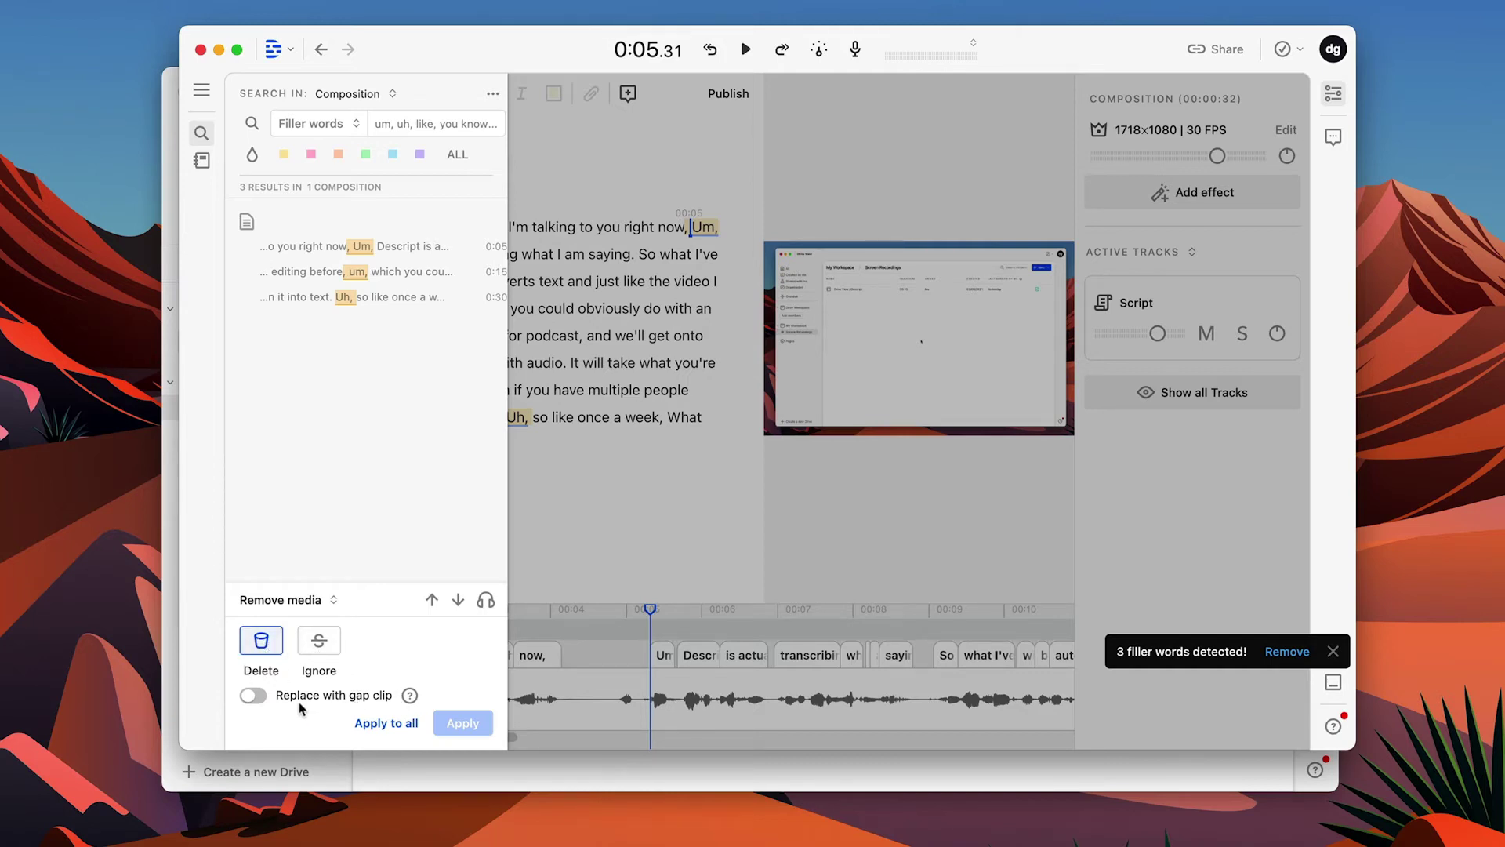
mouse_move(415, 700)
click(398, 725)
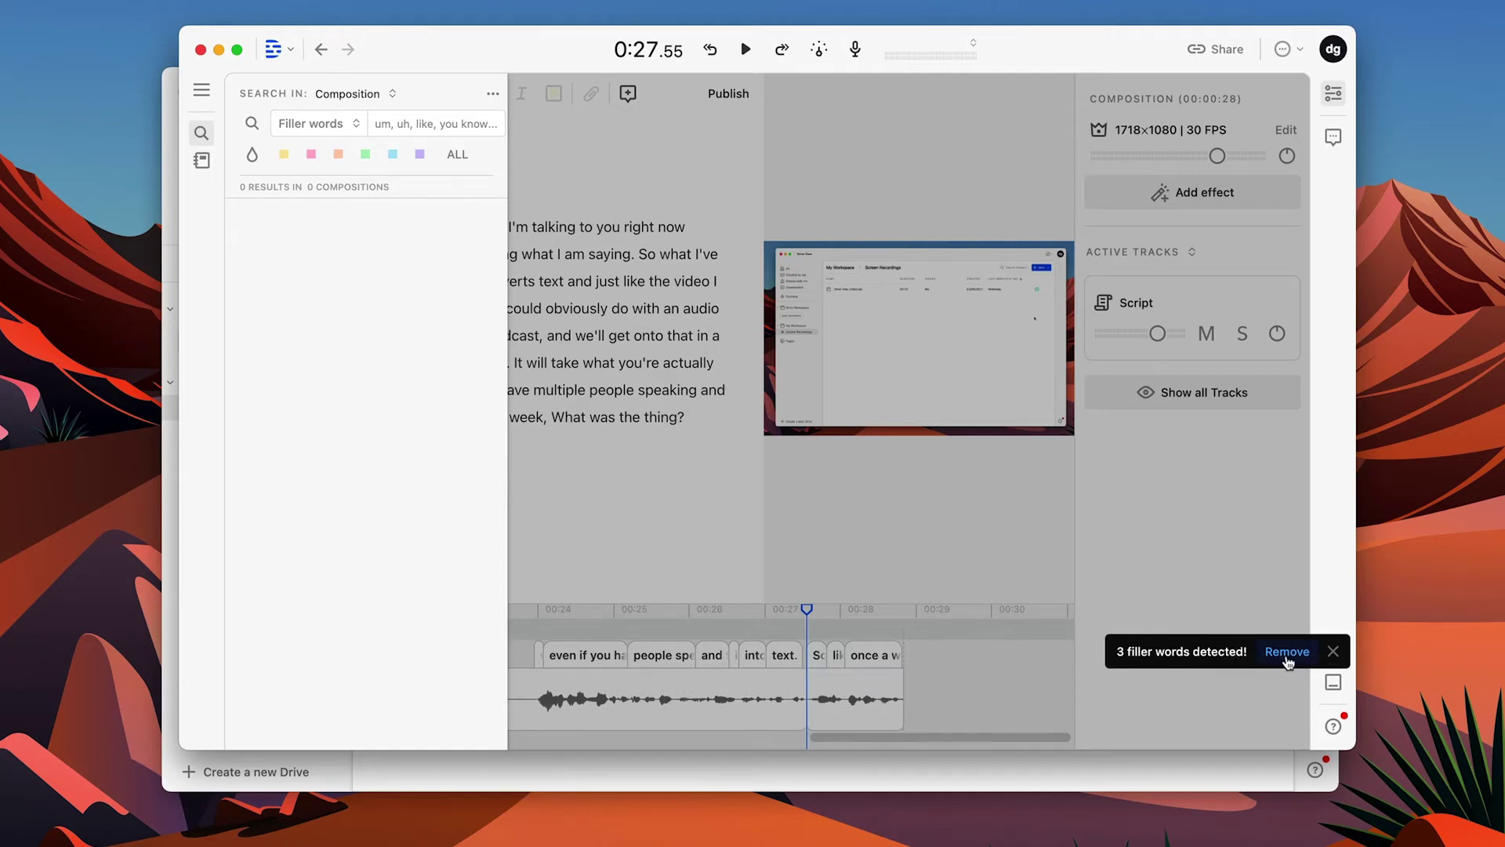
Close the filler-word search and play the cleaned transcript from 'transcribing' and 'saying'
click(413, 417)
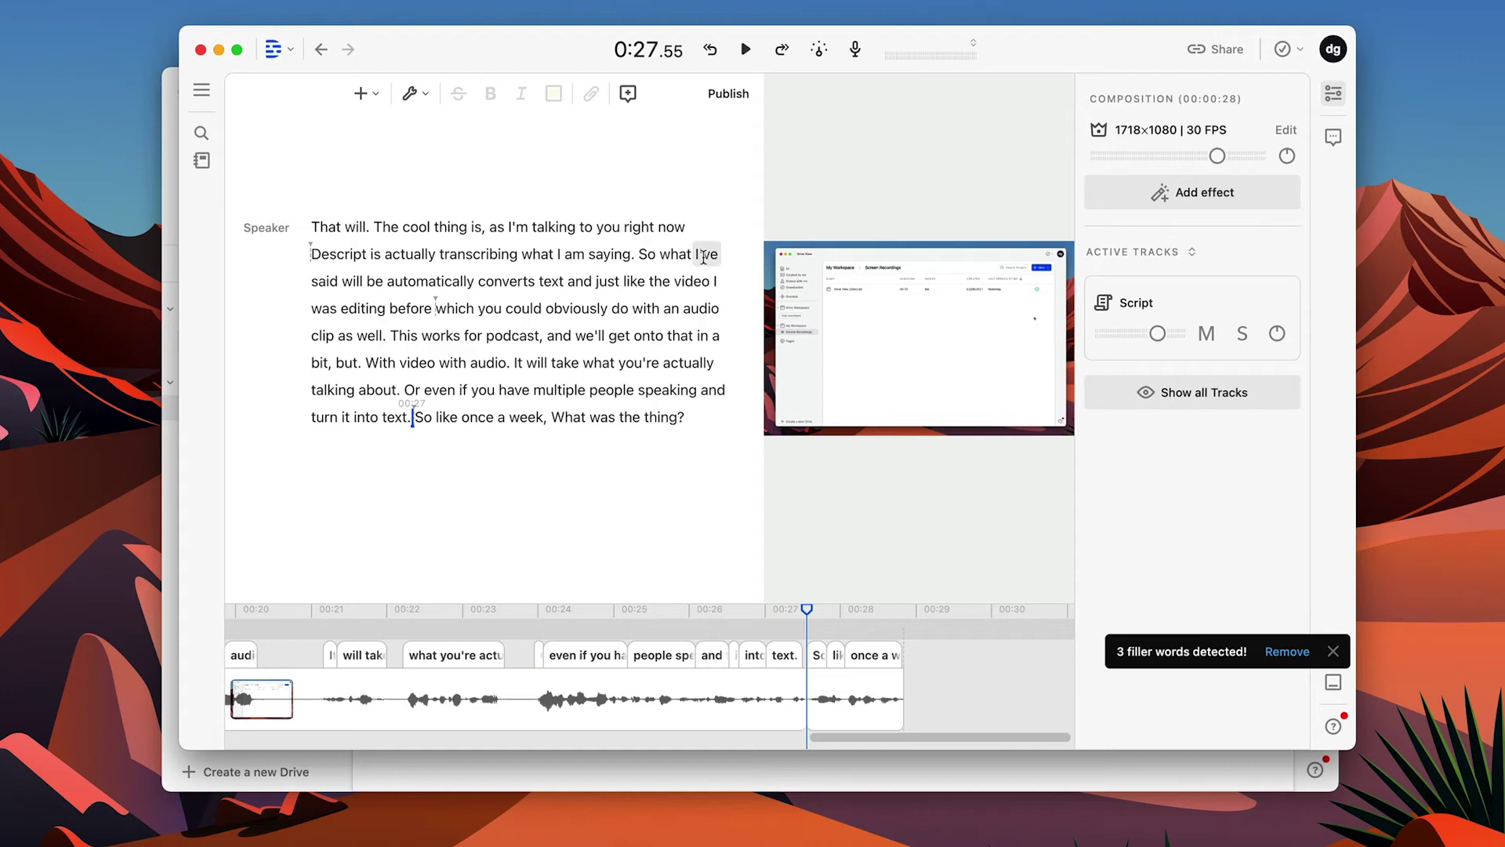
click(552, 258)
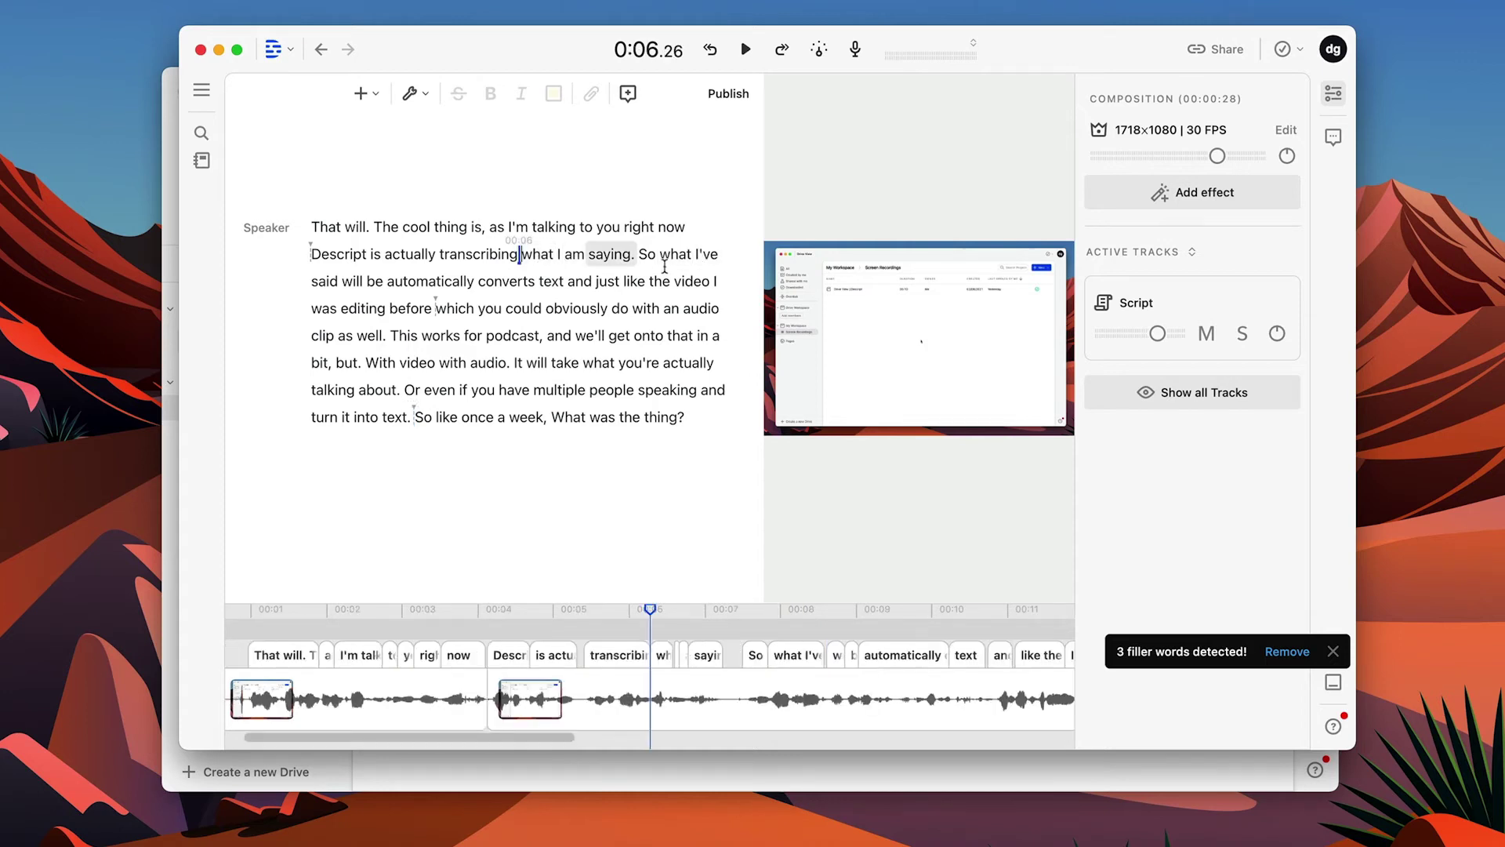
key(space)
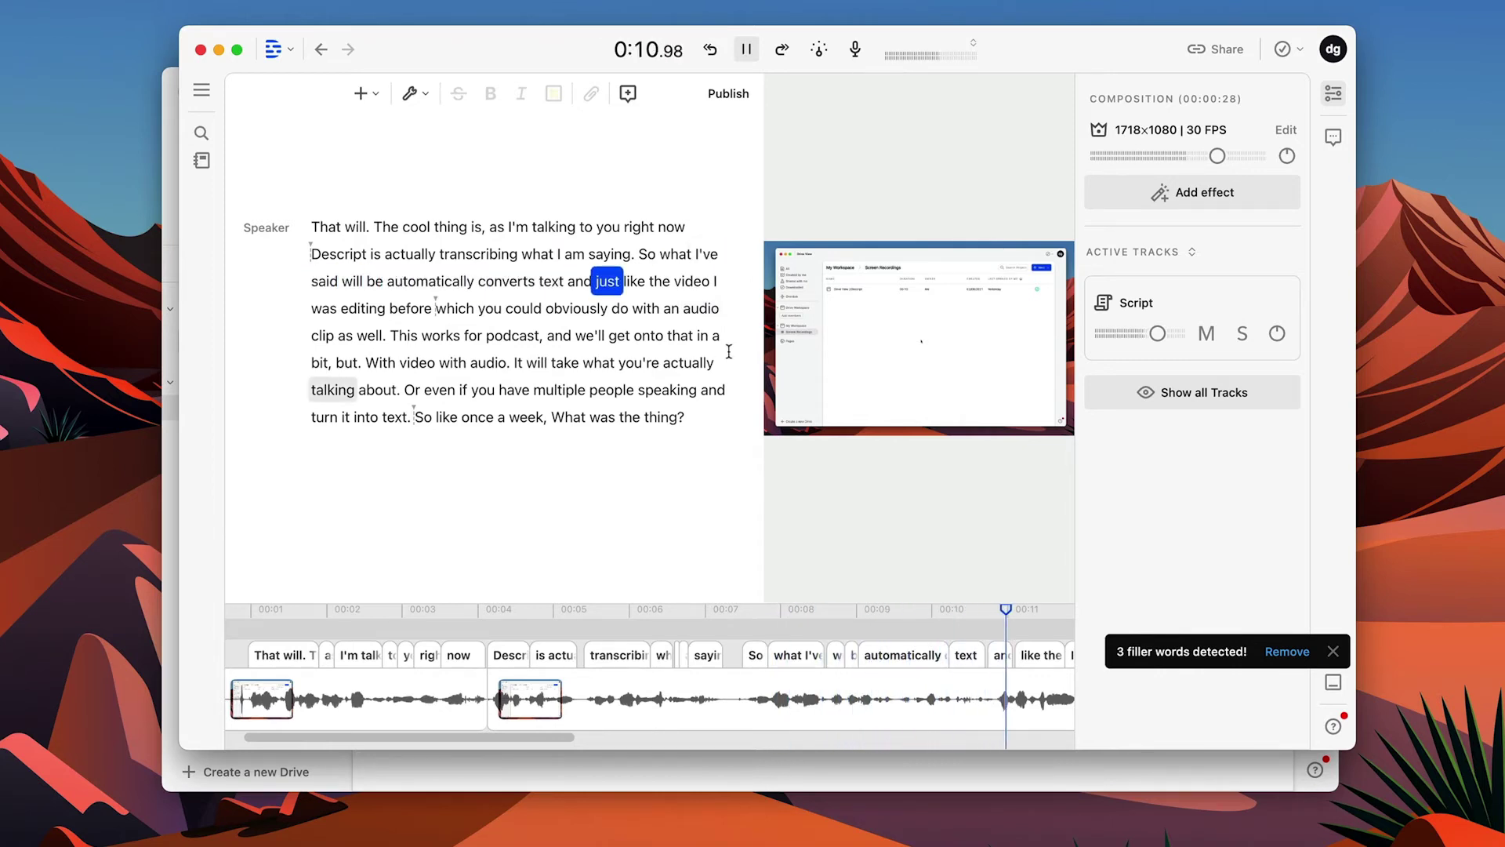
key(space)
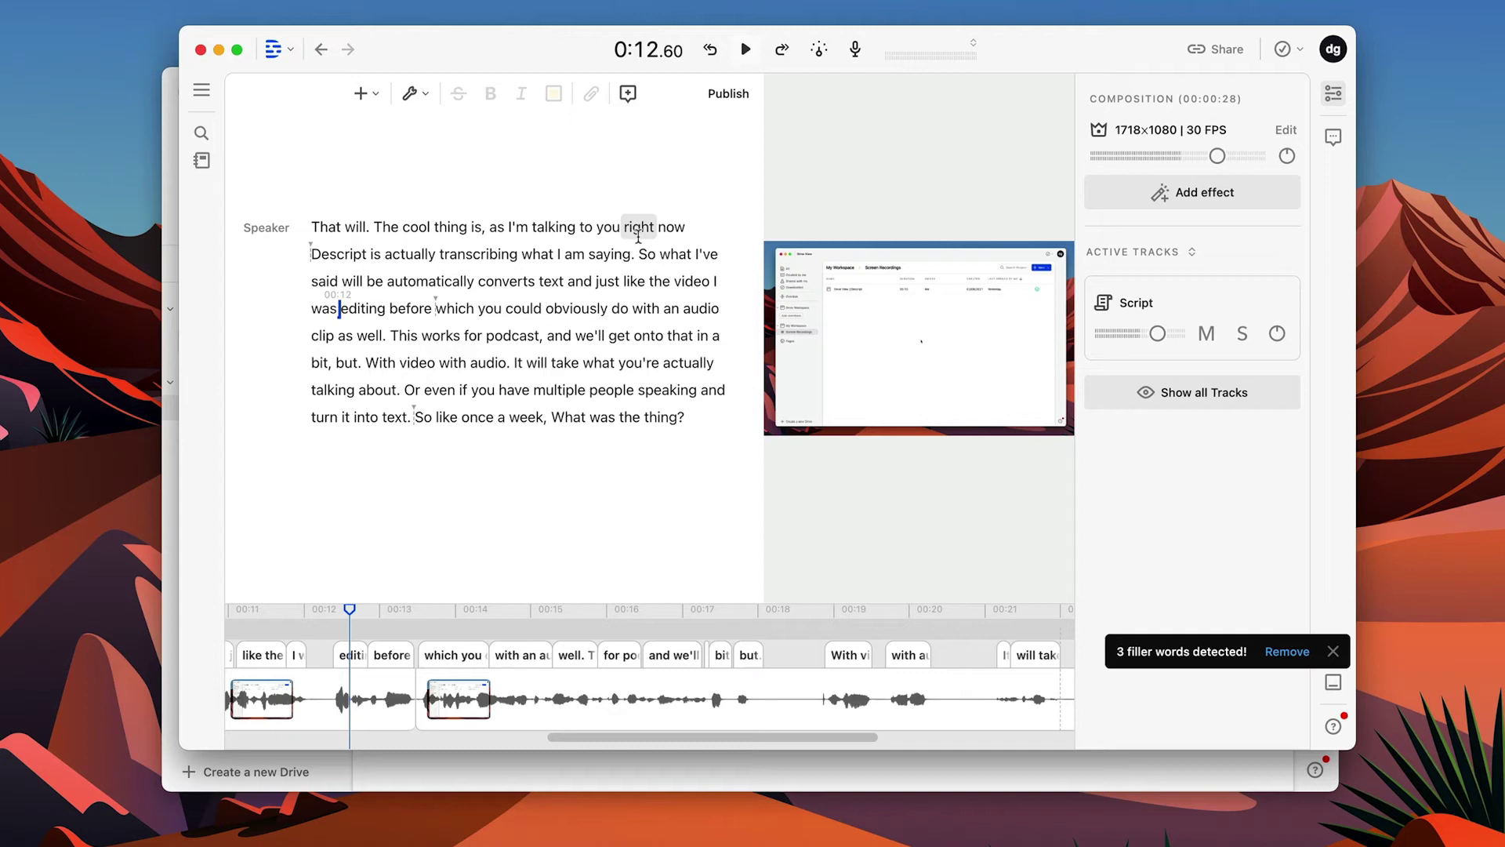
click(639, 253)
click(585, 255)
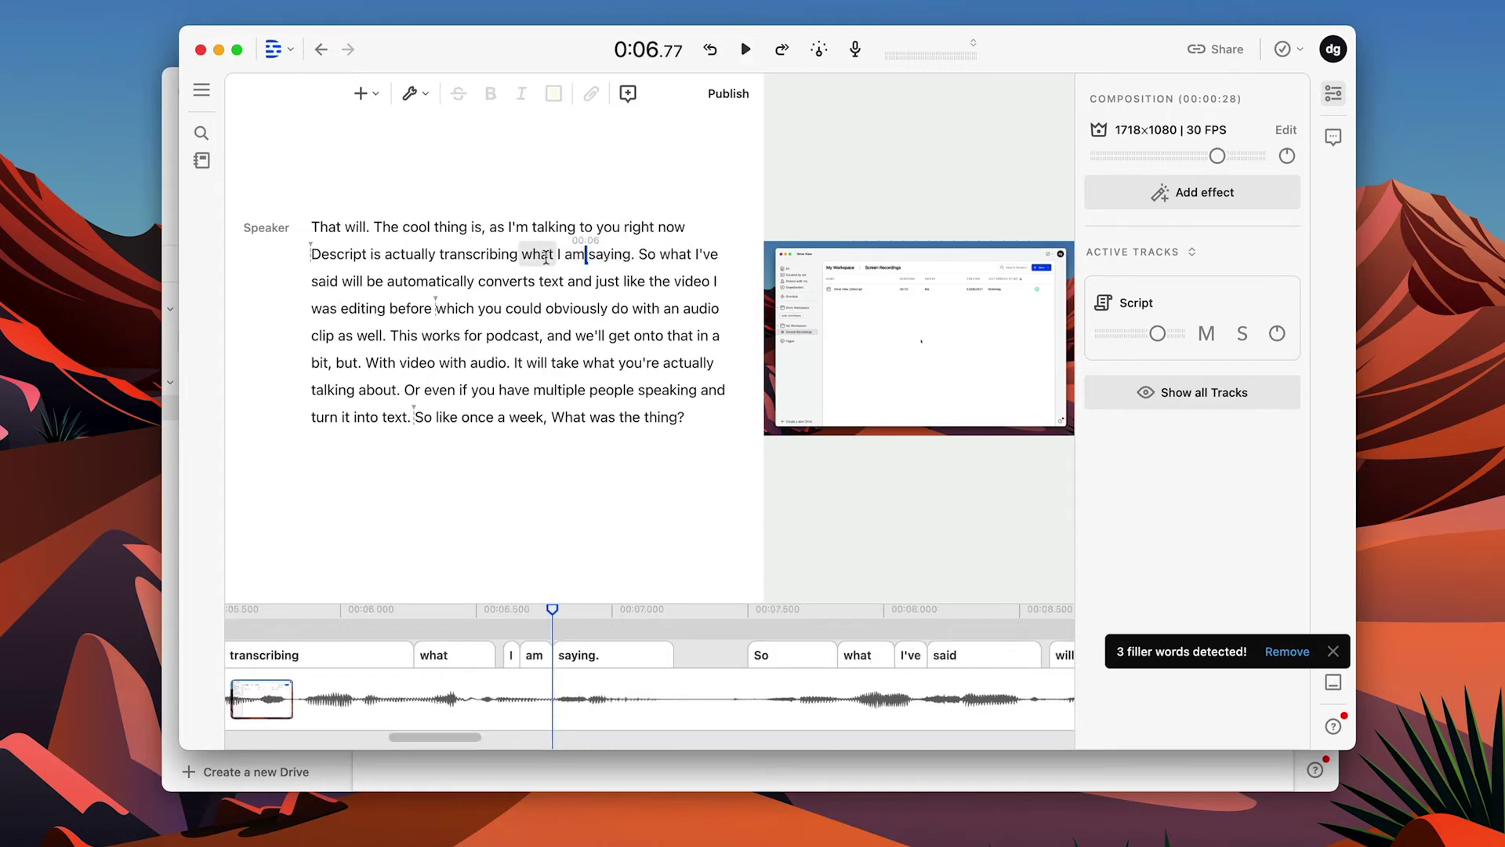
key(space)
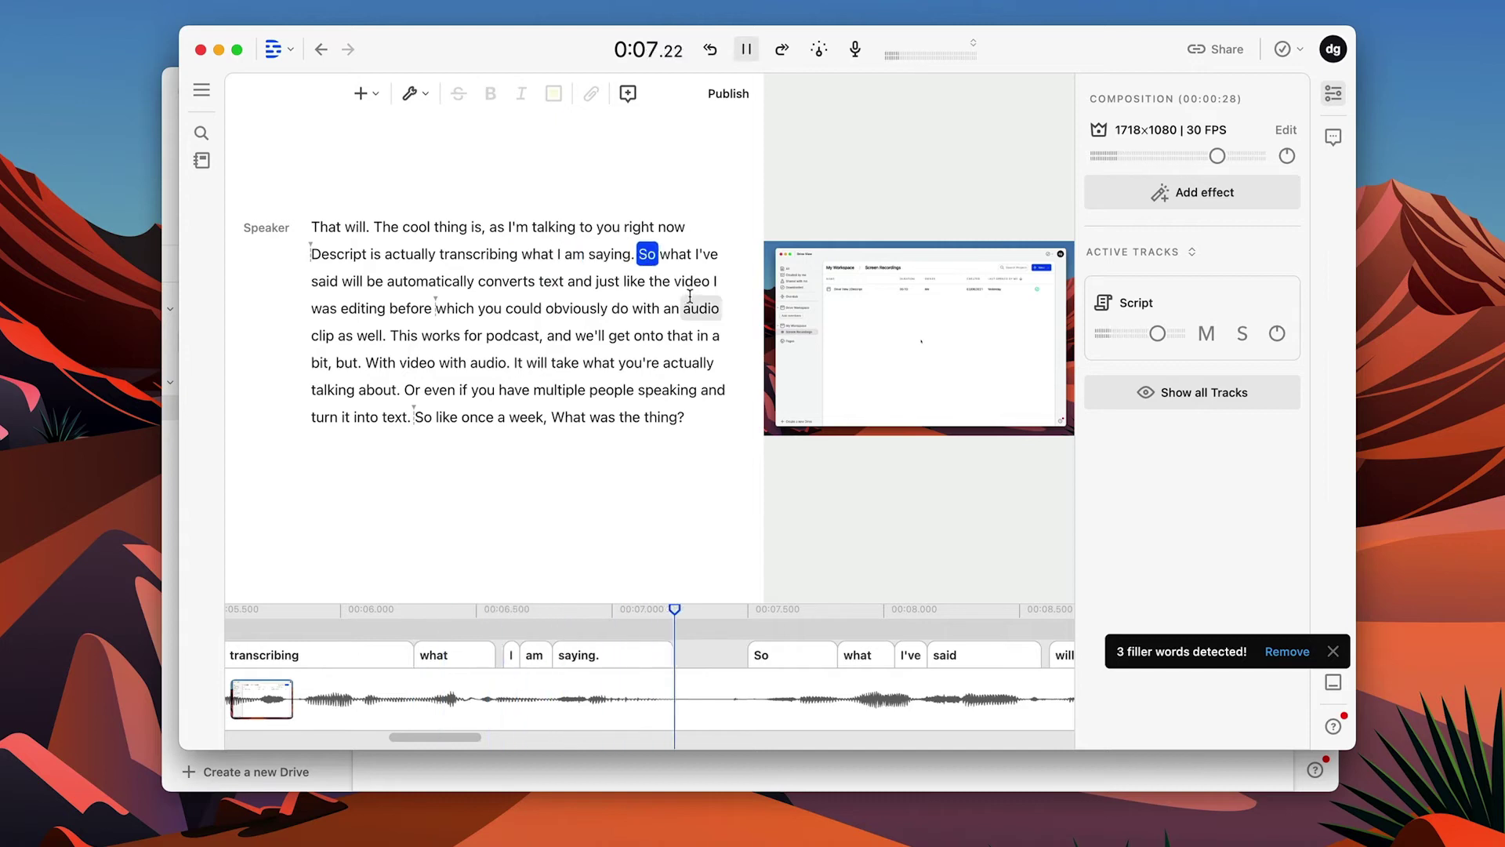
key(space)
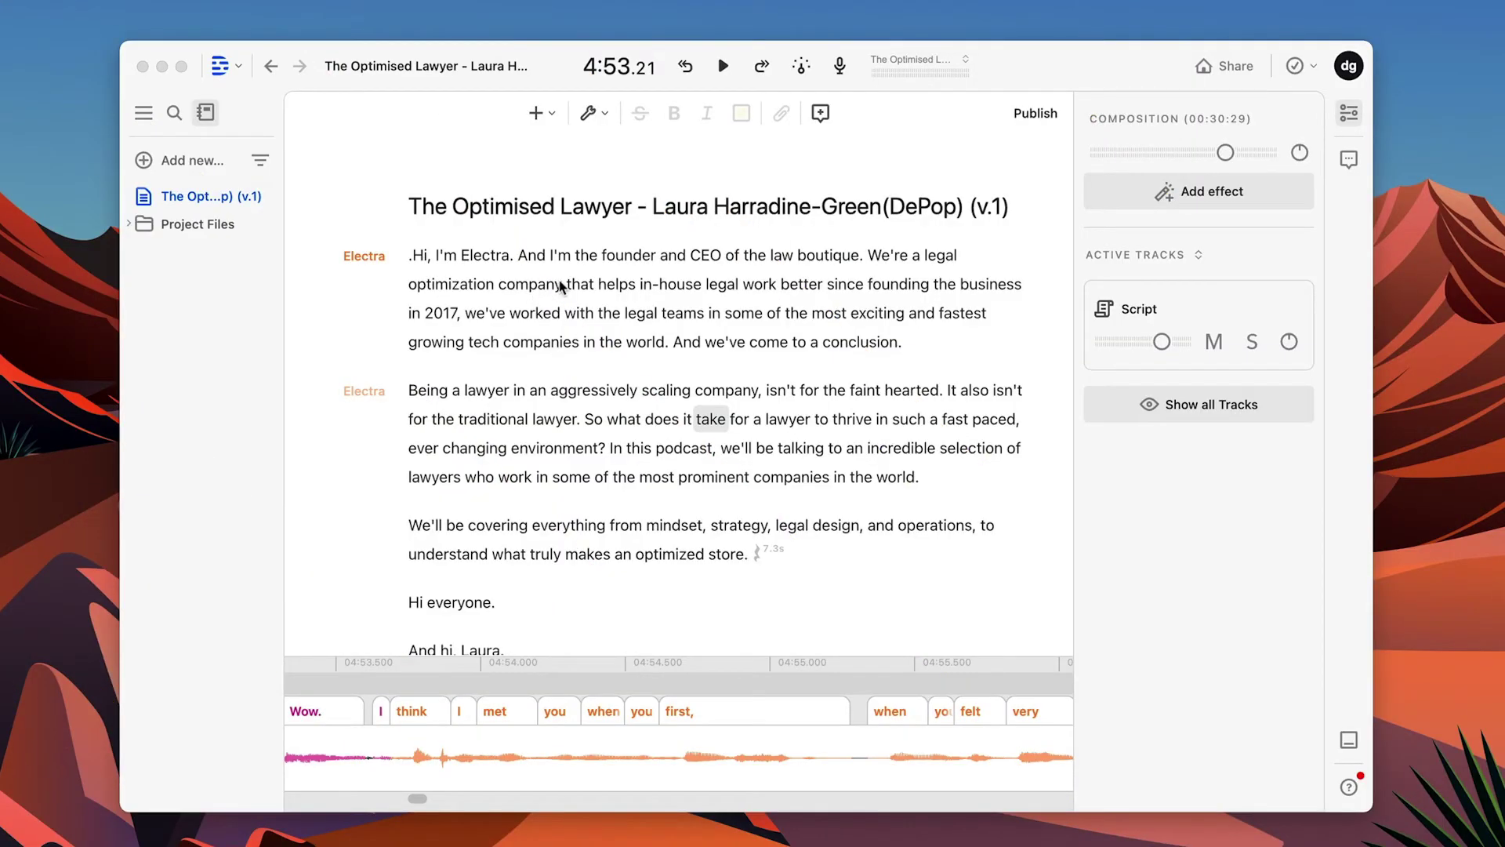
scroll(562, 289, down, 3)
scroll(558, 289, down, 15)
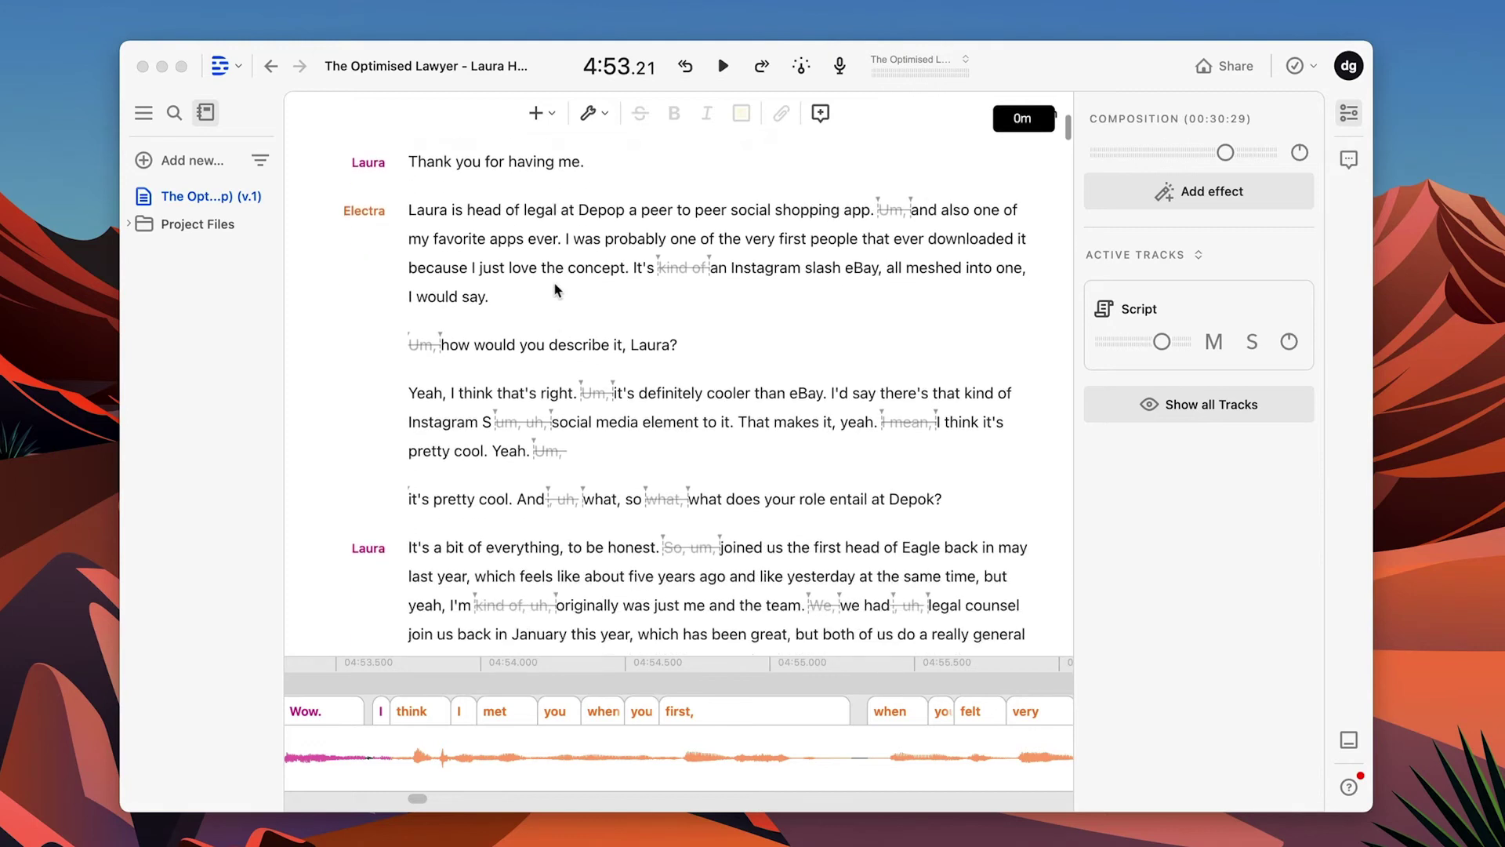
scroll(554, 288, down, 10)
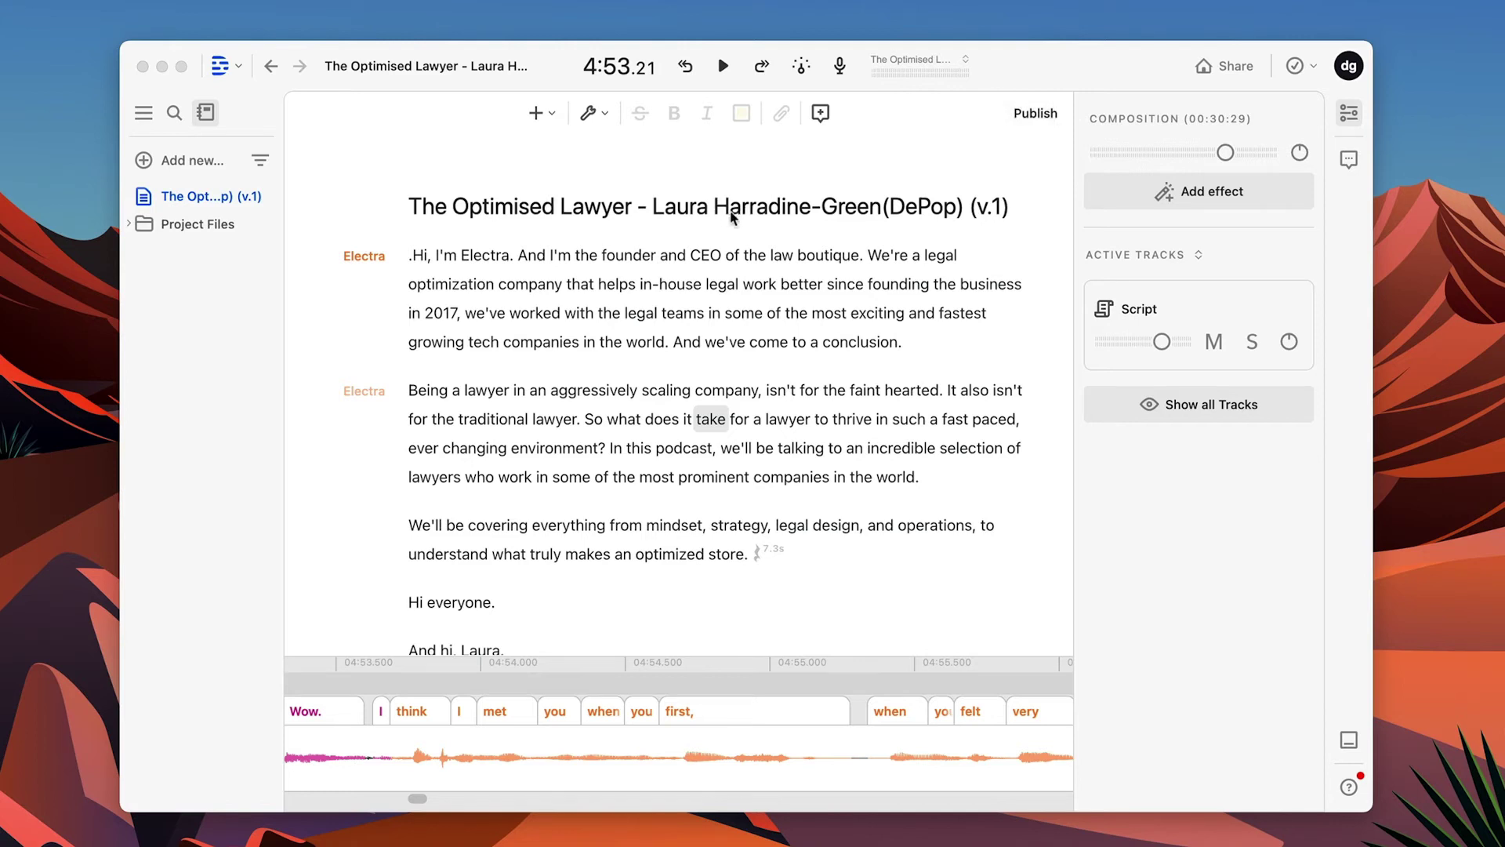
scroll(718, 237, down, 5)
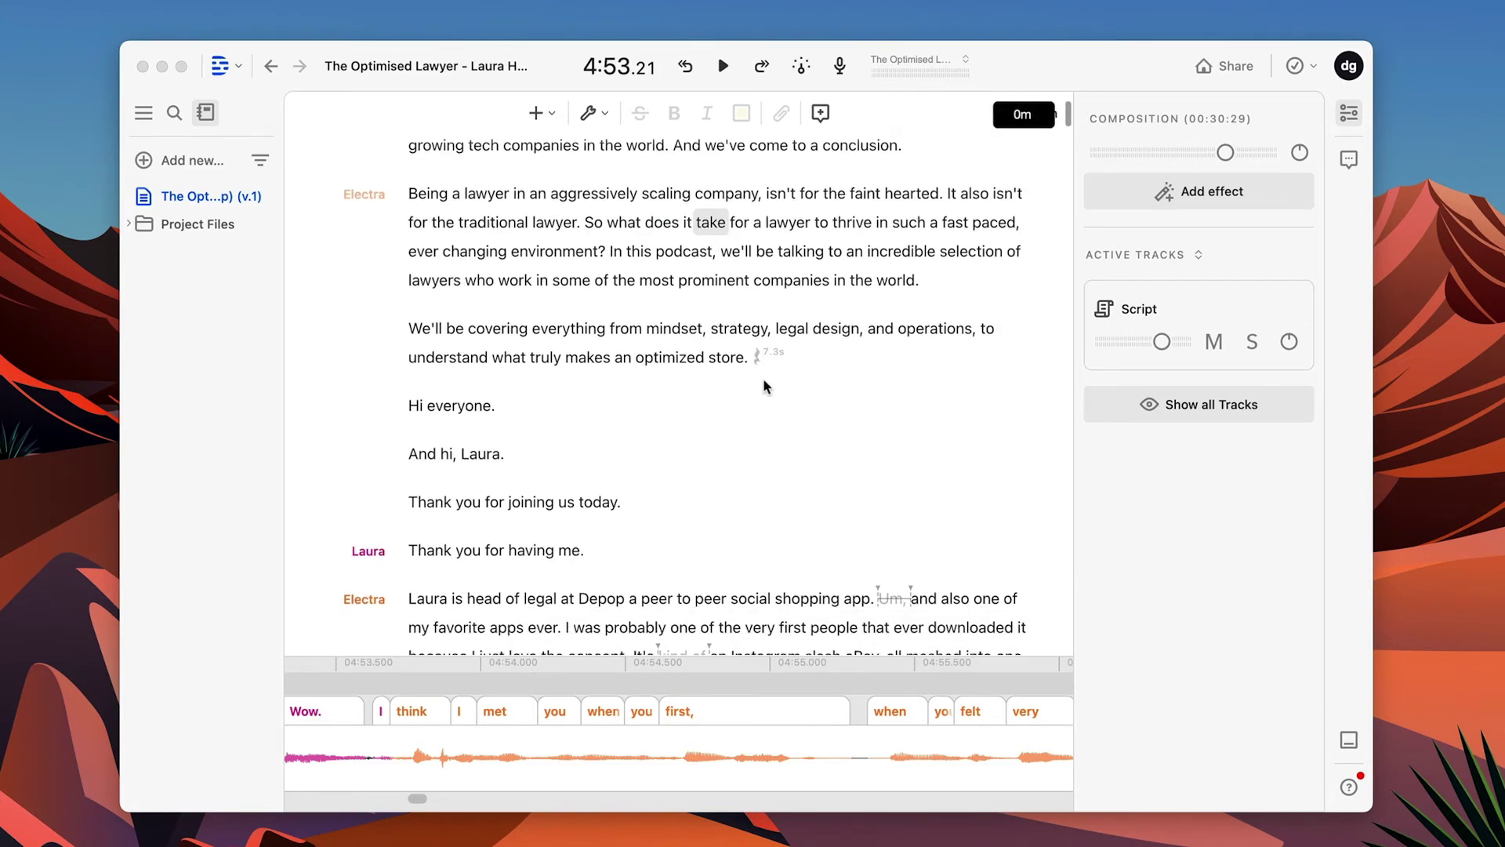
scroll(800, 399, down, 3)
scroll(866, 384, down, 3)
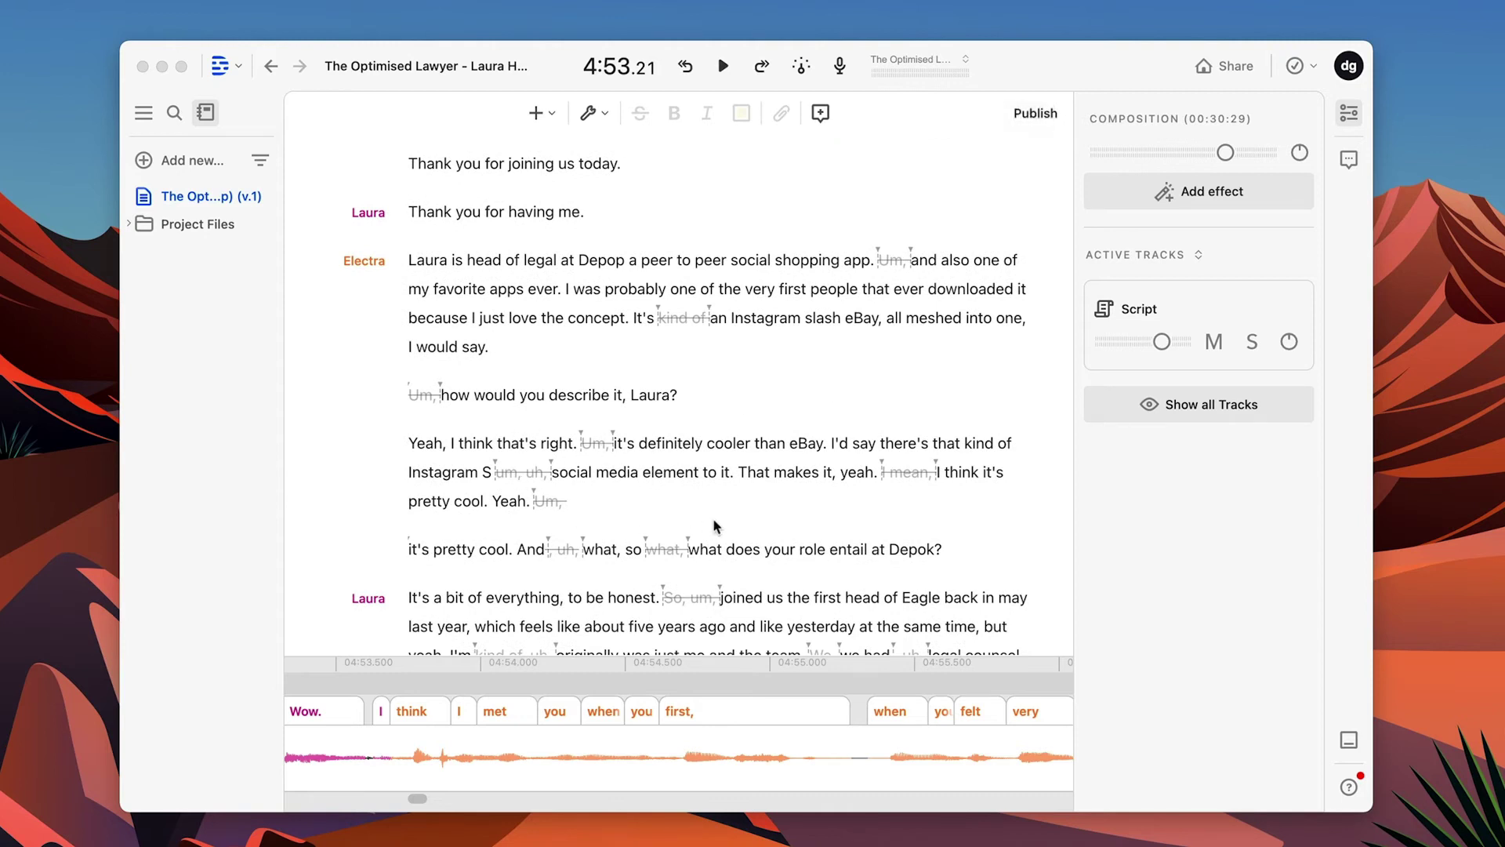
scroll(720, 520, down, 2)
scroll(718, 517, down, 12)
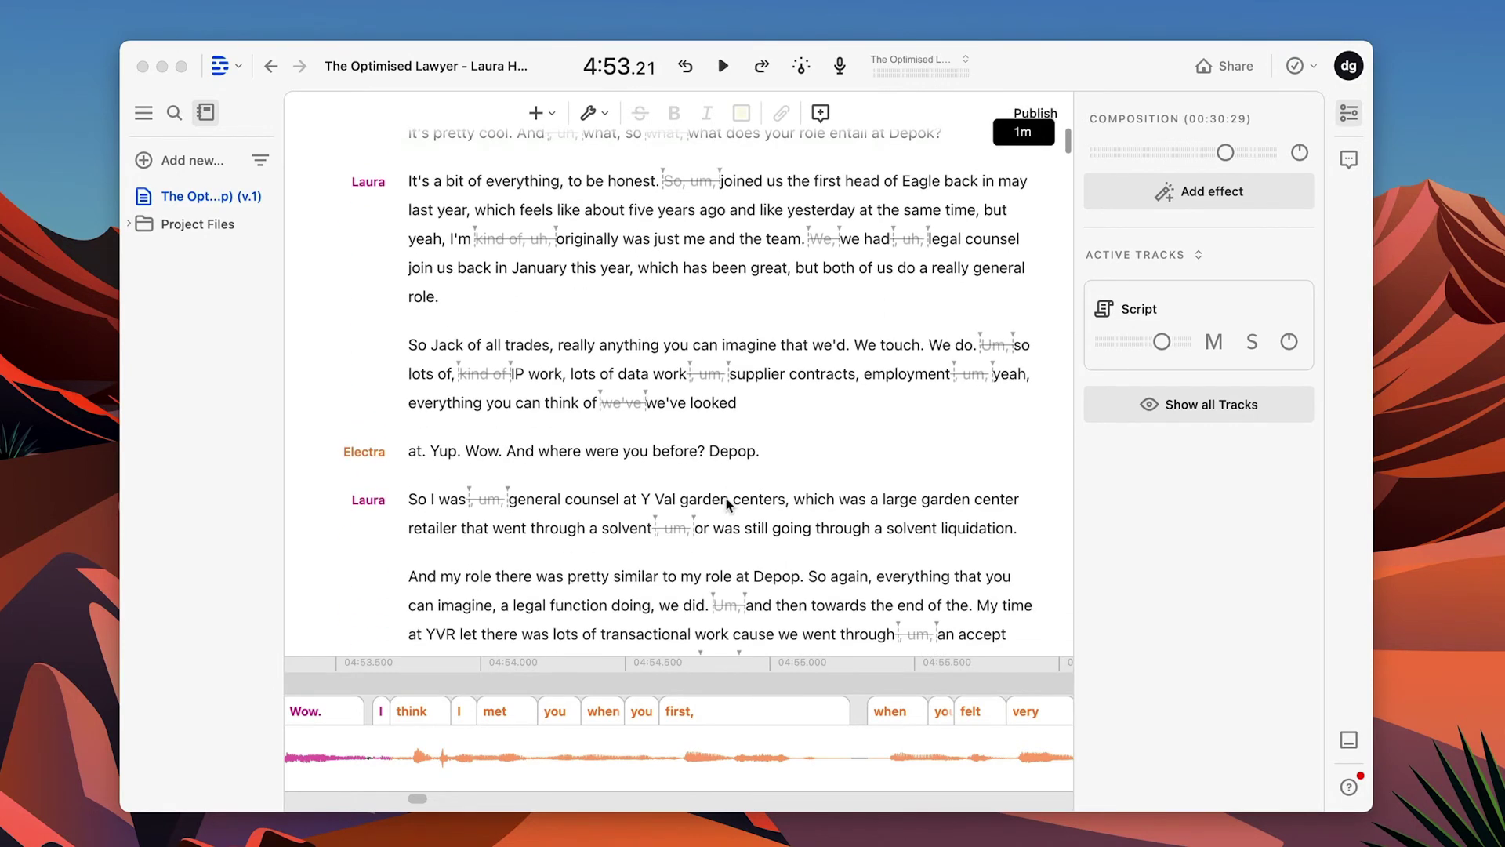
scroll(735, 502, down, 4)
scroll(746, 506, down, 3)
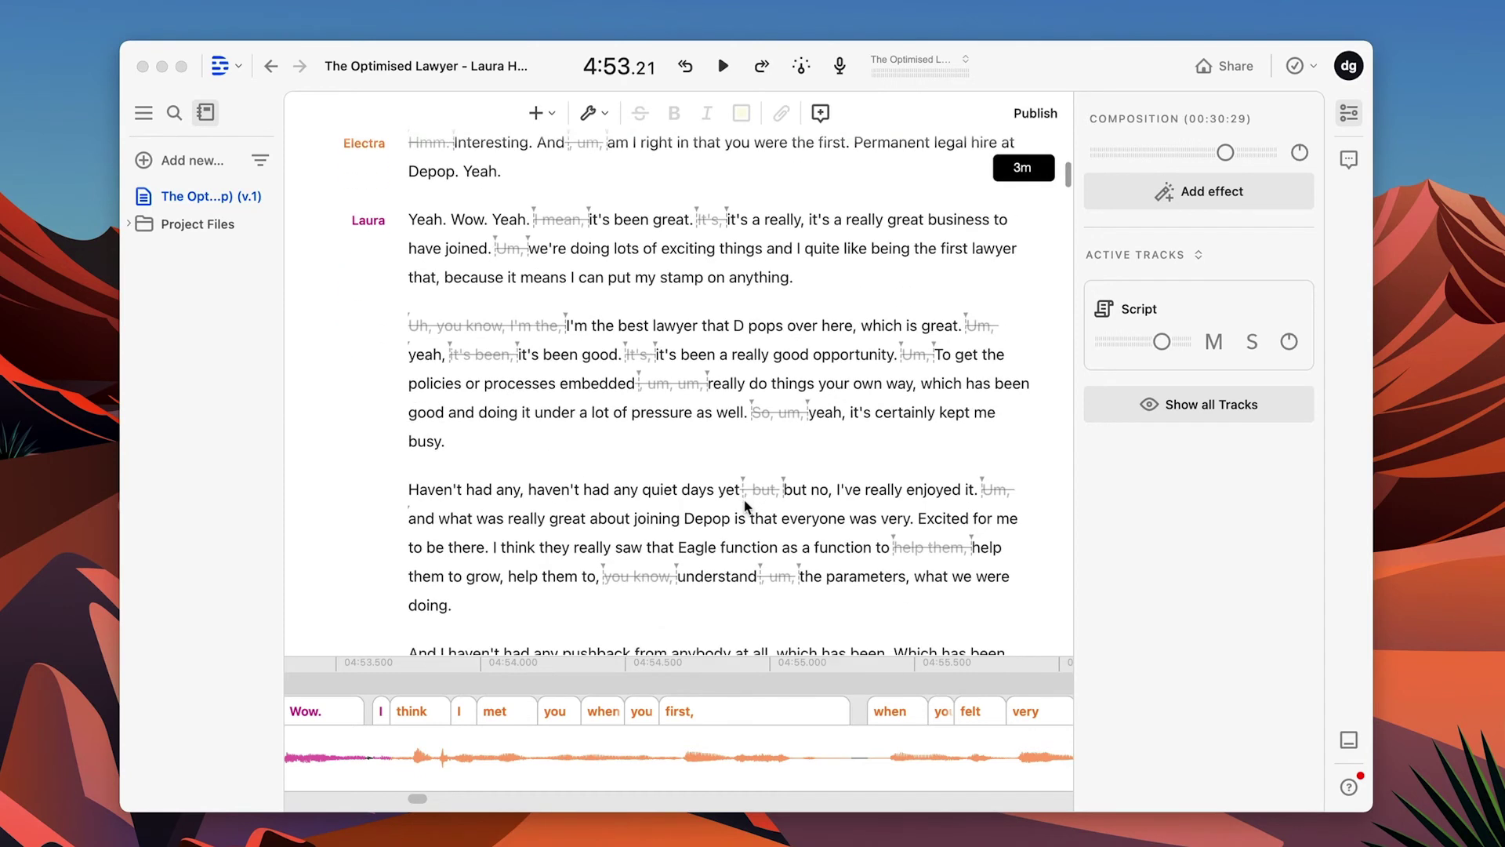
scroll(746, 505, up, 15)
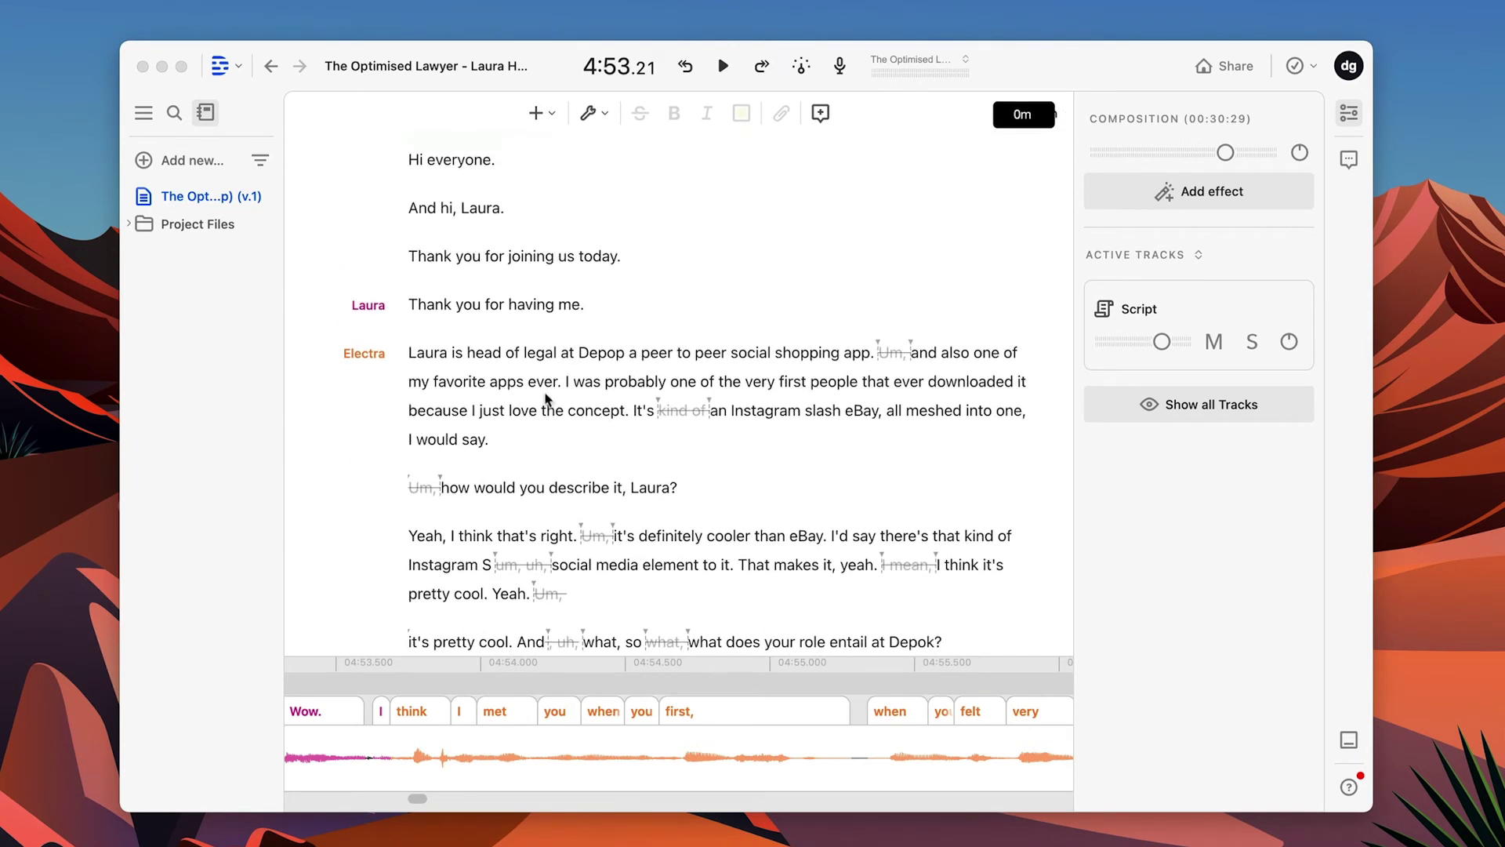
scroll(451, 387, up, 2)
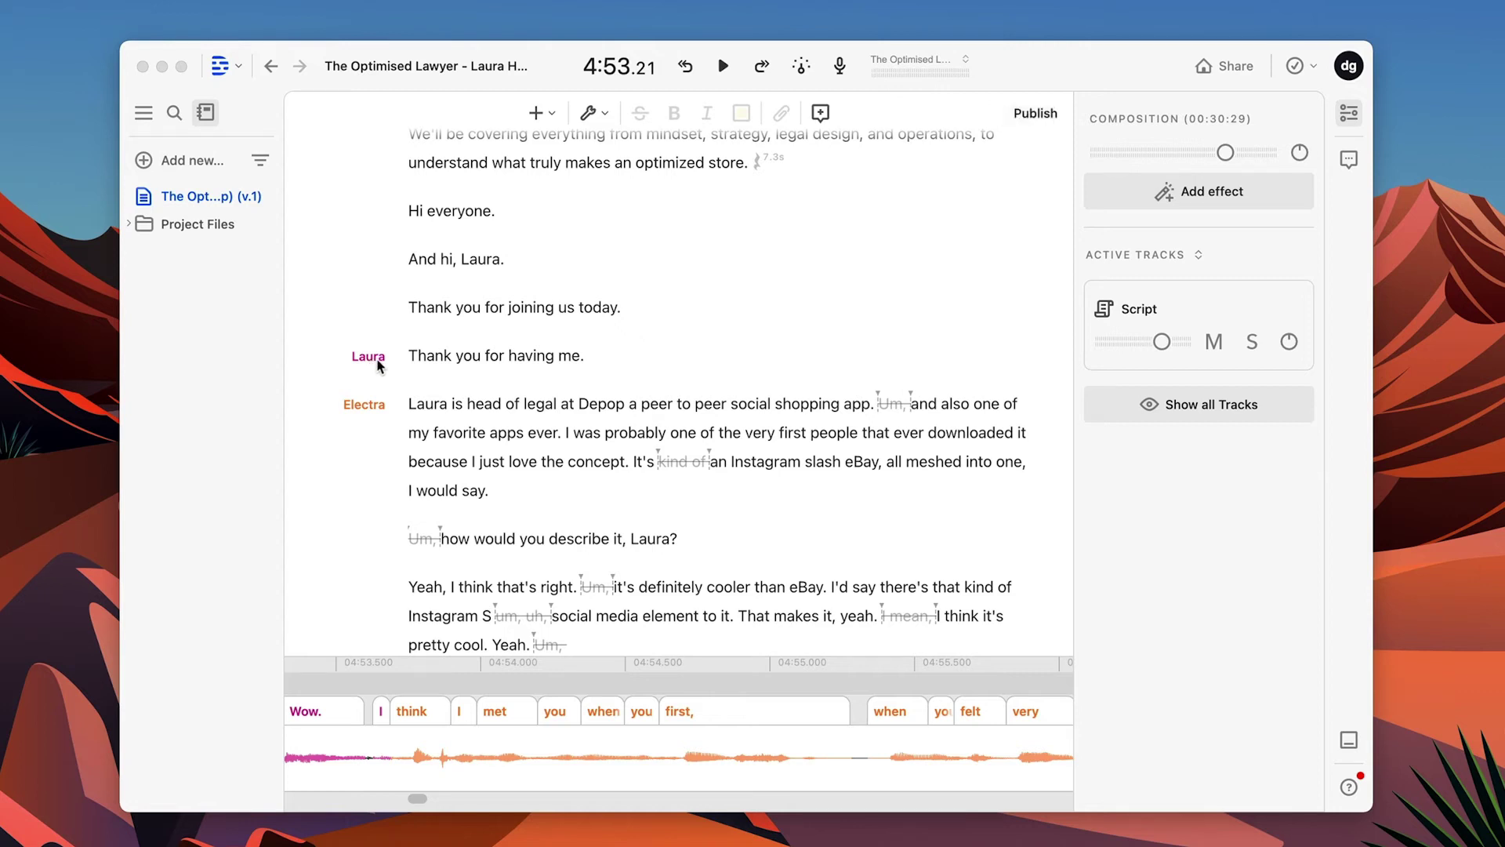
scroll(467, 380, down, 8)
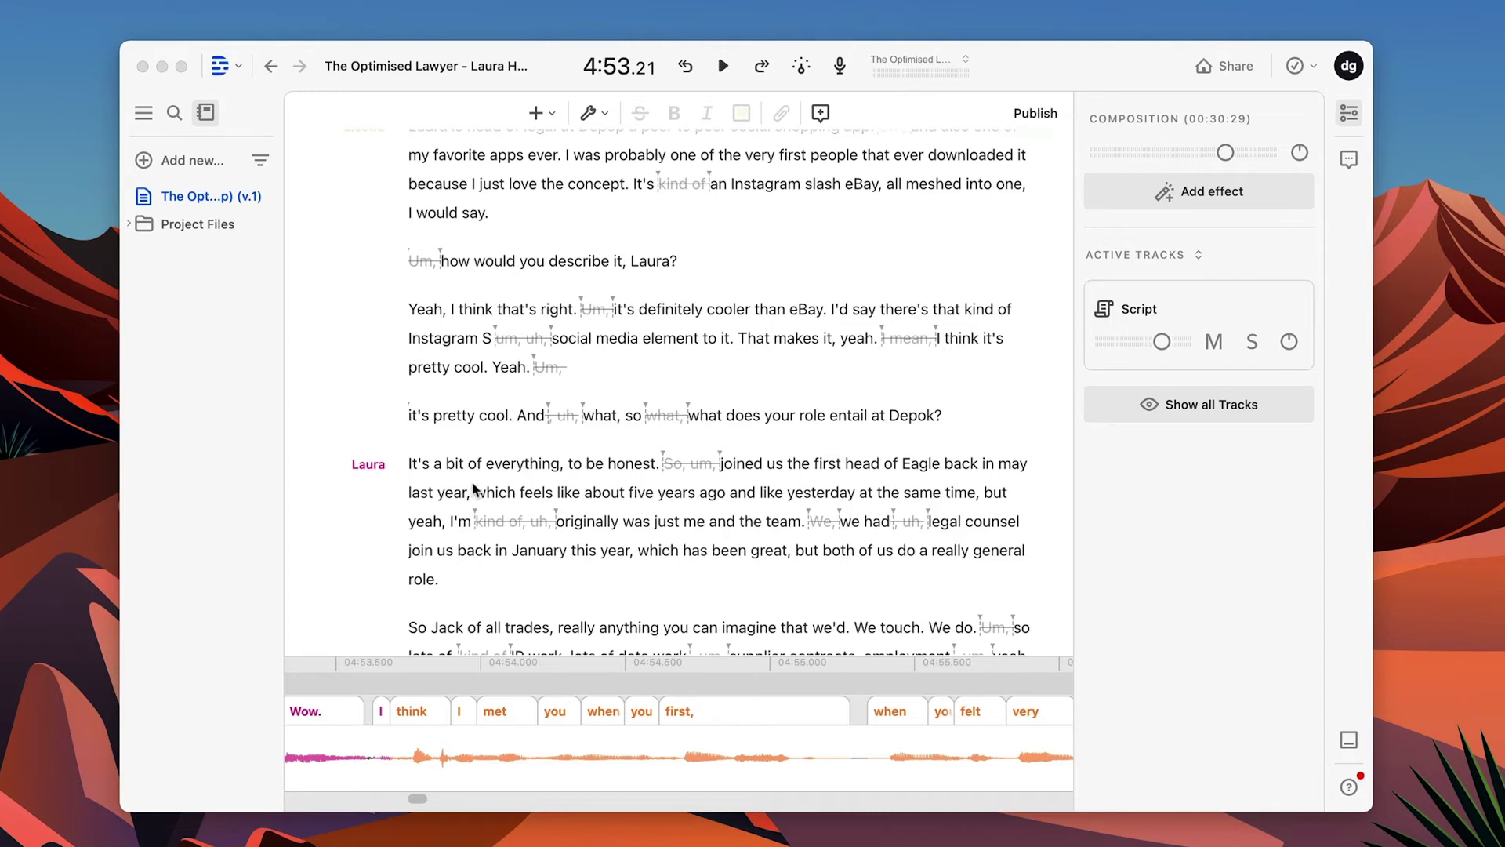
click(331, 755)
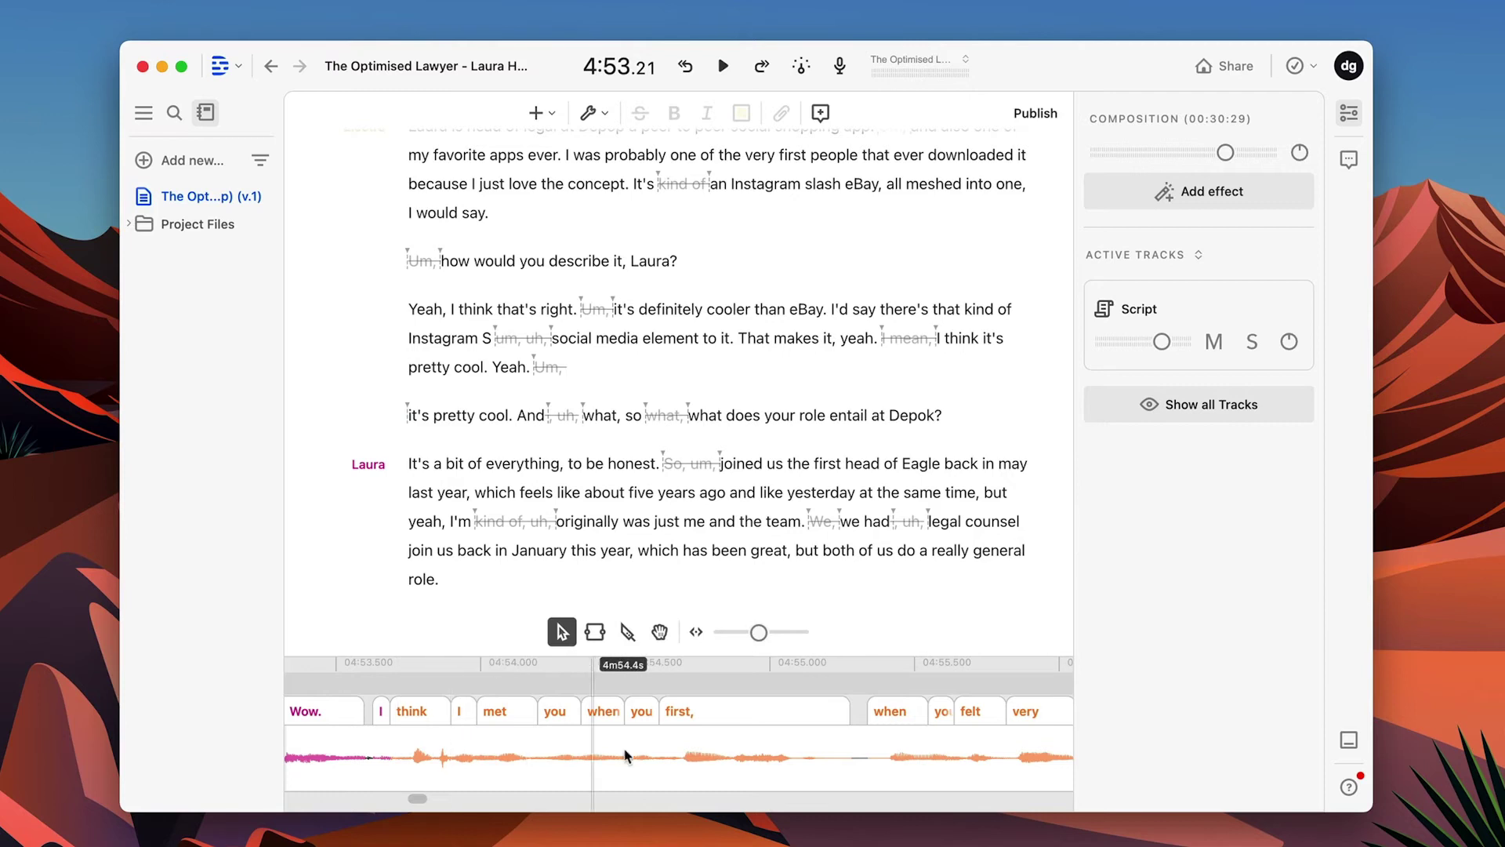
scroll(427, 453, up, 2)
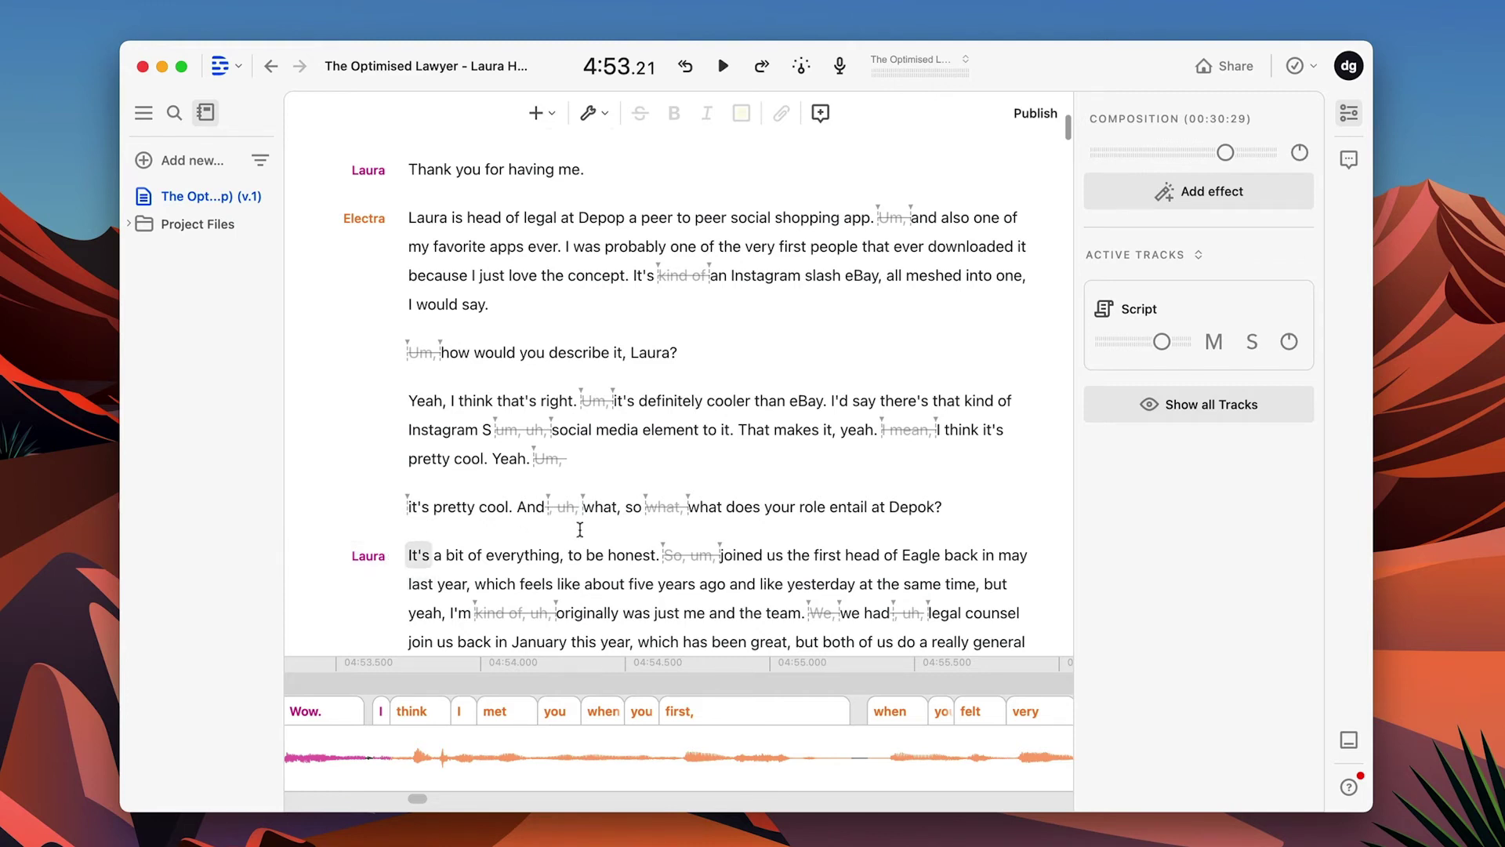
scroll(588, 530, down, 8)
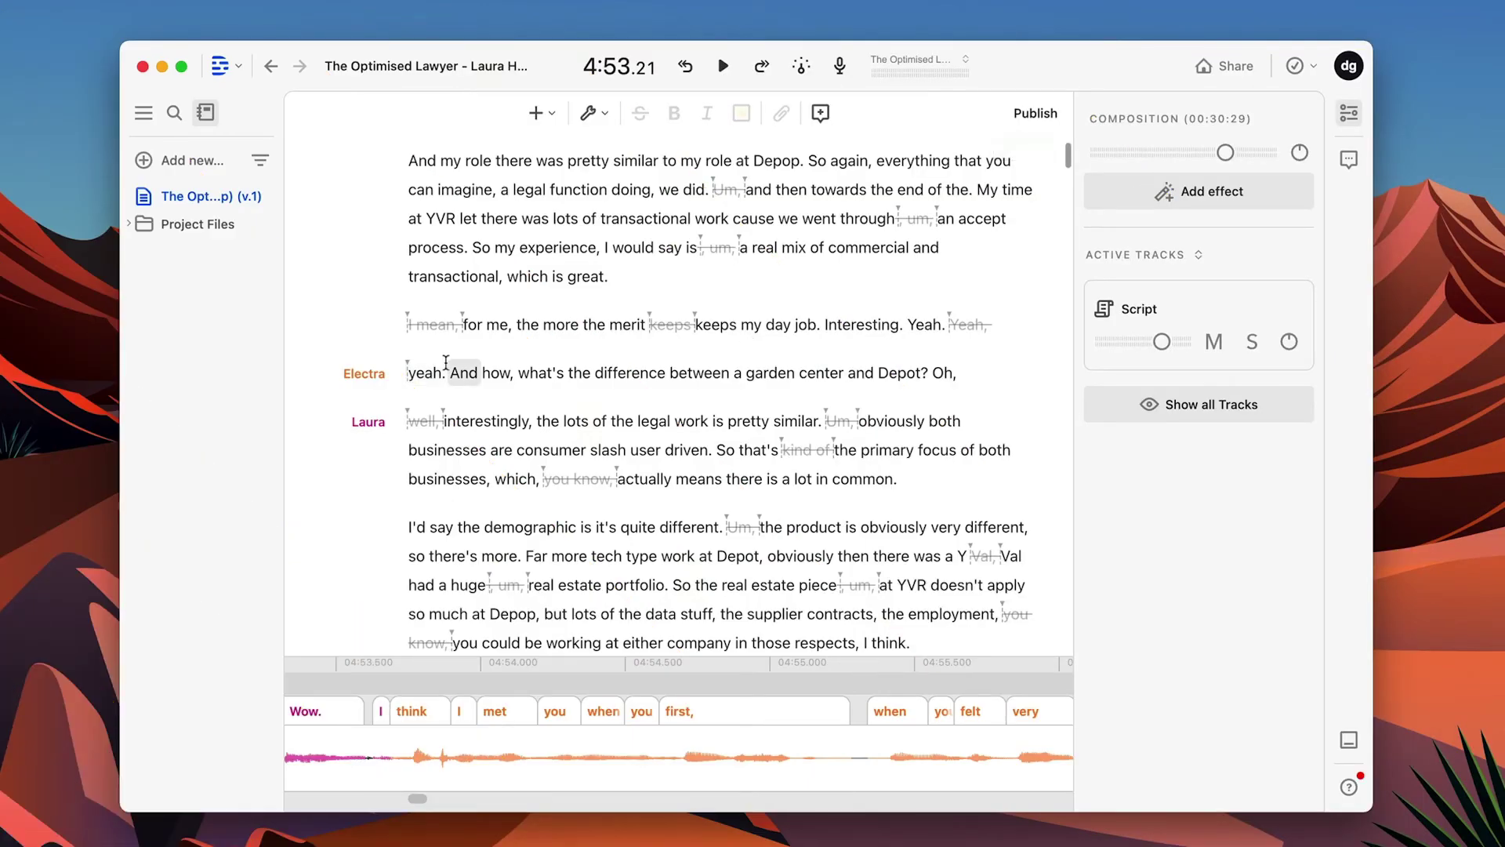
scroll(467, 369, down, 1)
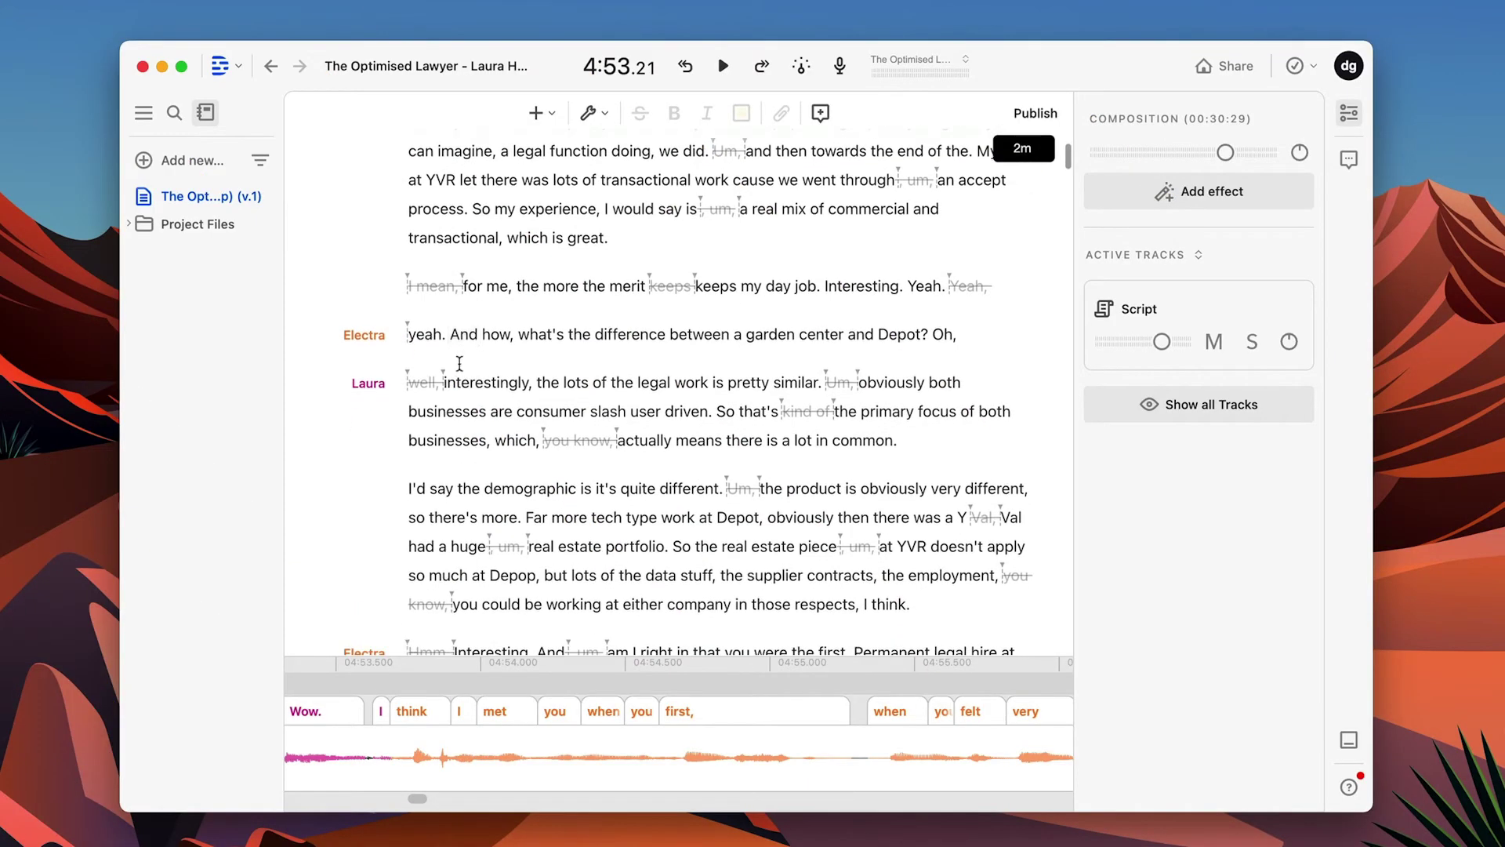
scroll(414, 398, down, 4)
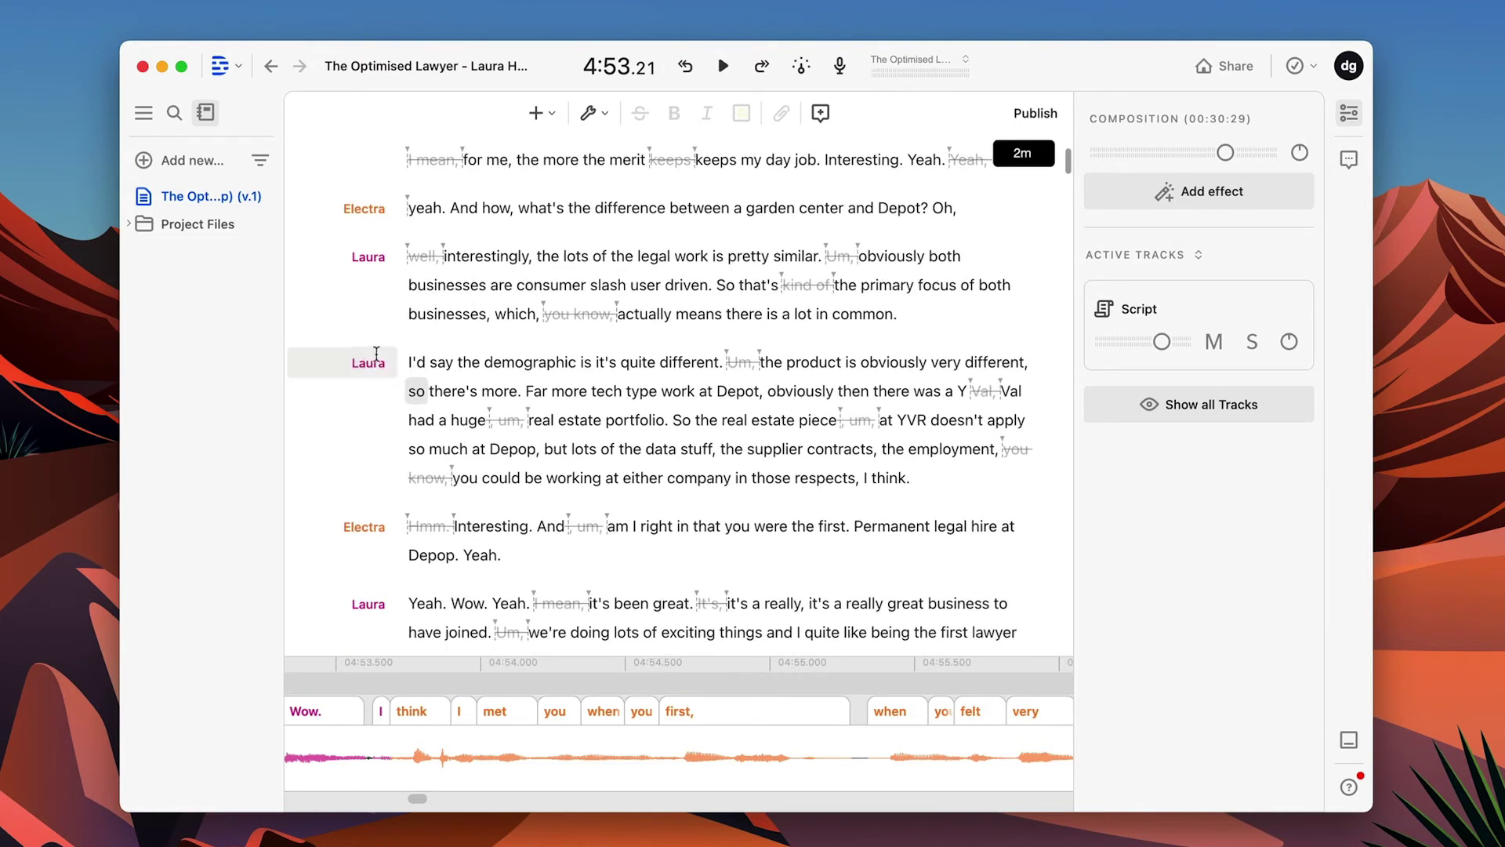
Preview the Emily, Ruth, Carla and Nancy voices and assign Nancy to the guest speaker
click(377, 357)
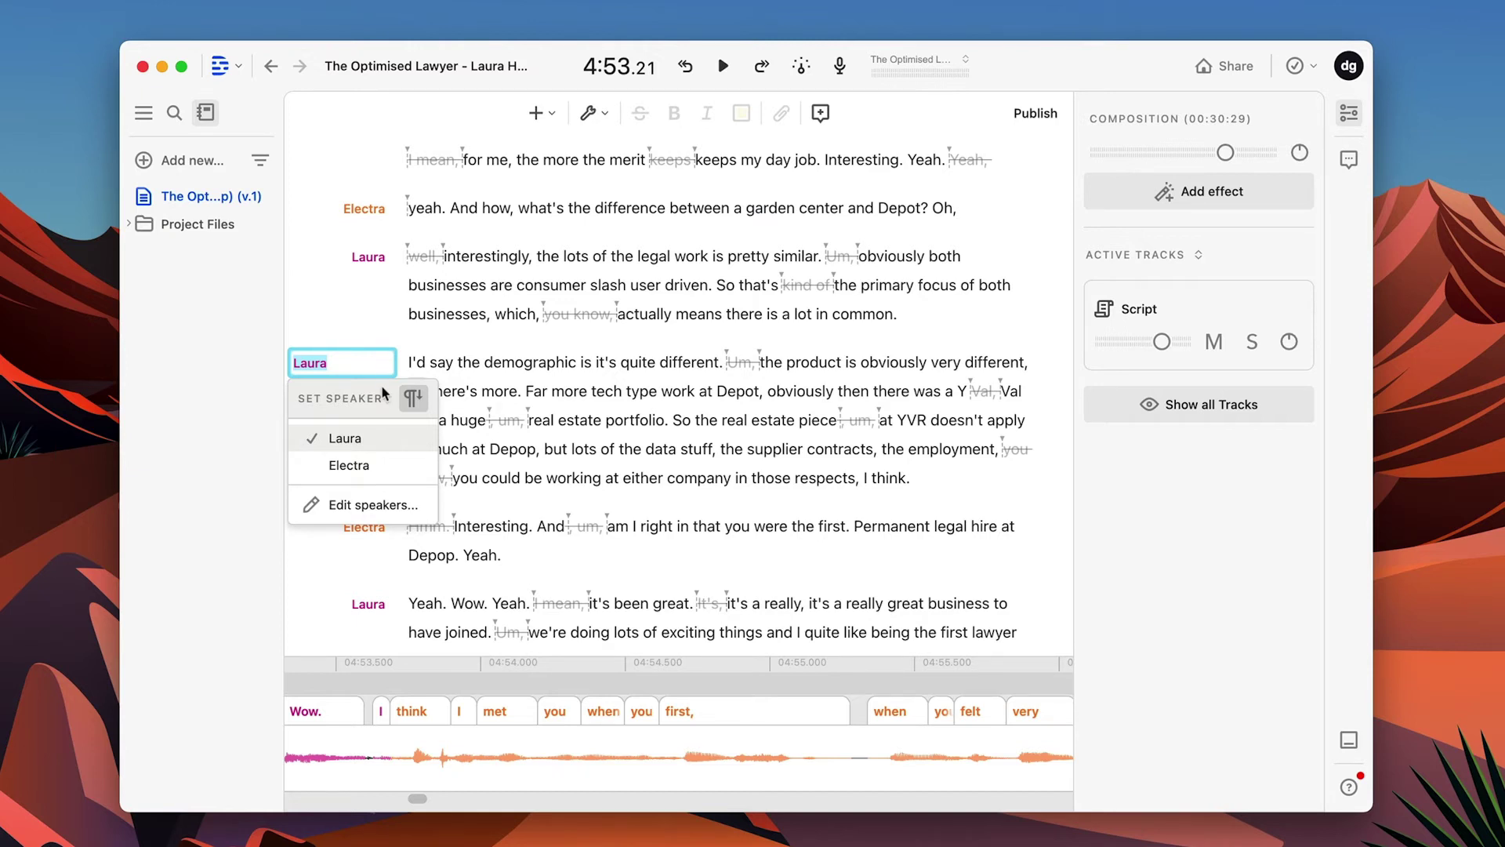
click(345, 504)
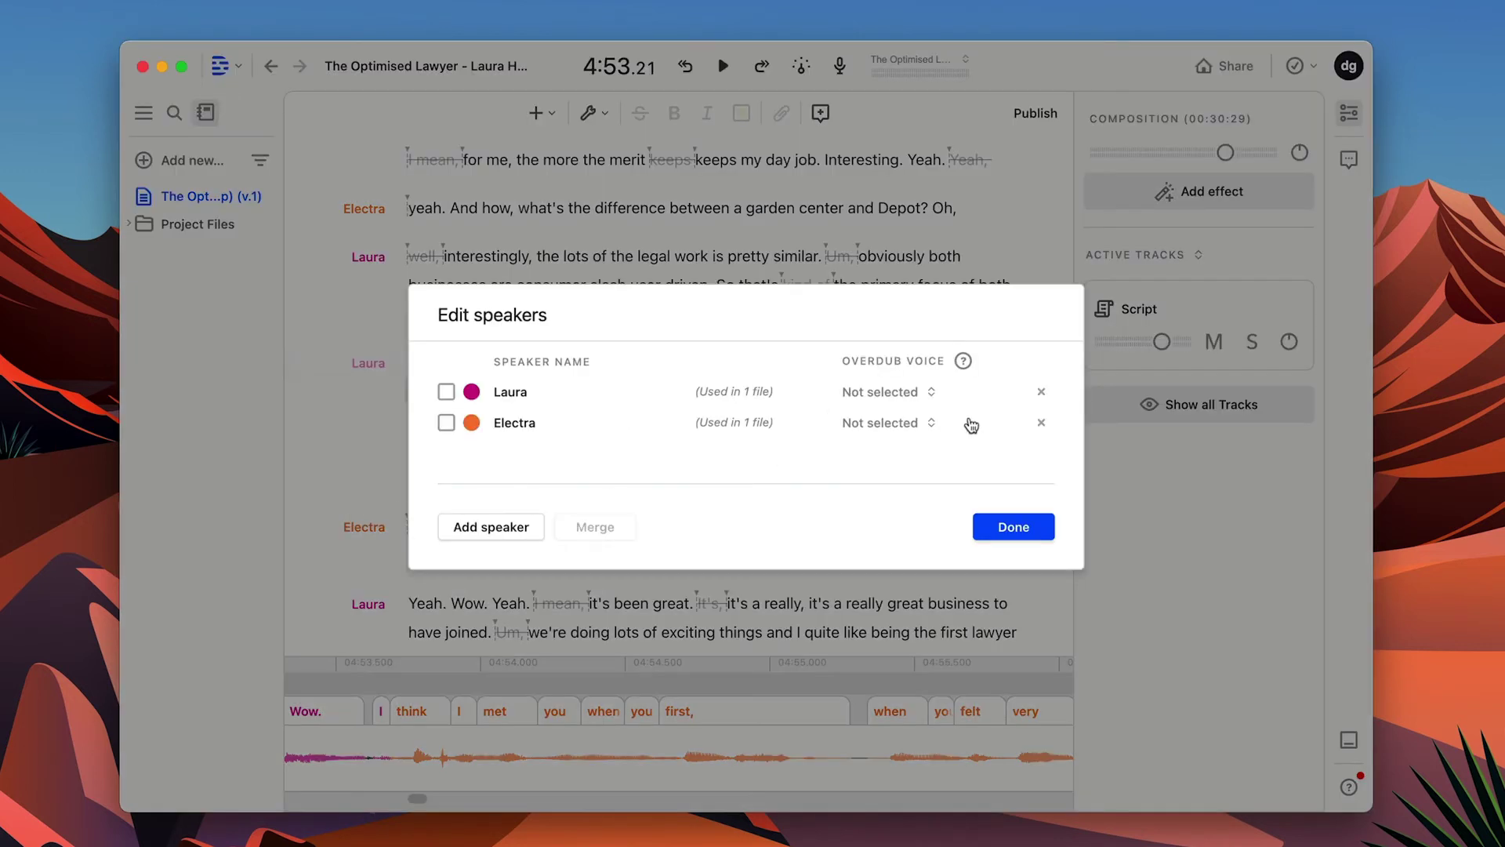
click(943, 394)
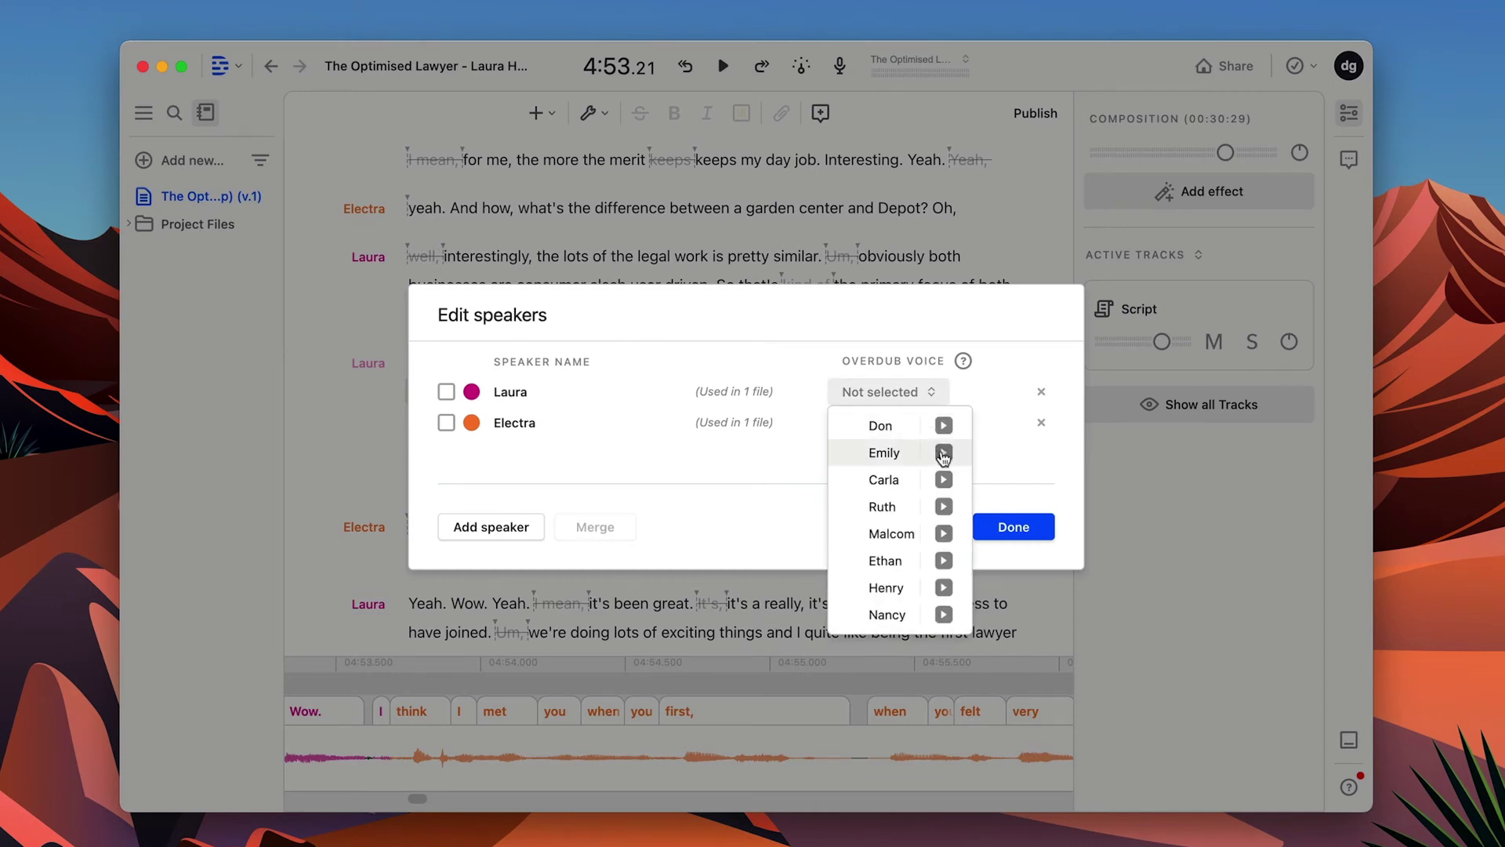
click(944, 454)
click(945, 507)
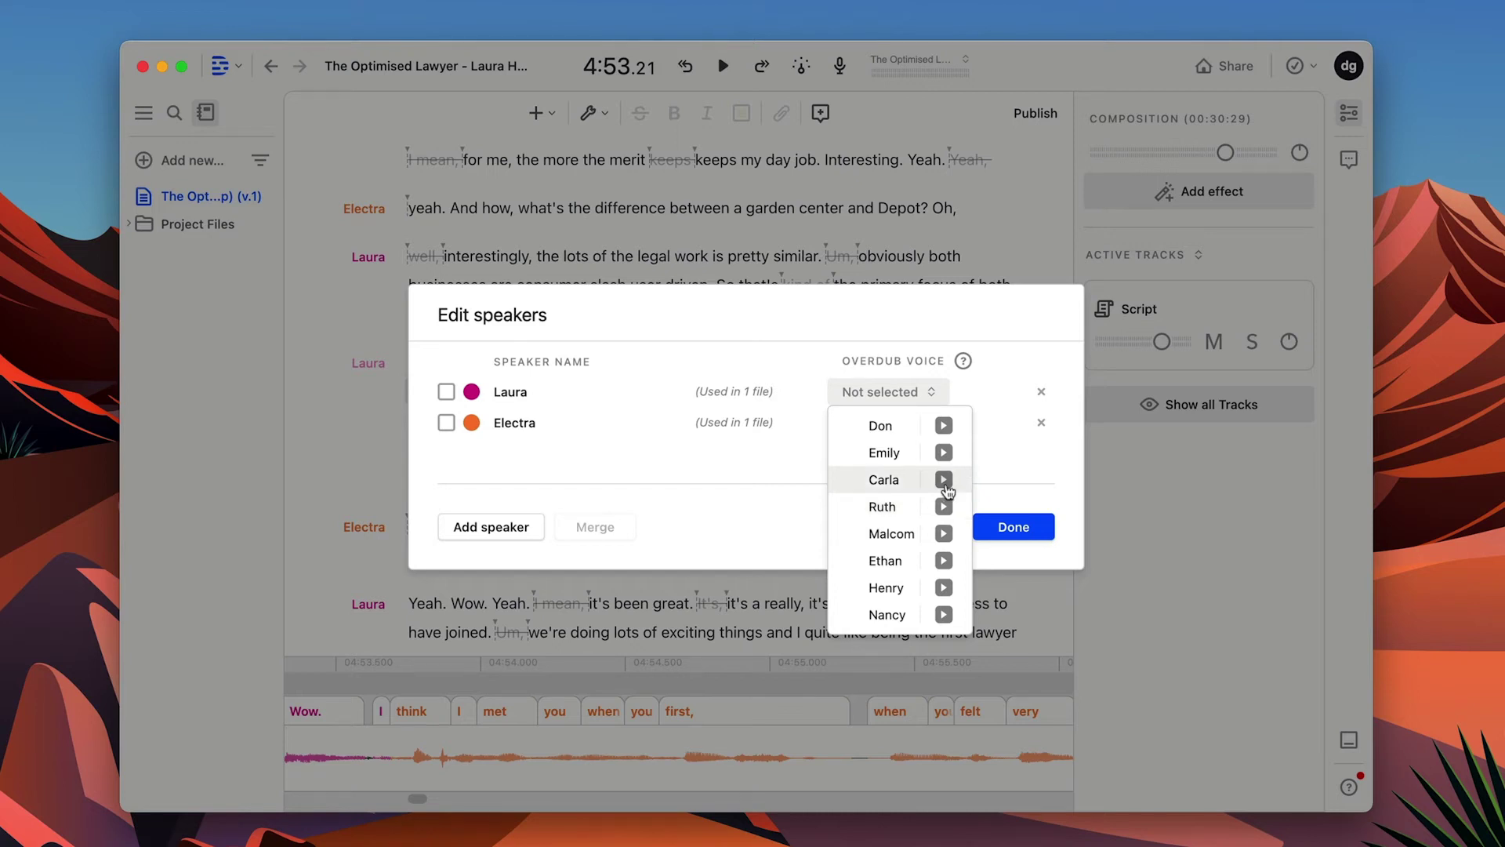
click(945, 480)
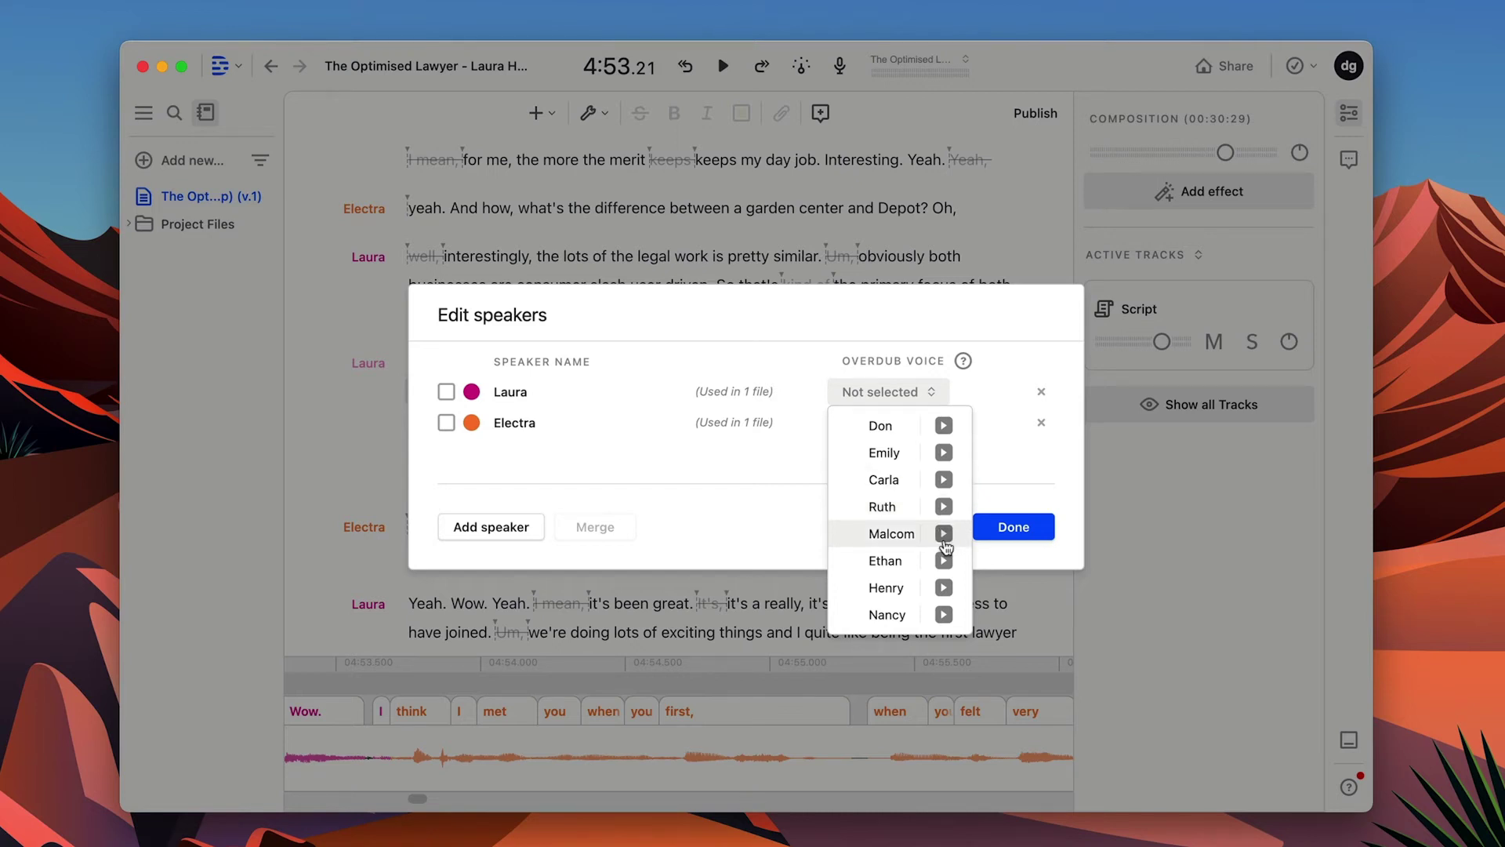
click(942, 617)
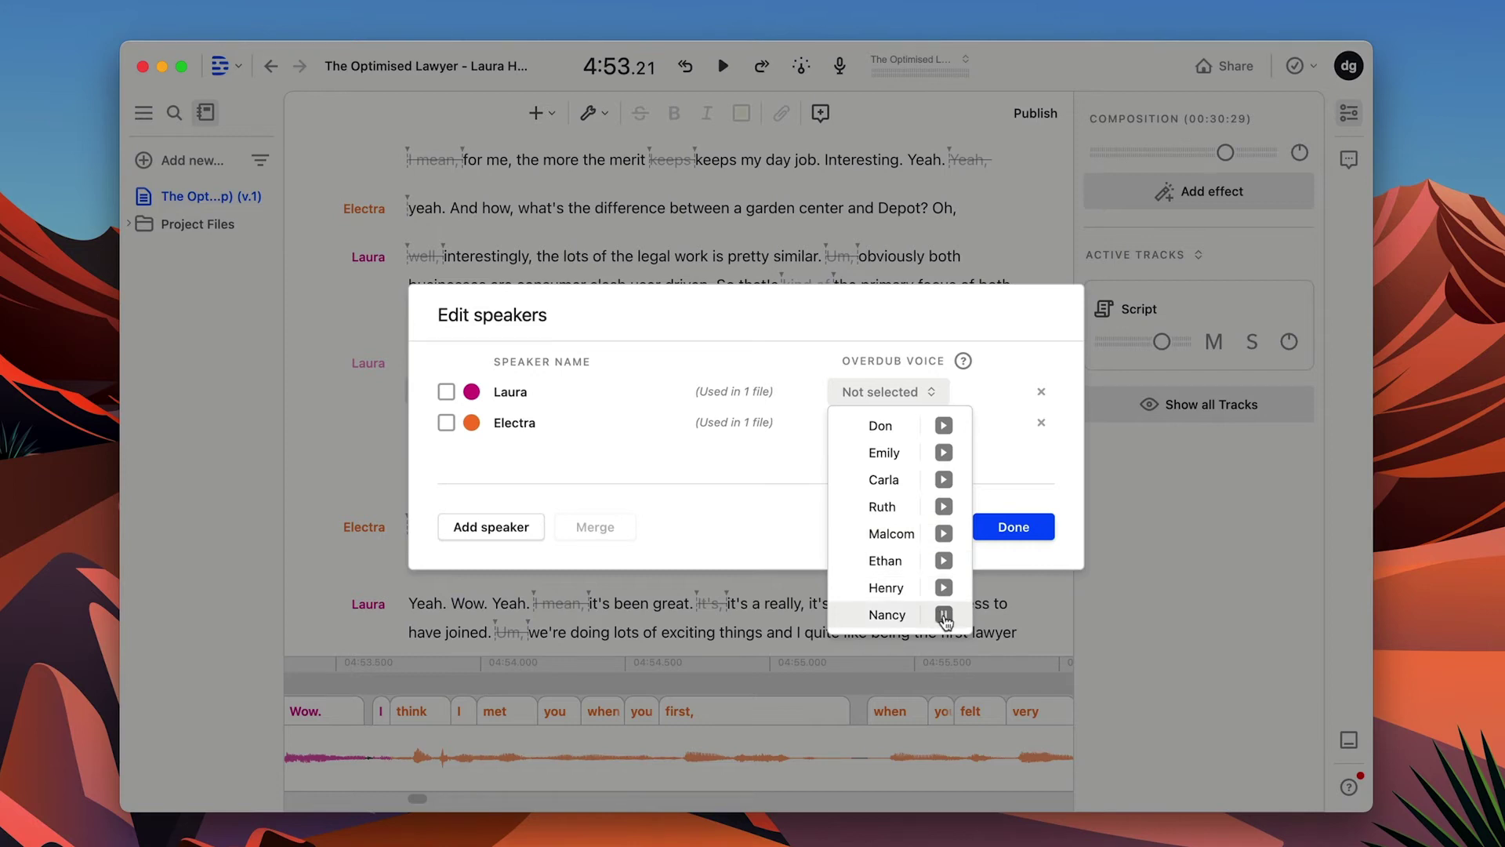
click(929, 615)
Assign the Ruth Overdub voice to the host speaker and confirm the speaker settings
mouse_move(962, 364)
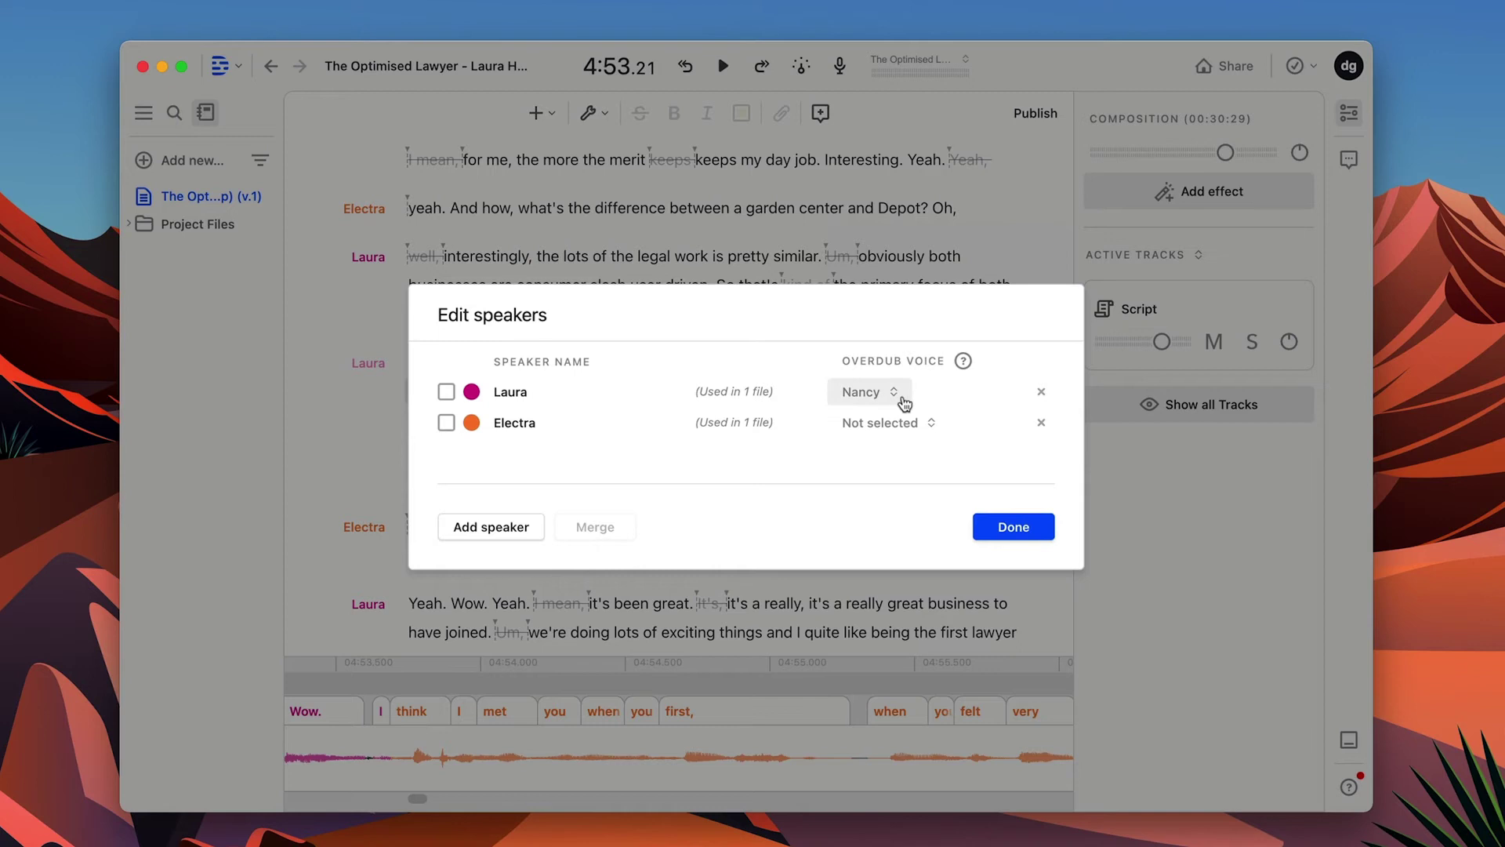
click(914, 433)
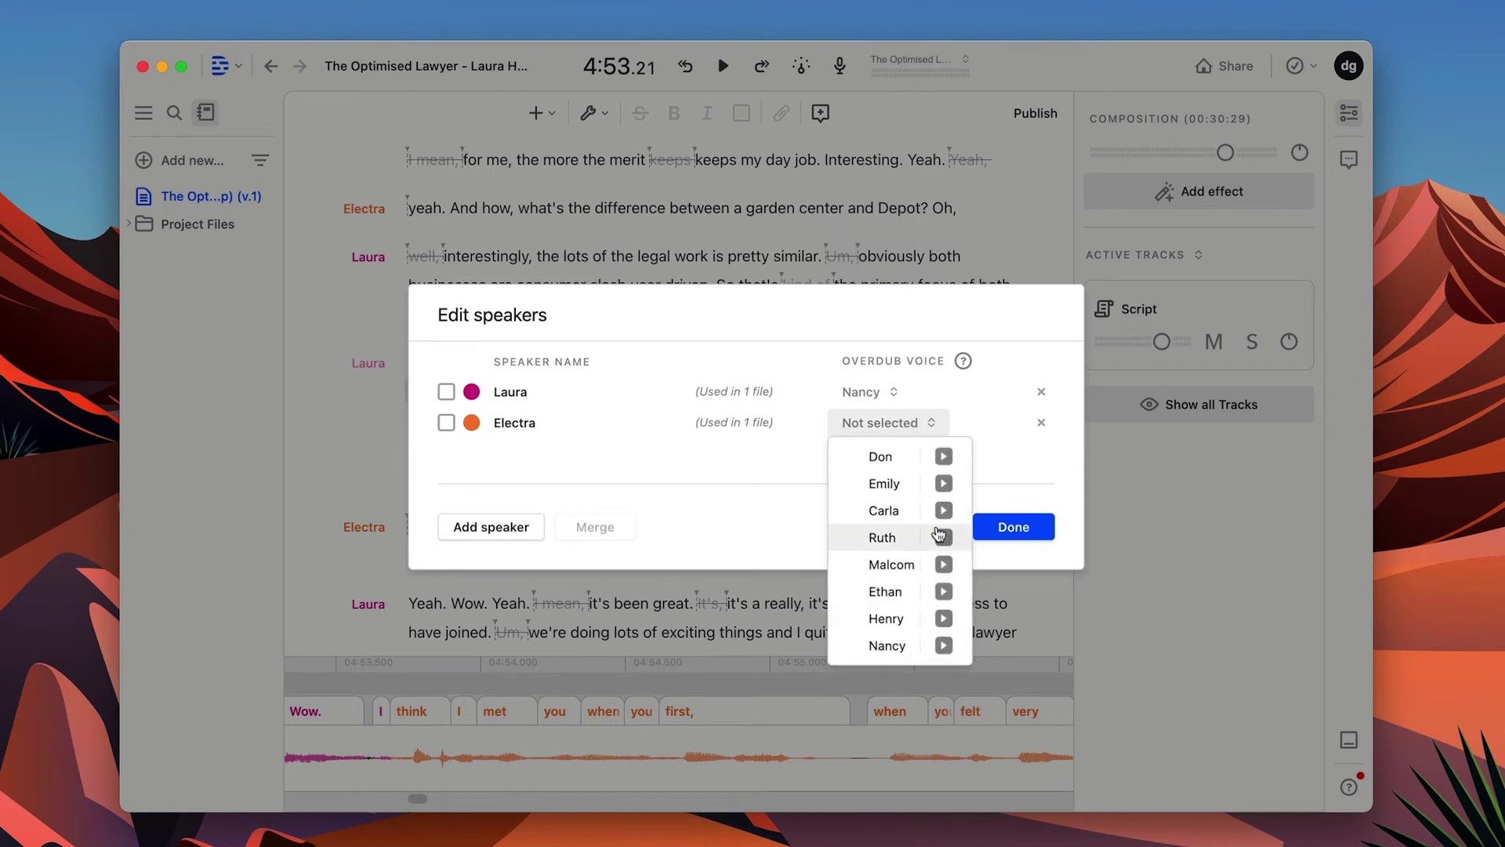
click(902, 537)
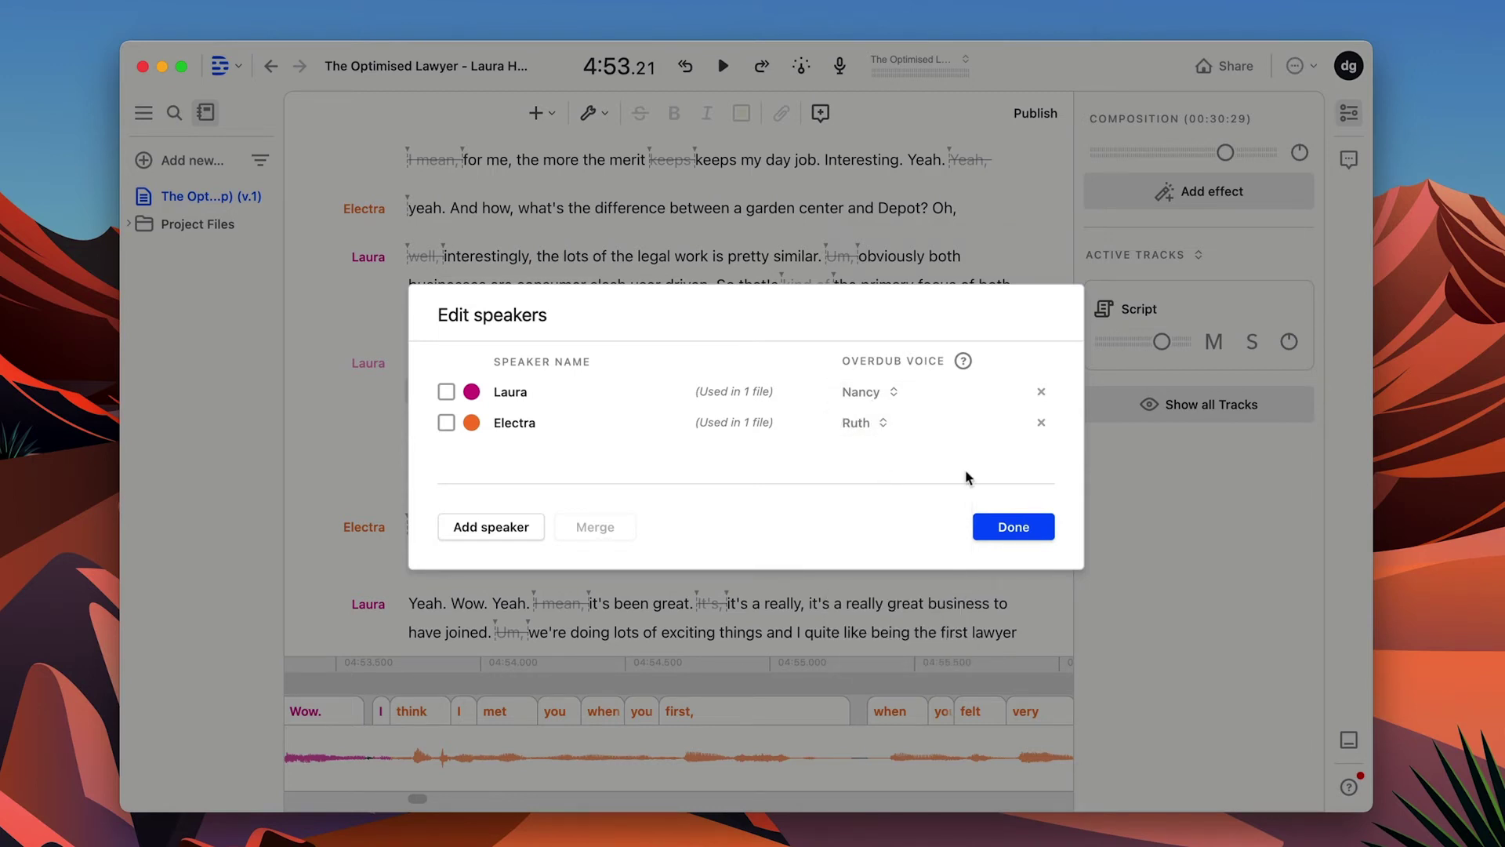
click(1015, 527)
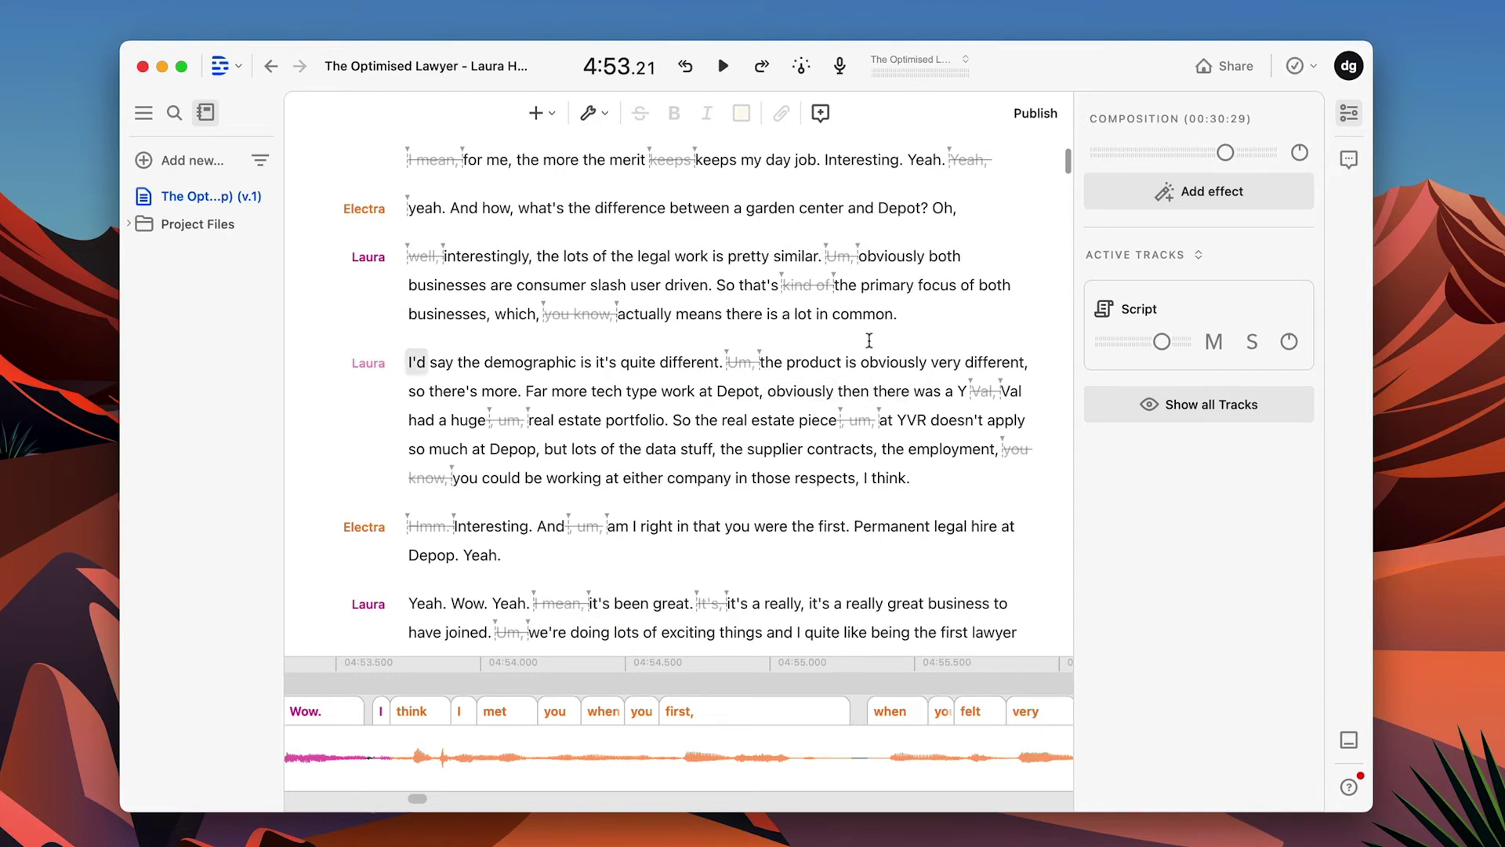
Replace "common." with Overdub-generated "common with other people." in the guest's line
click(918, 315)
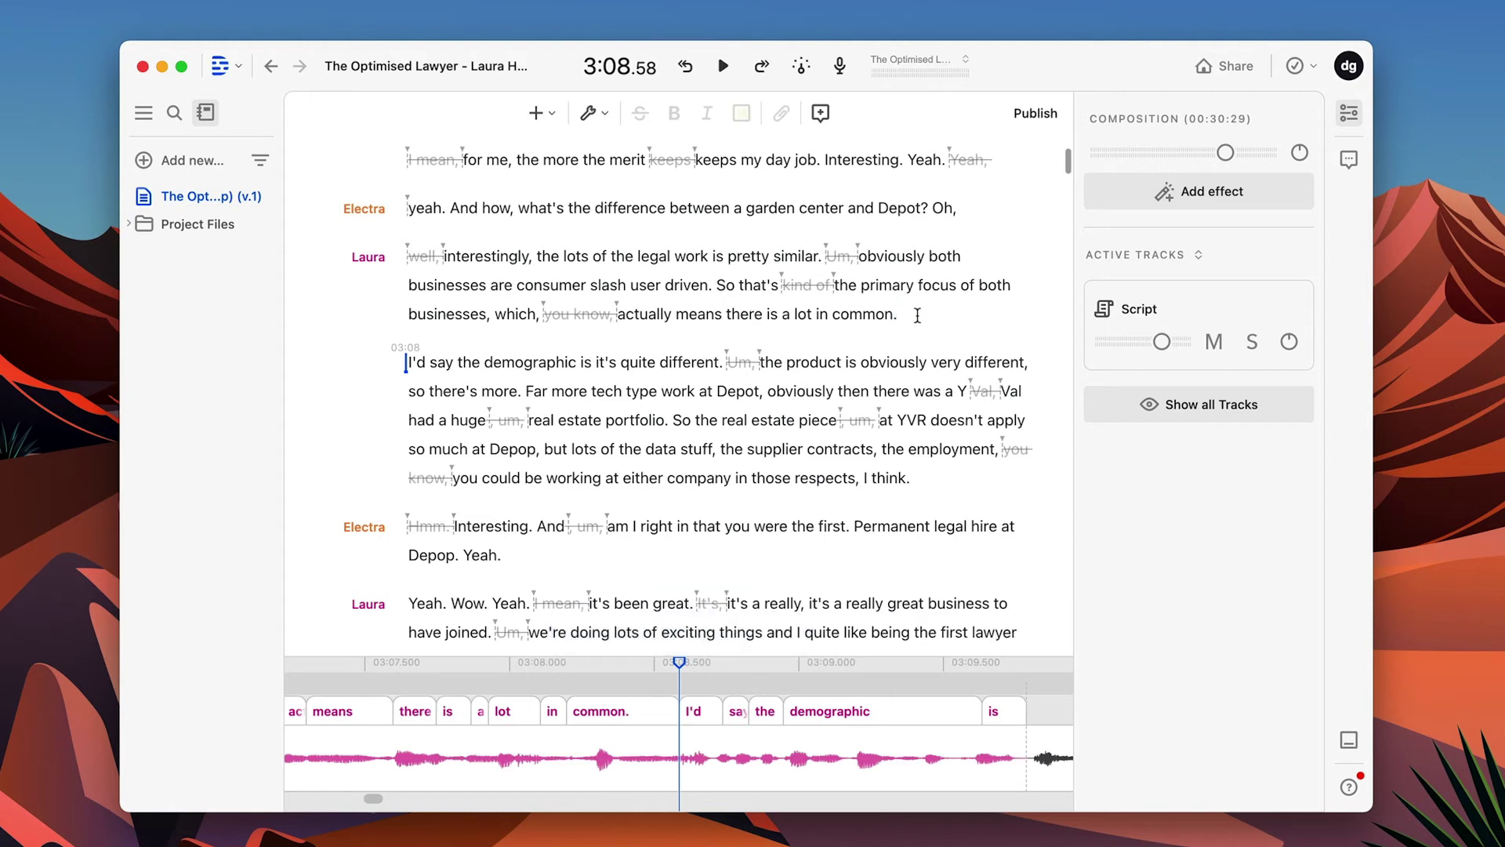
right_click(917, 315)
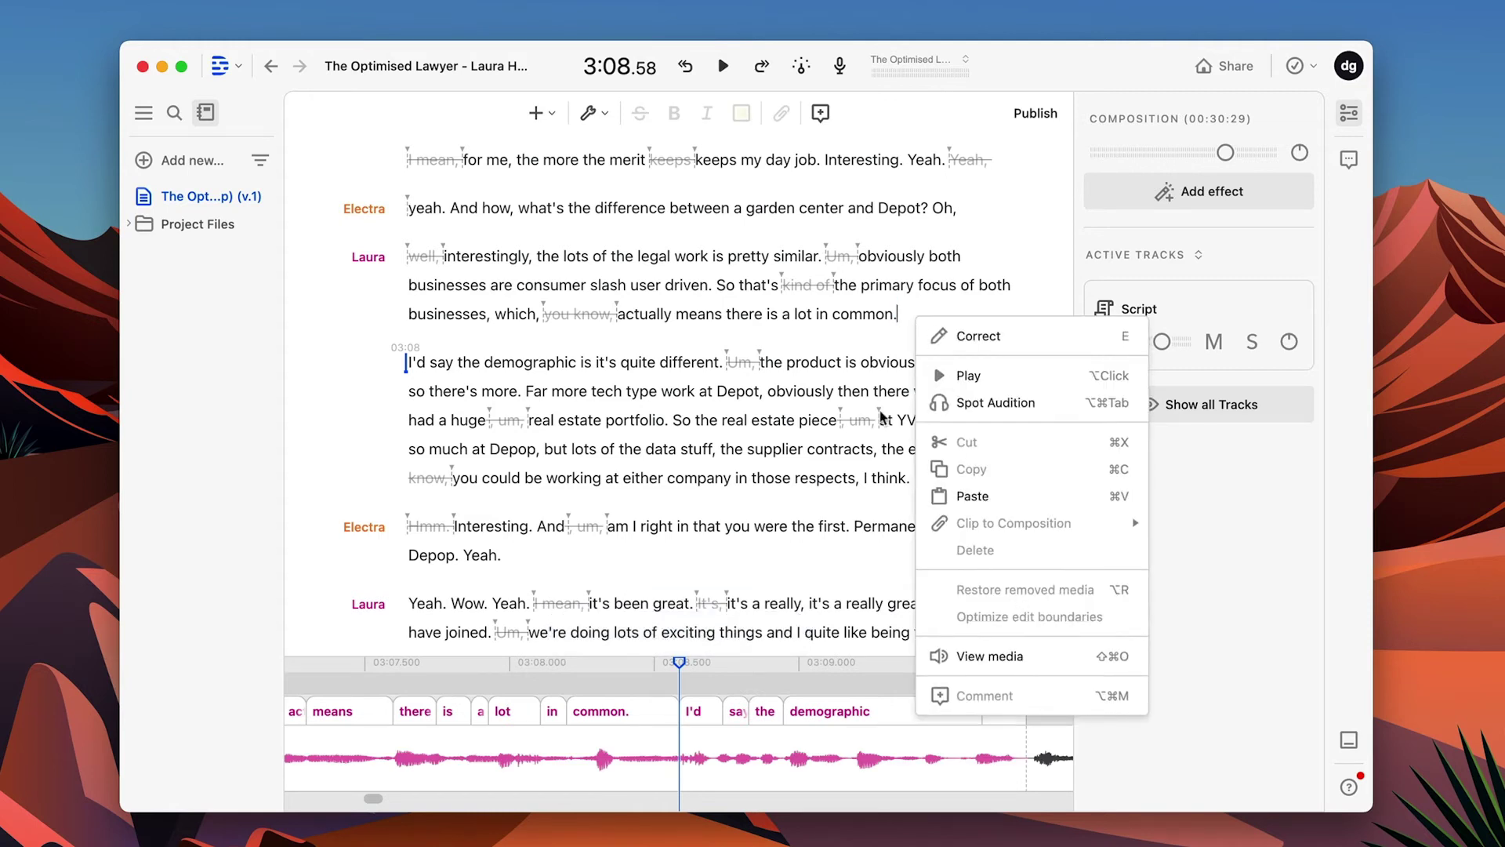
key(Escape)
double_click(853, 314)
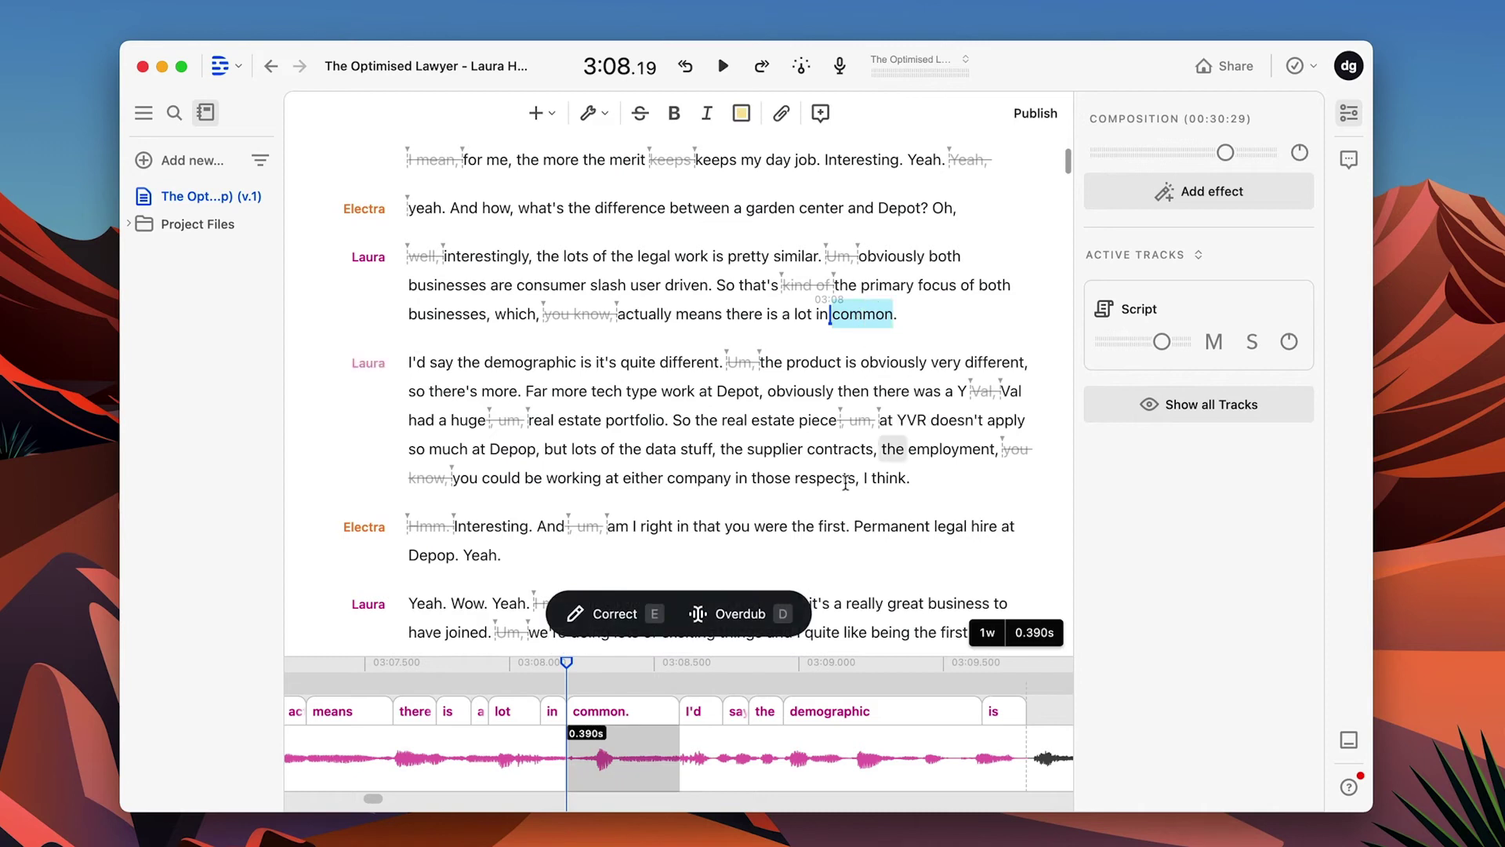
click(749, 613)
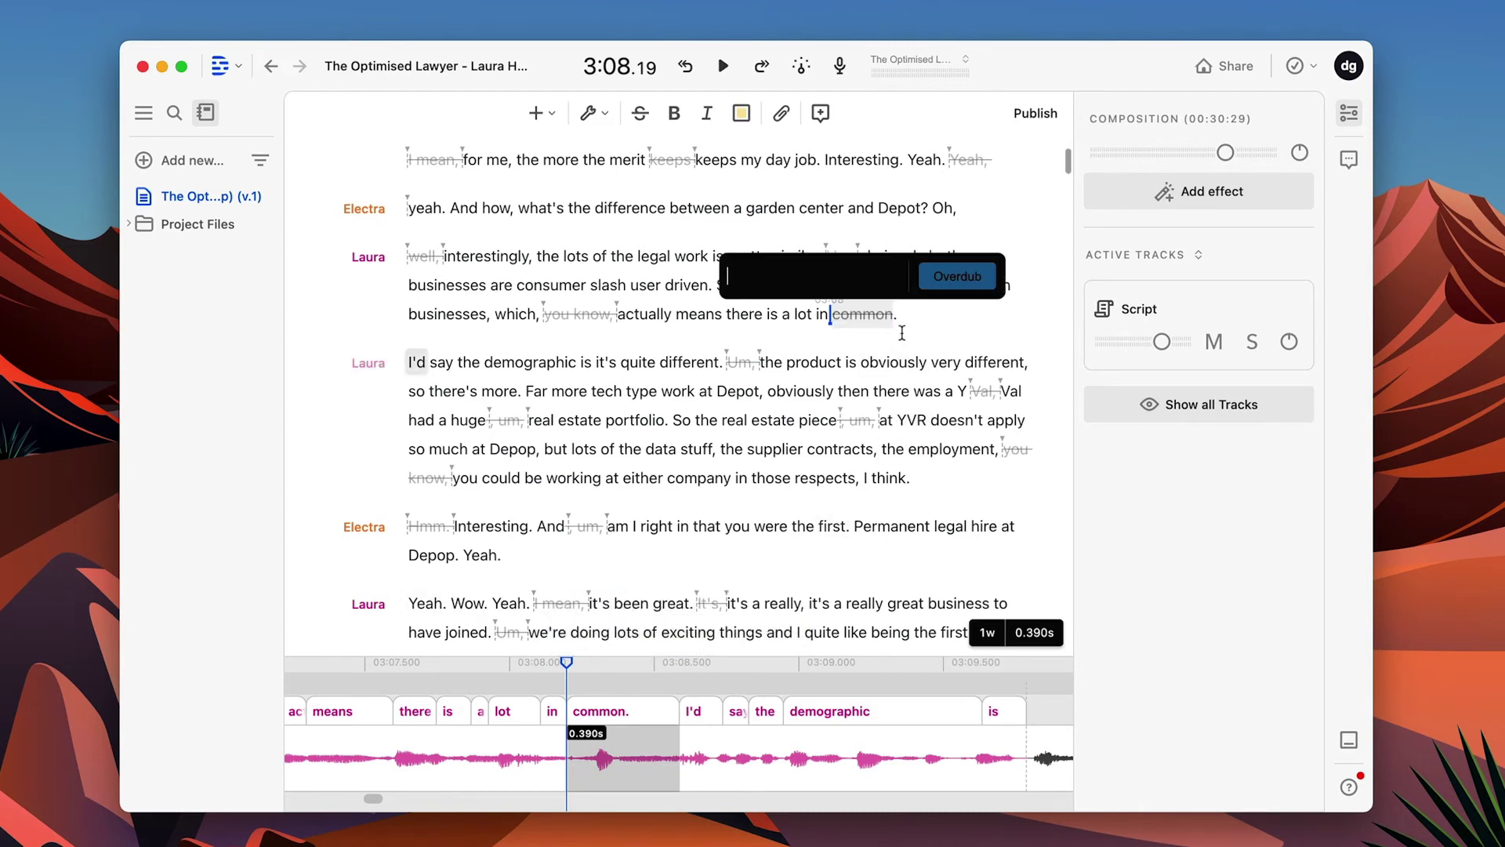
text(co)
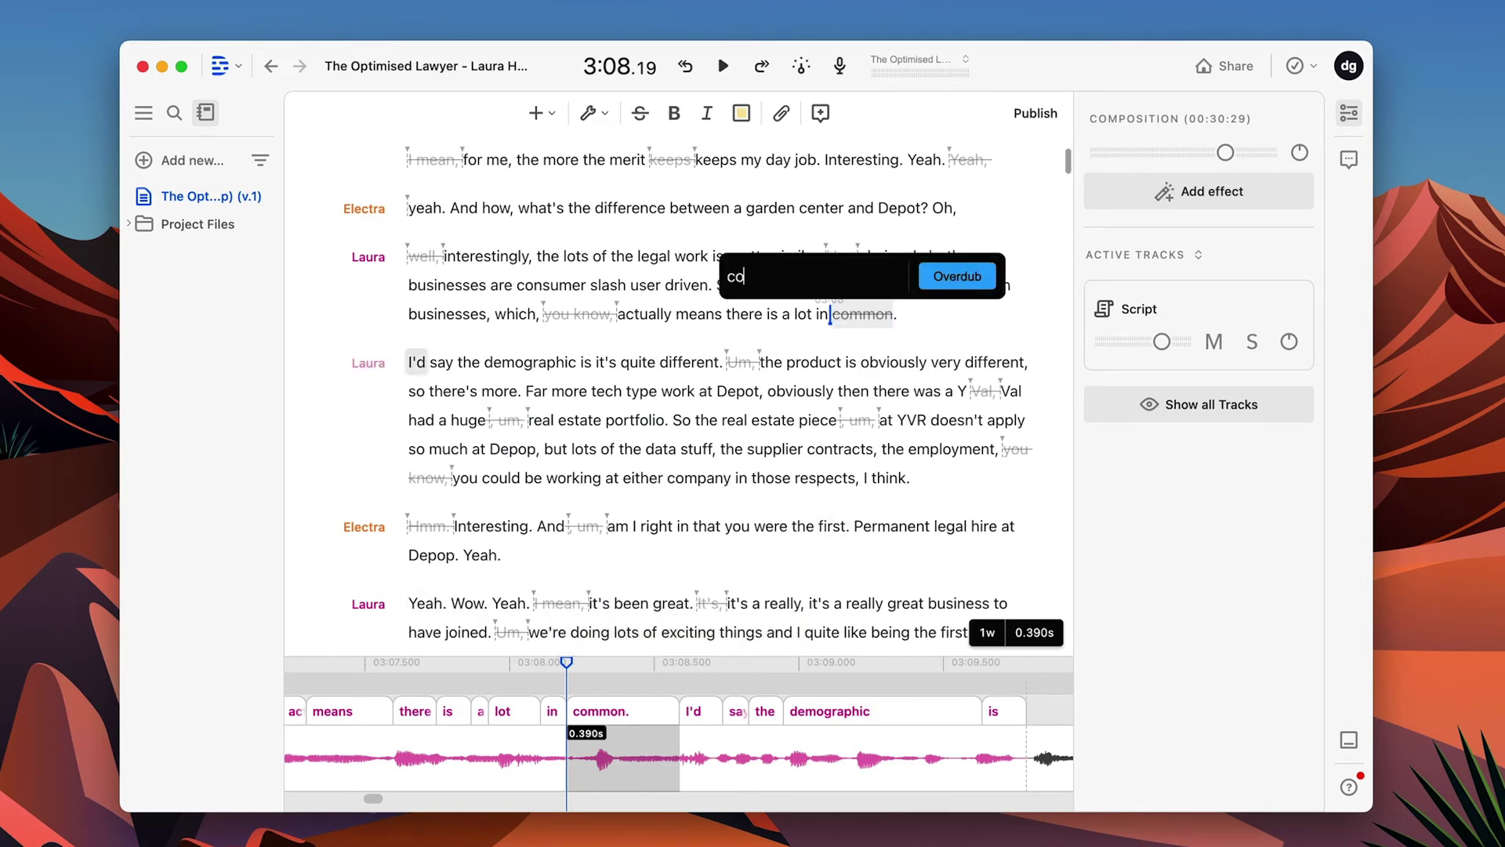
text(mmon with other people.)
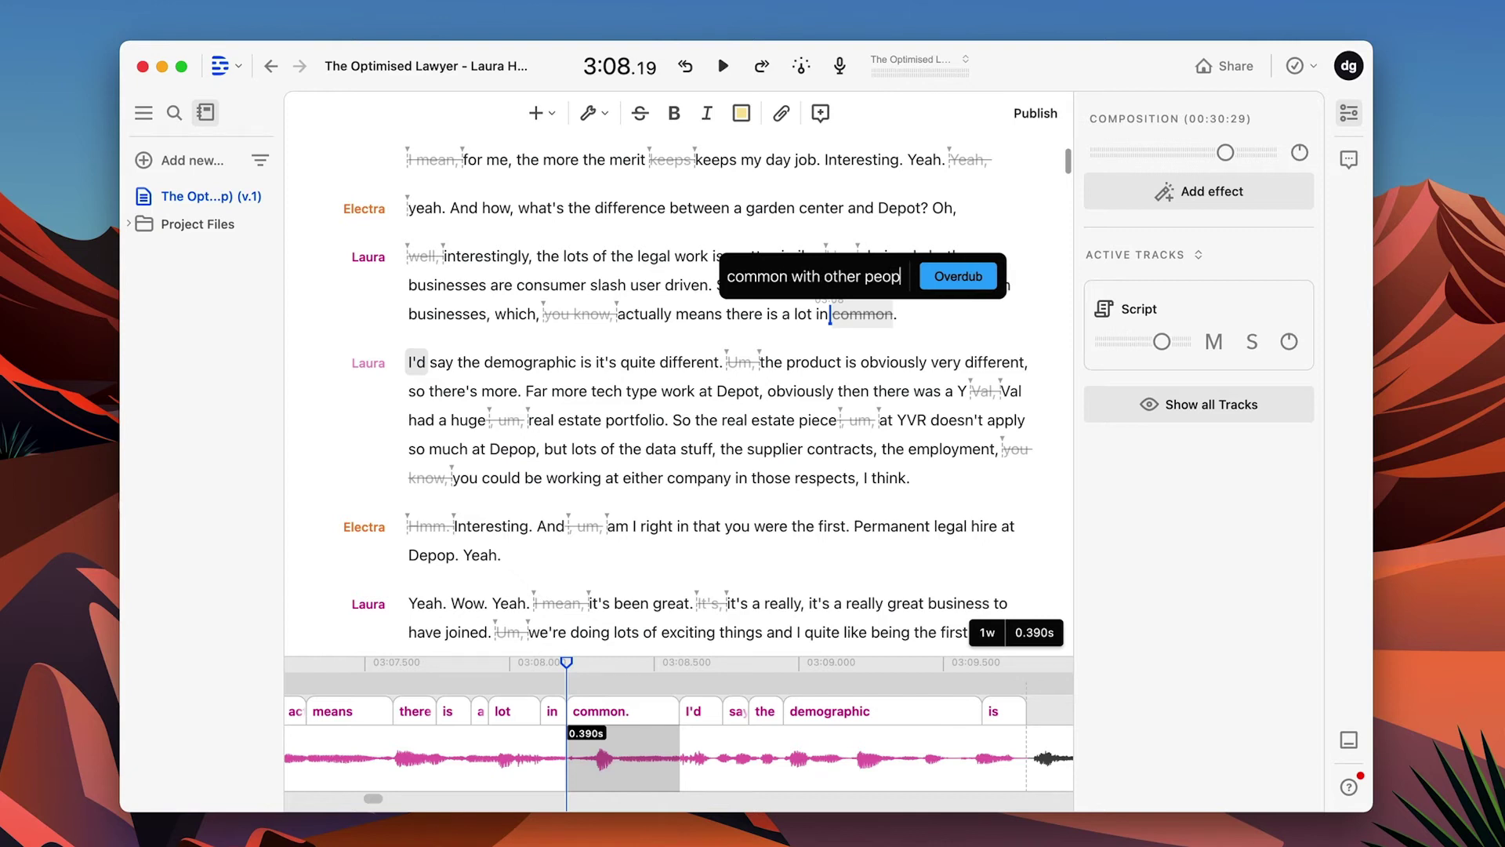
key(Return)
click(719, 305)
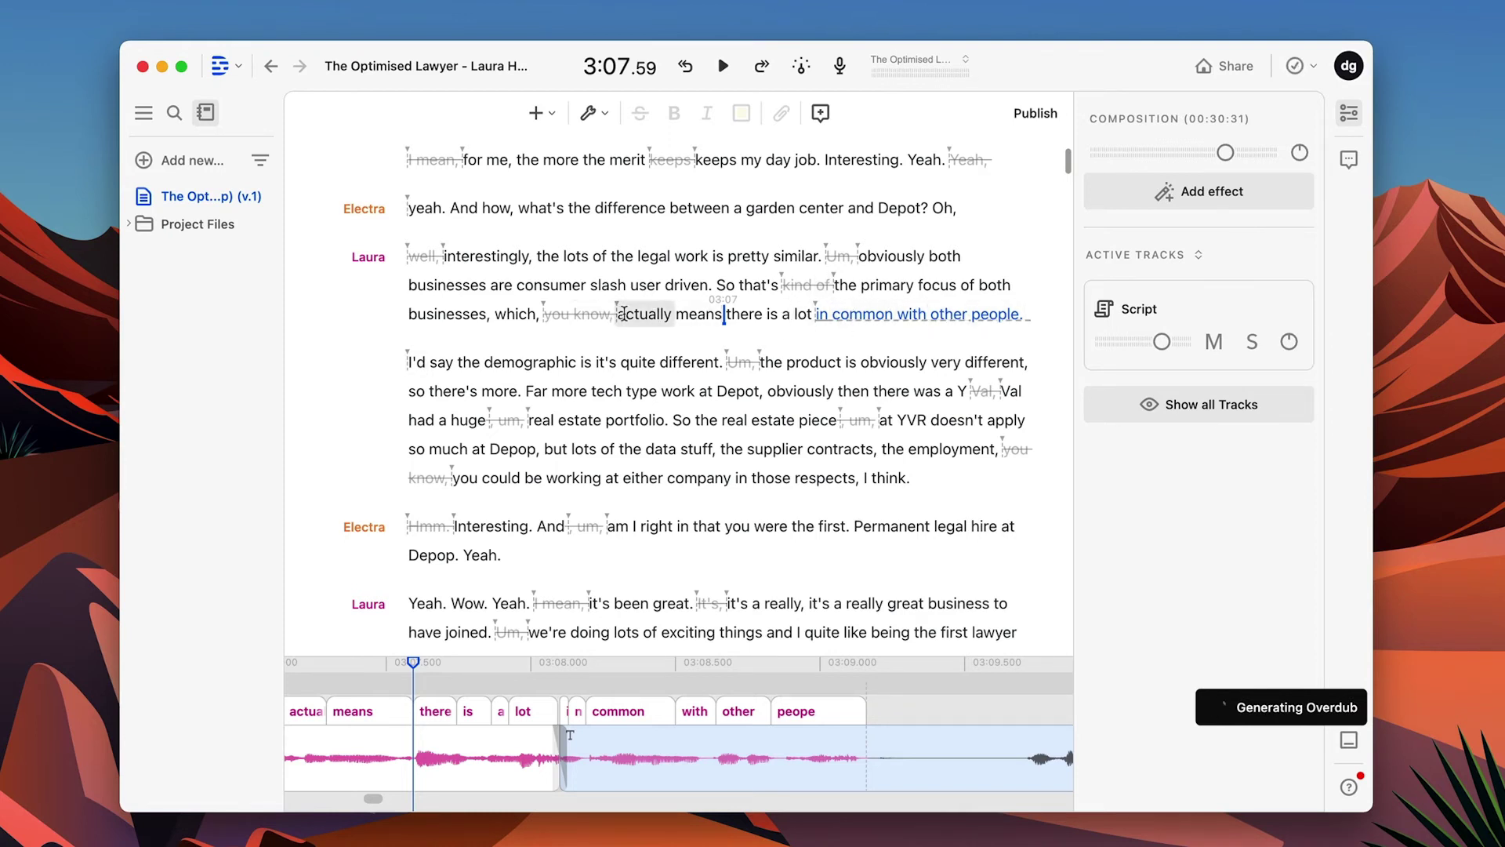
click(616, 313)
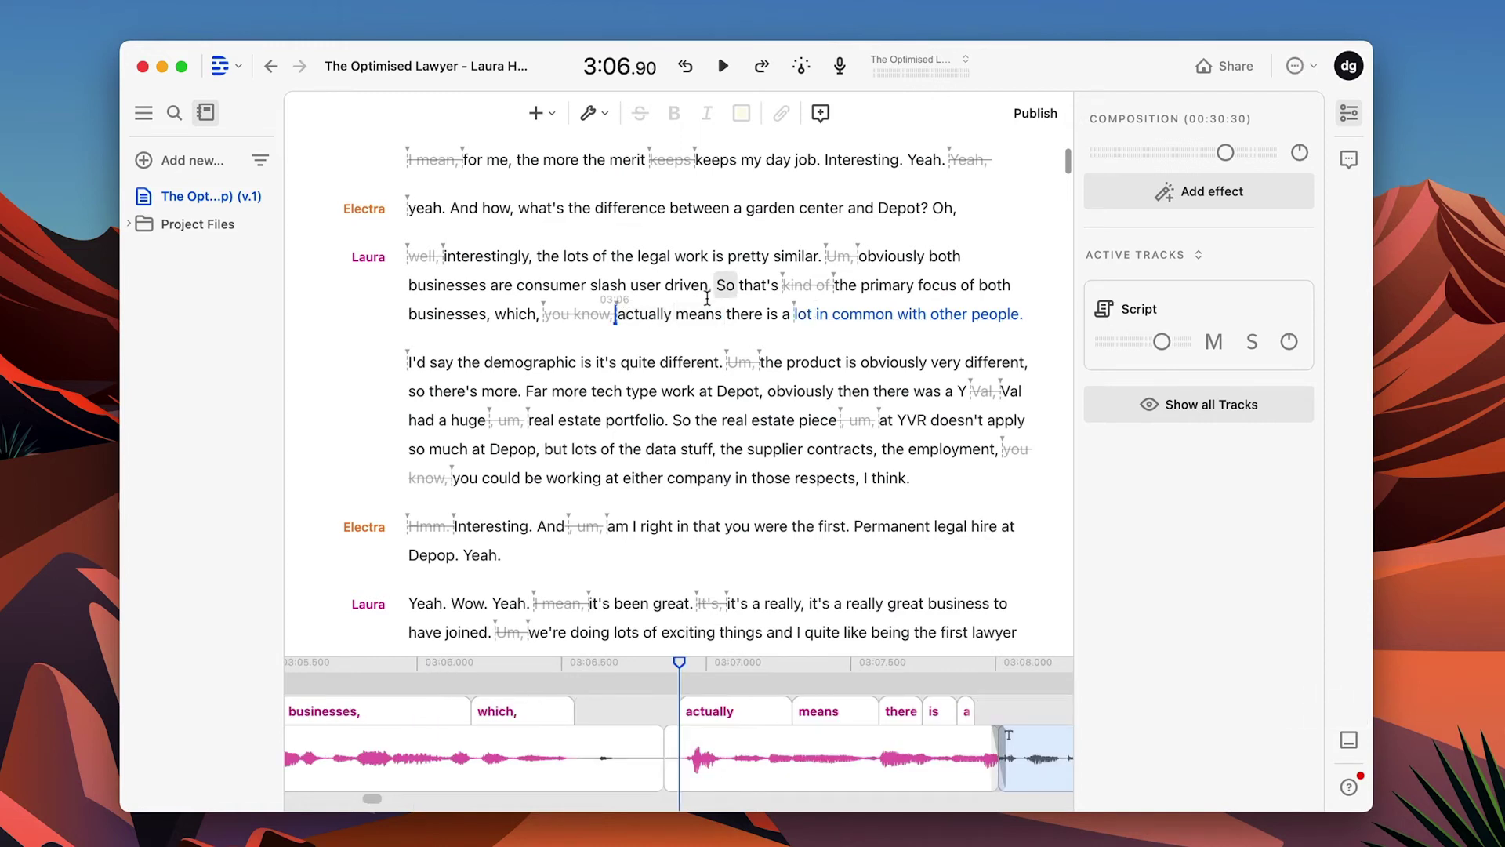
key(space)
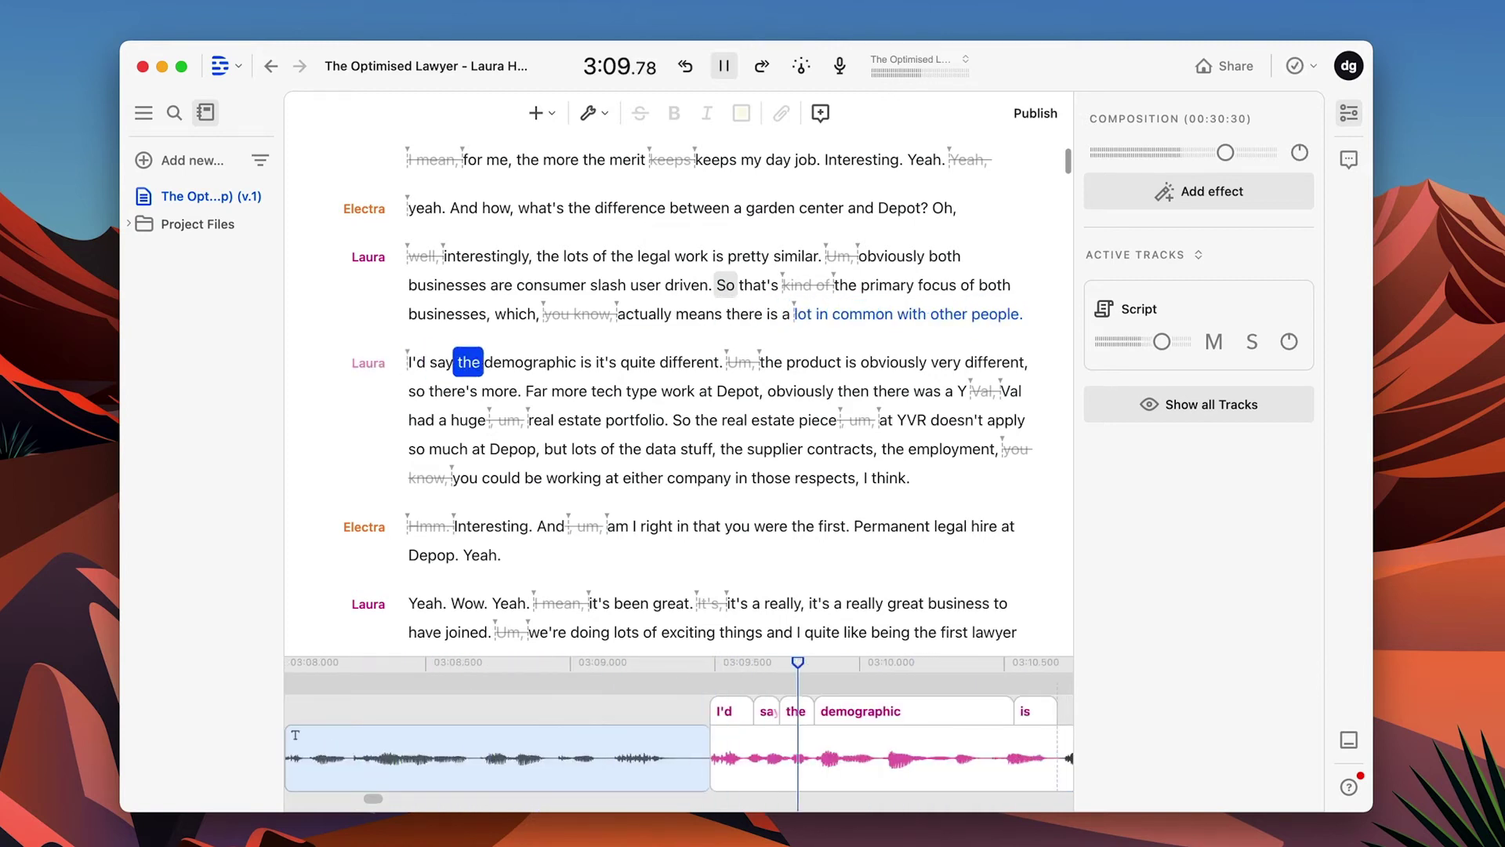
key(space)
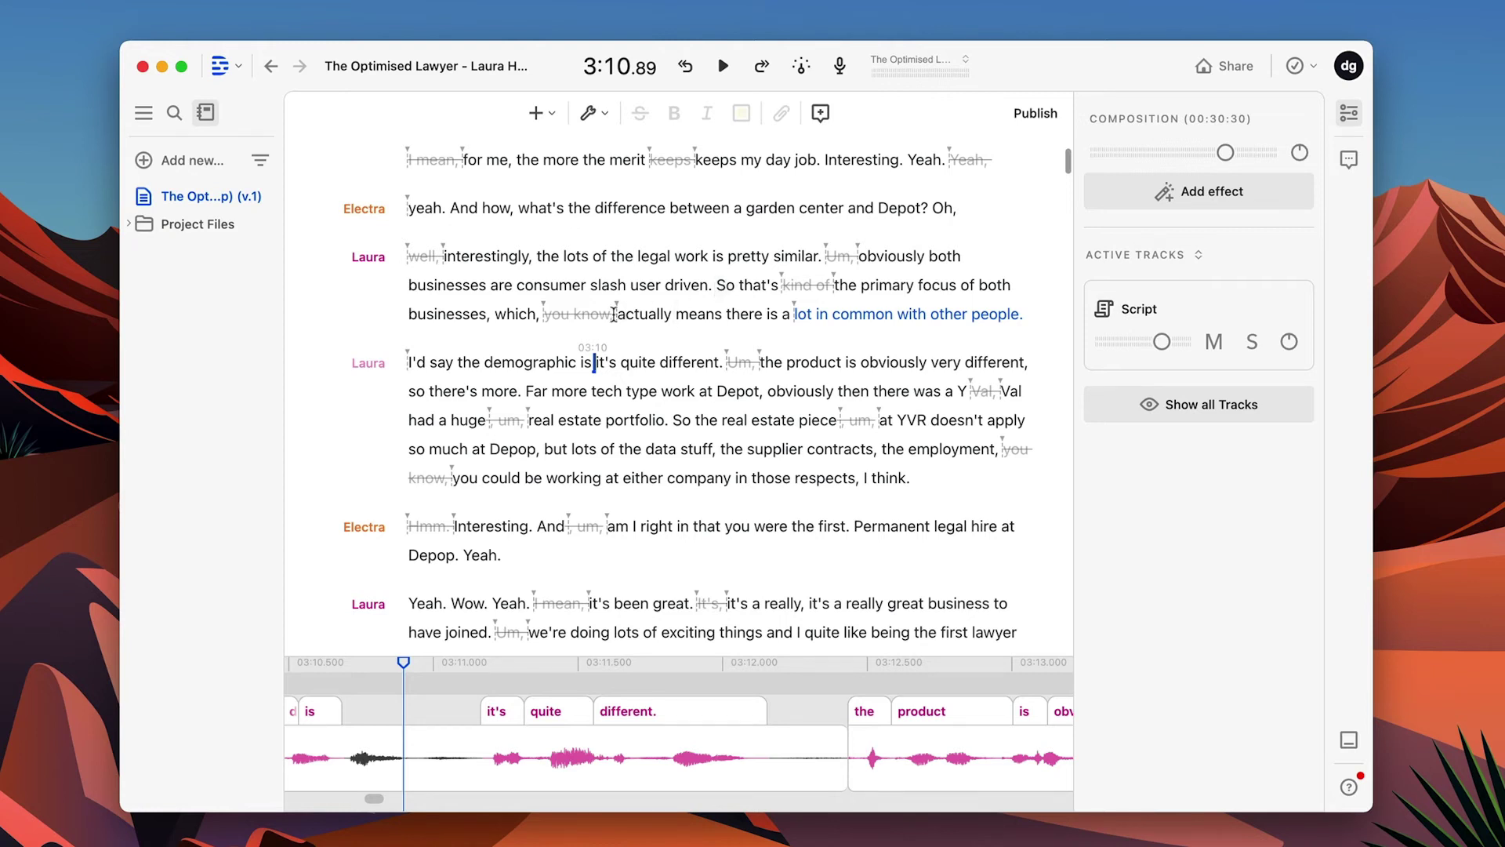
click(614, 314)
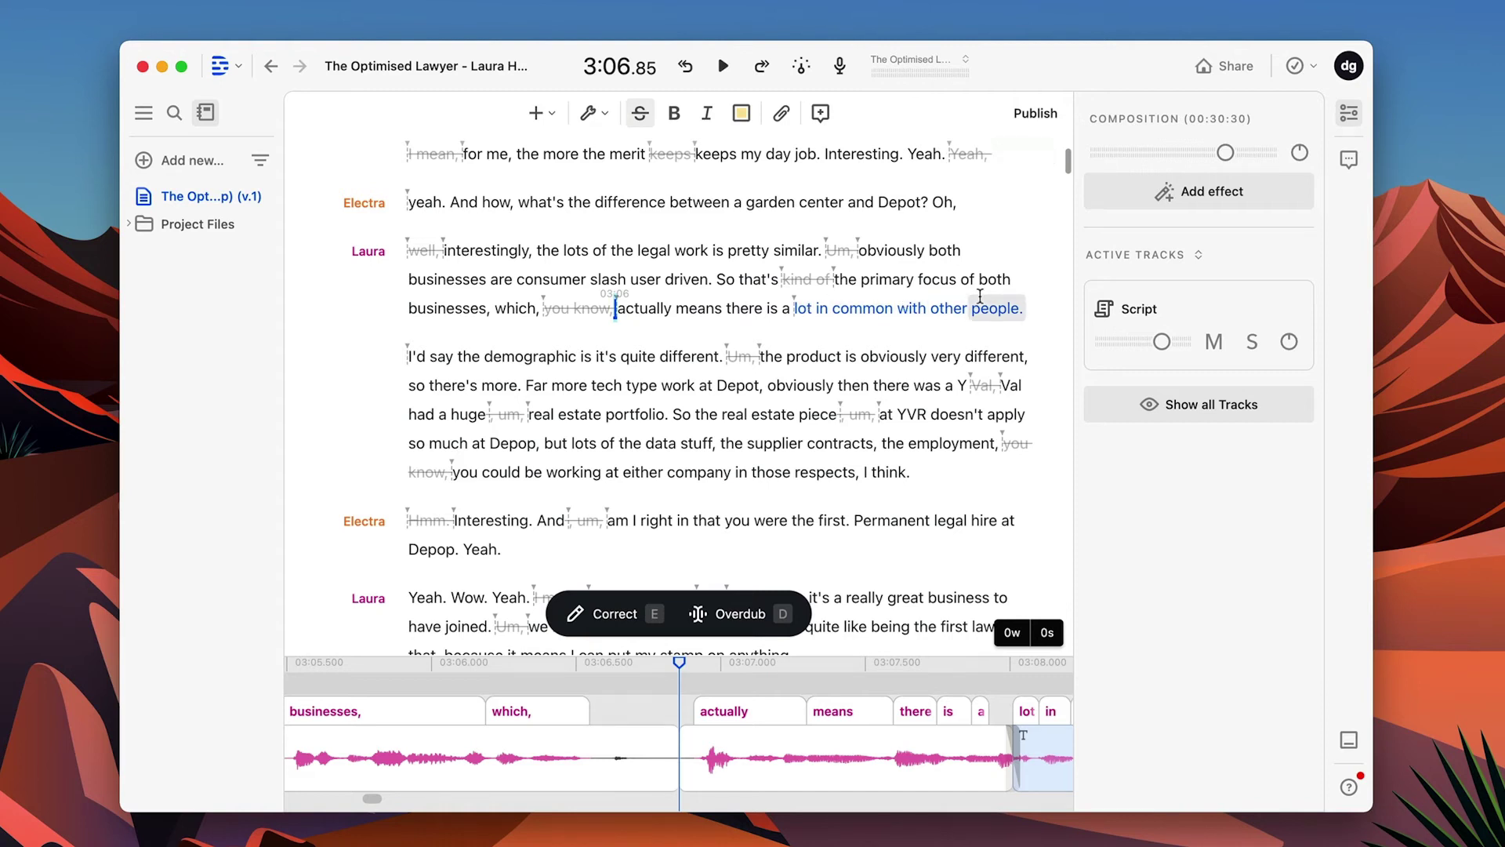
key(space)
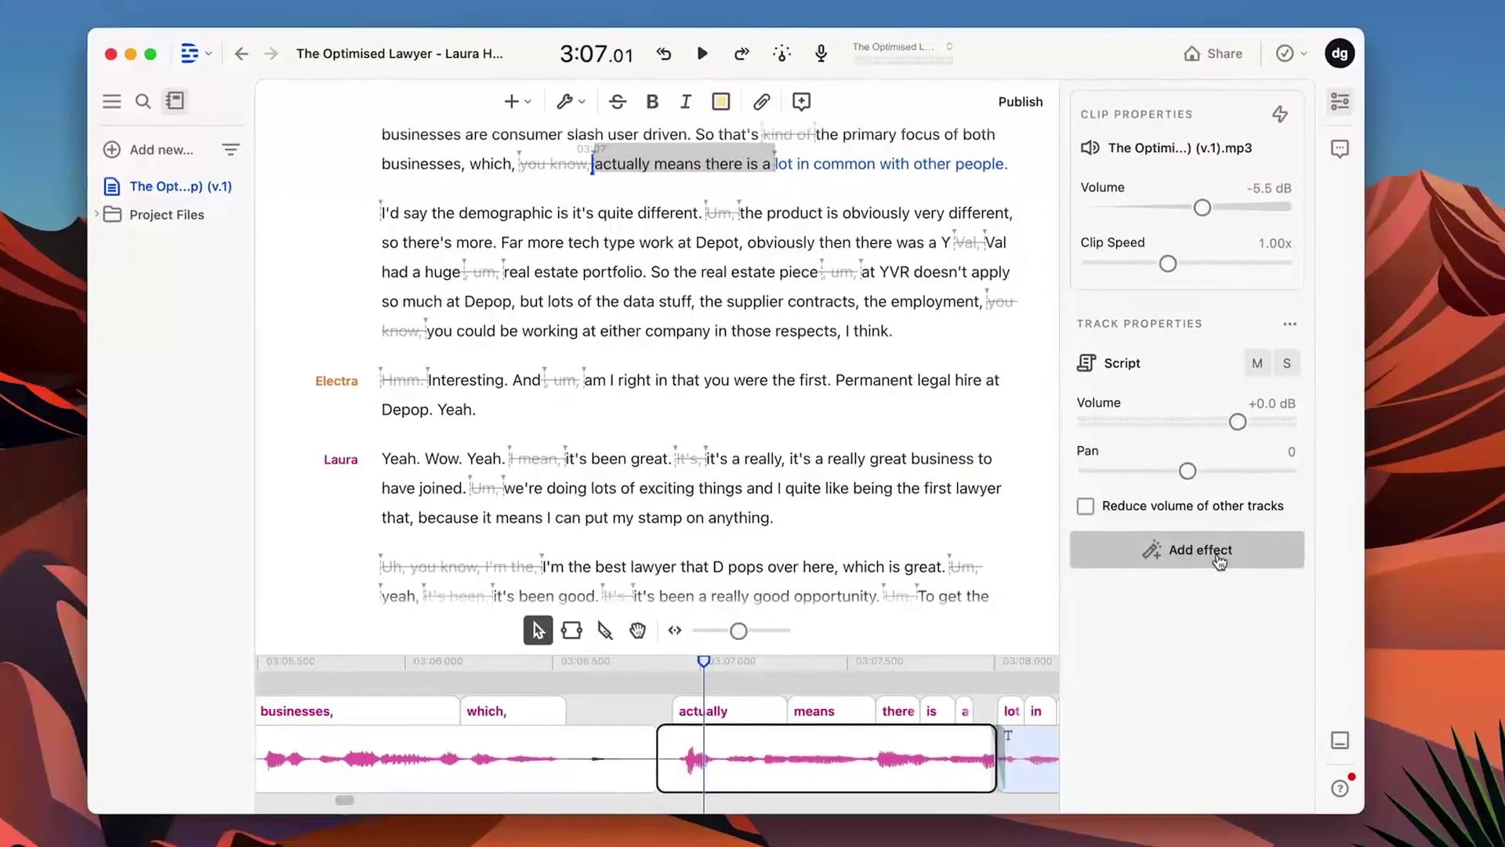
Add a Compressor with the Light Volume Boost preset to all Script track clips
key(super+a)
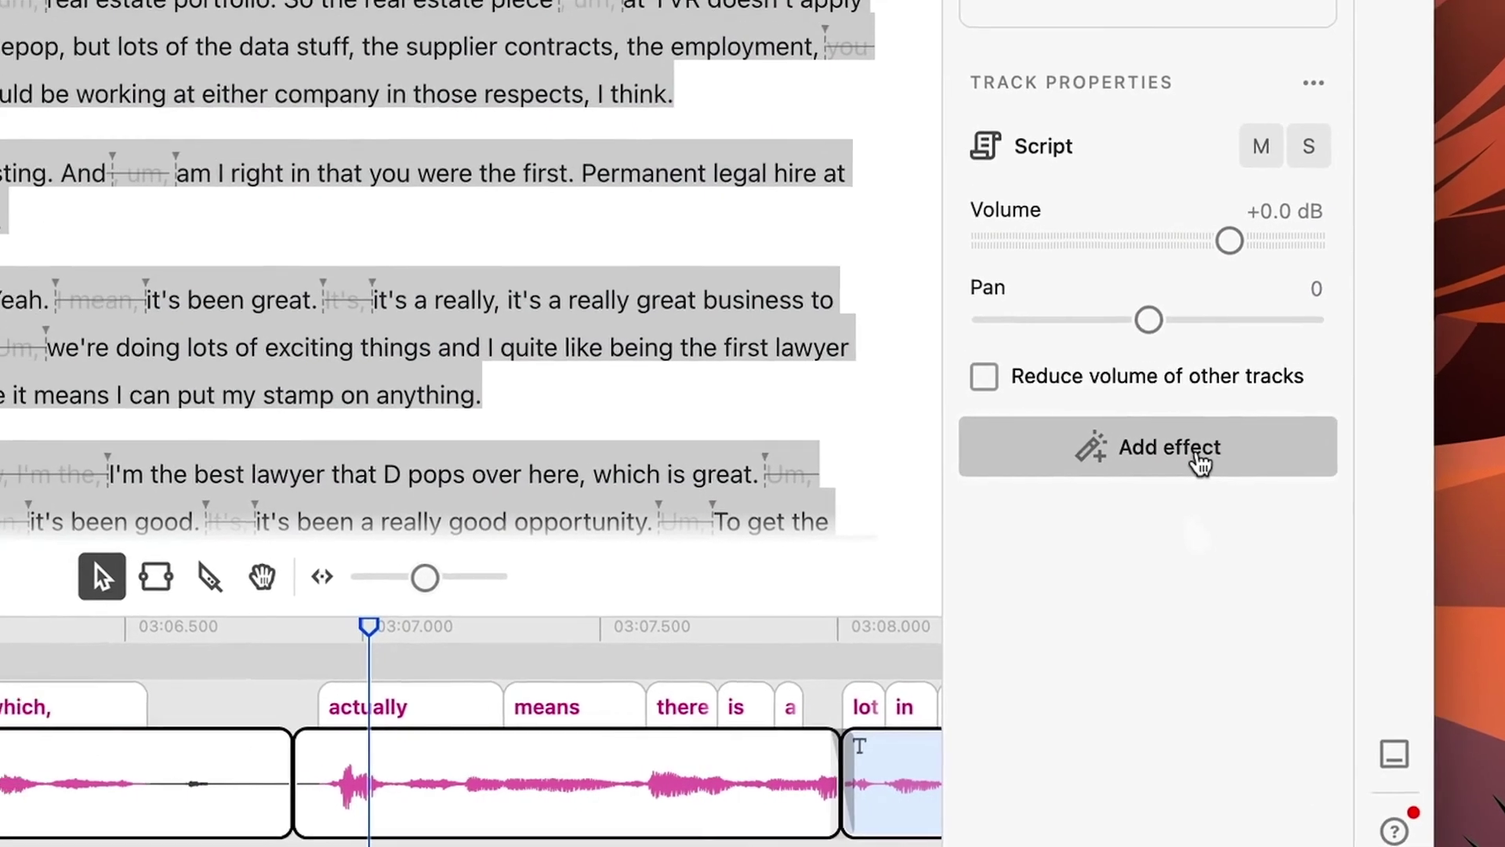
click(1198, 460)
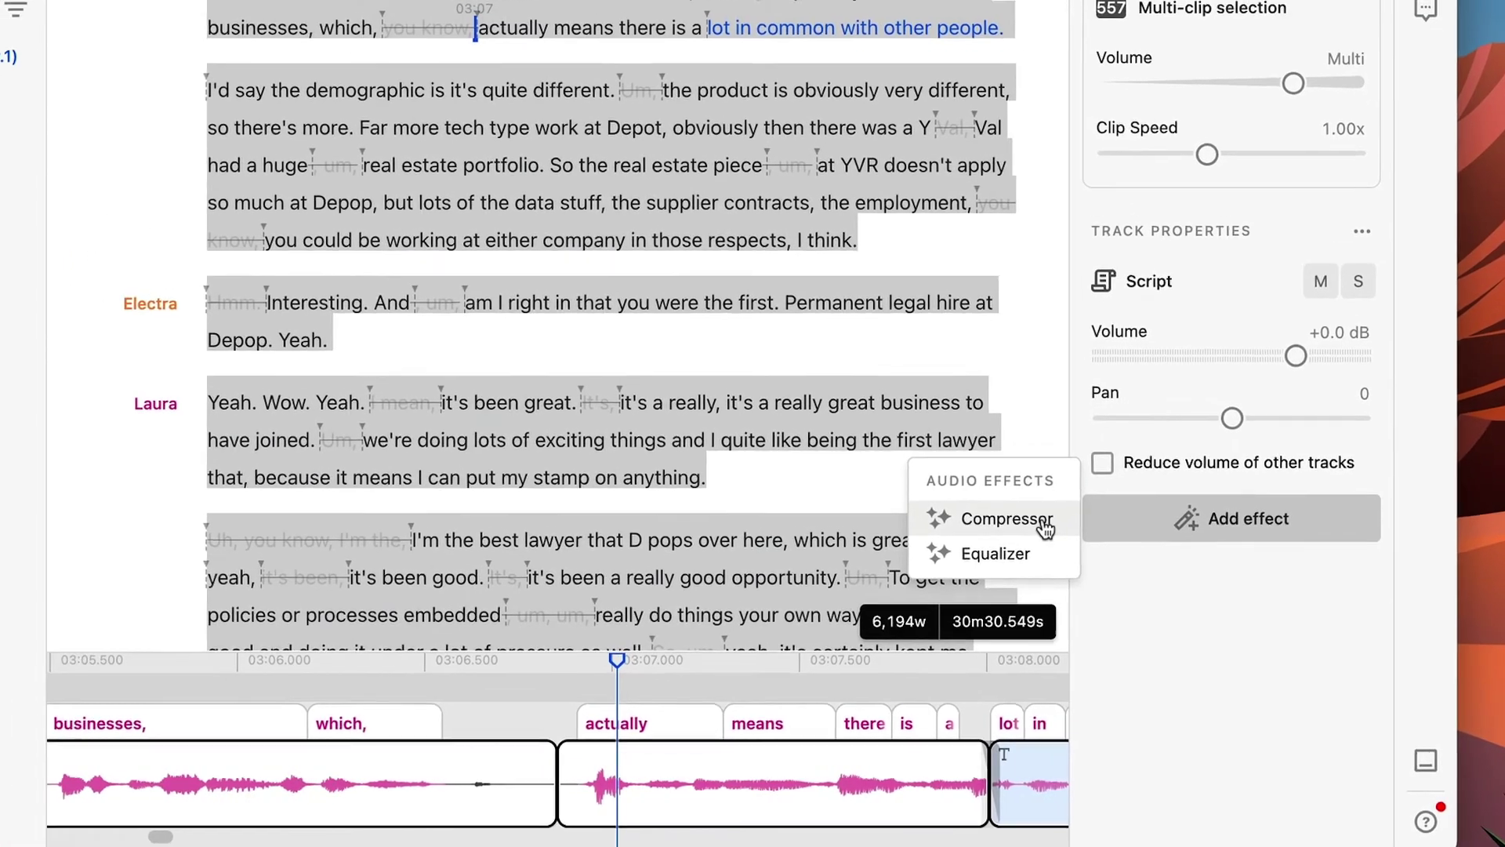
click(1045, 529)
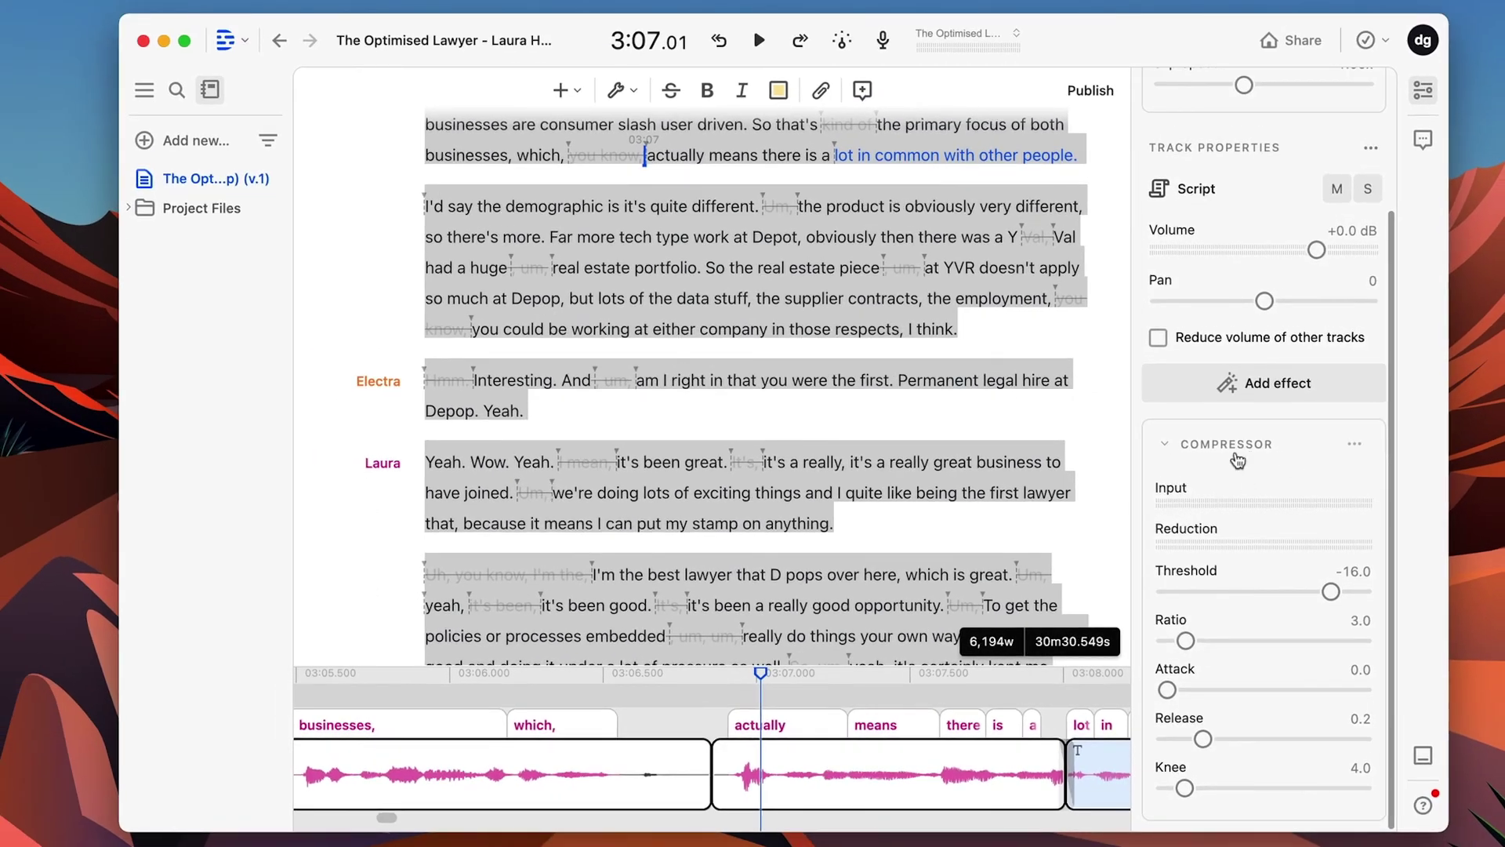
click(1170, 446)
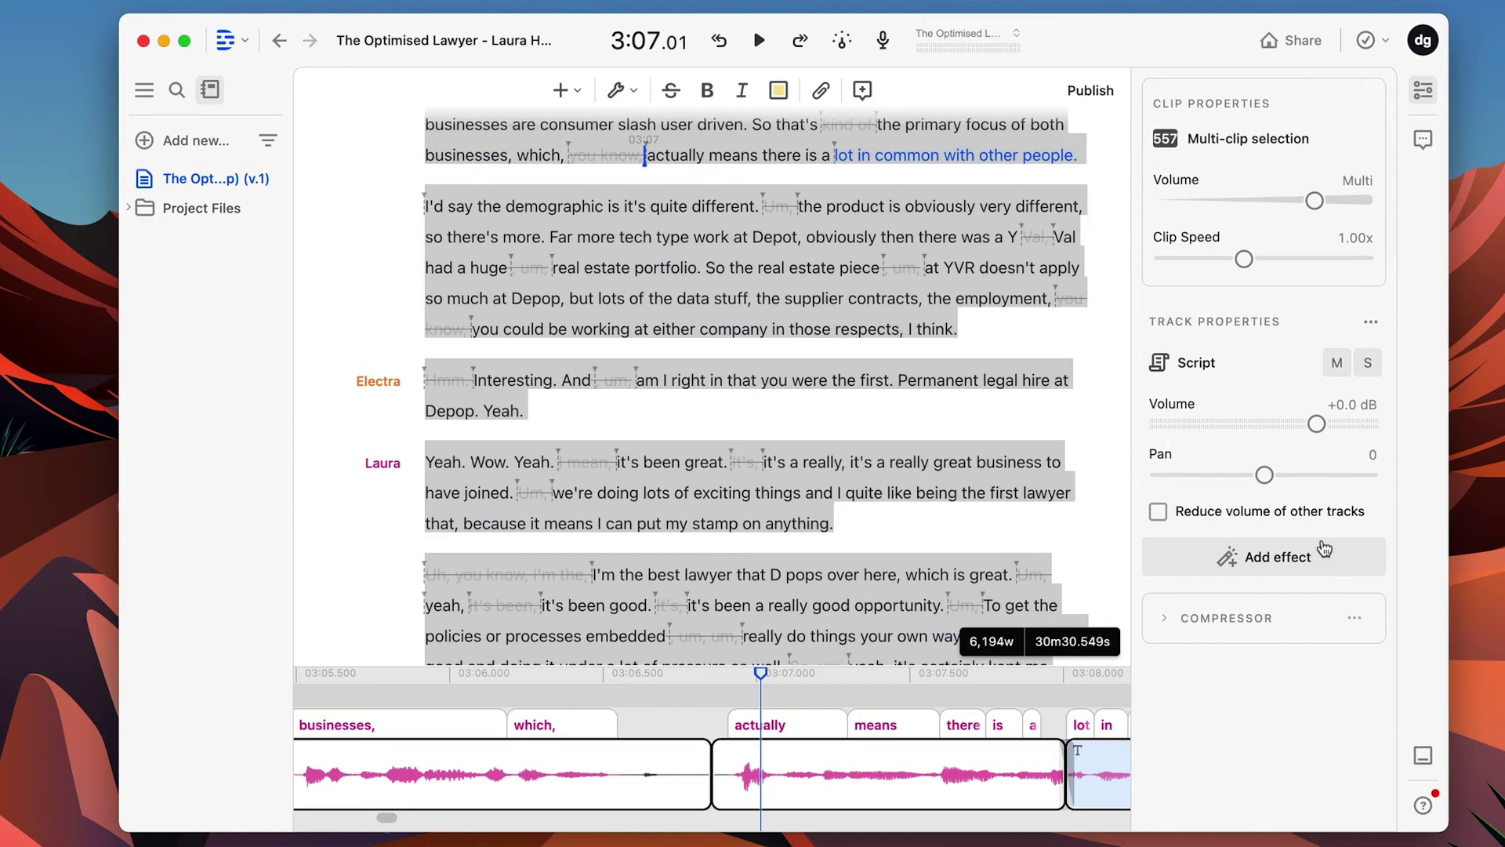
click(1357, 619)
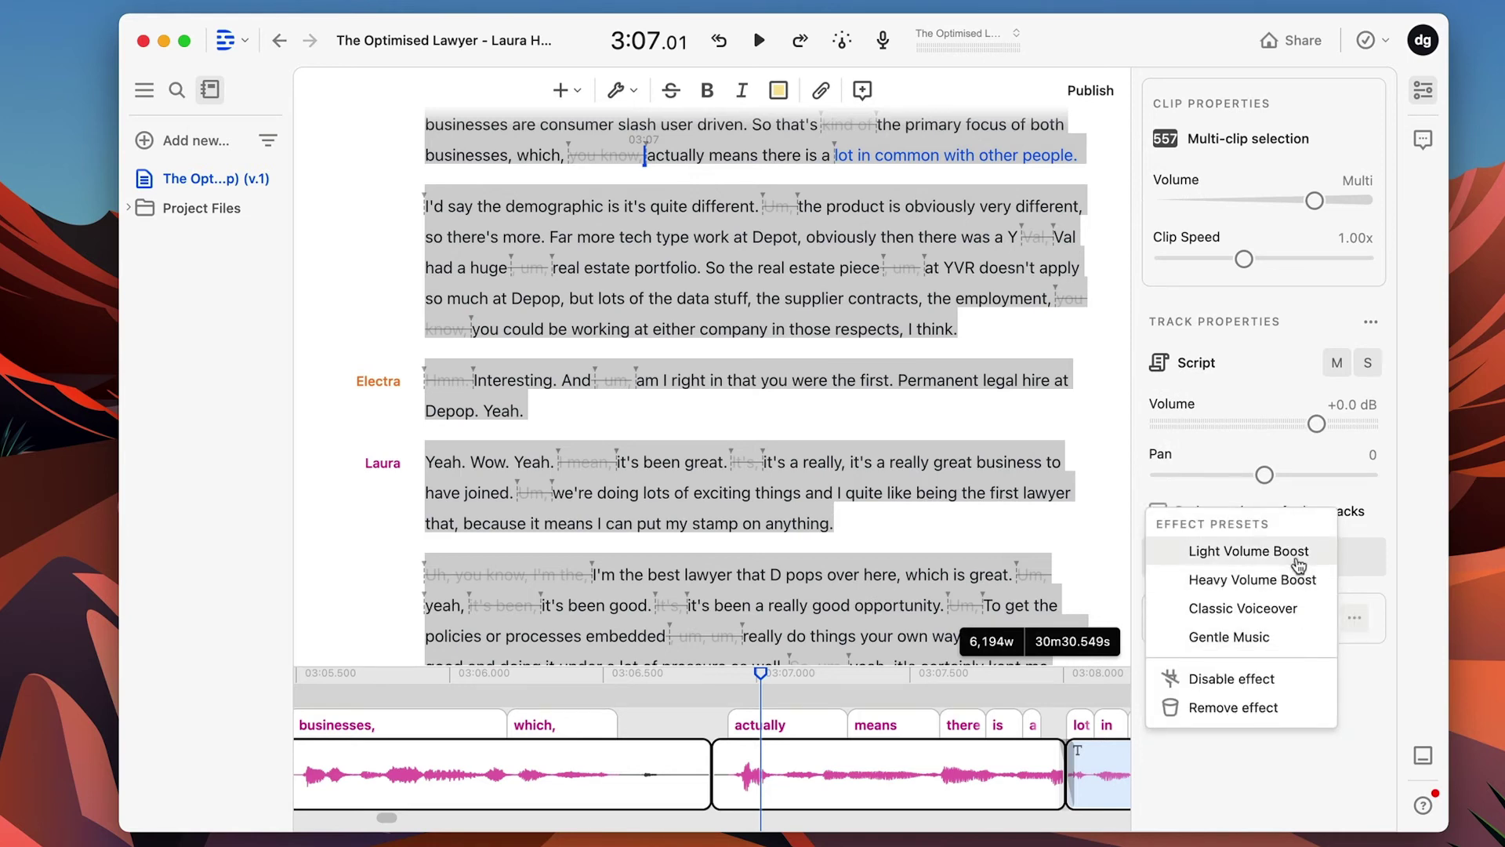
click(1292, 553)
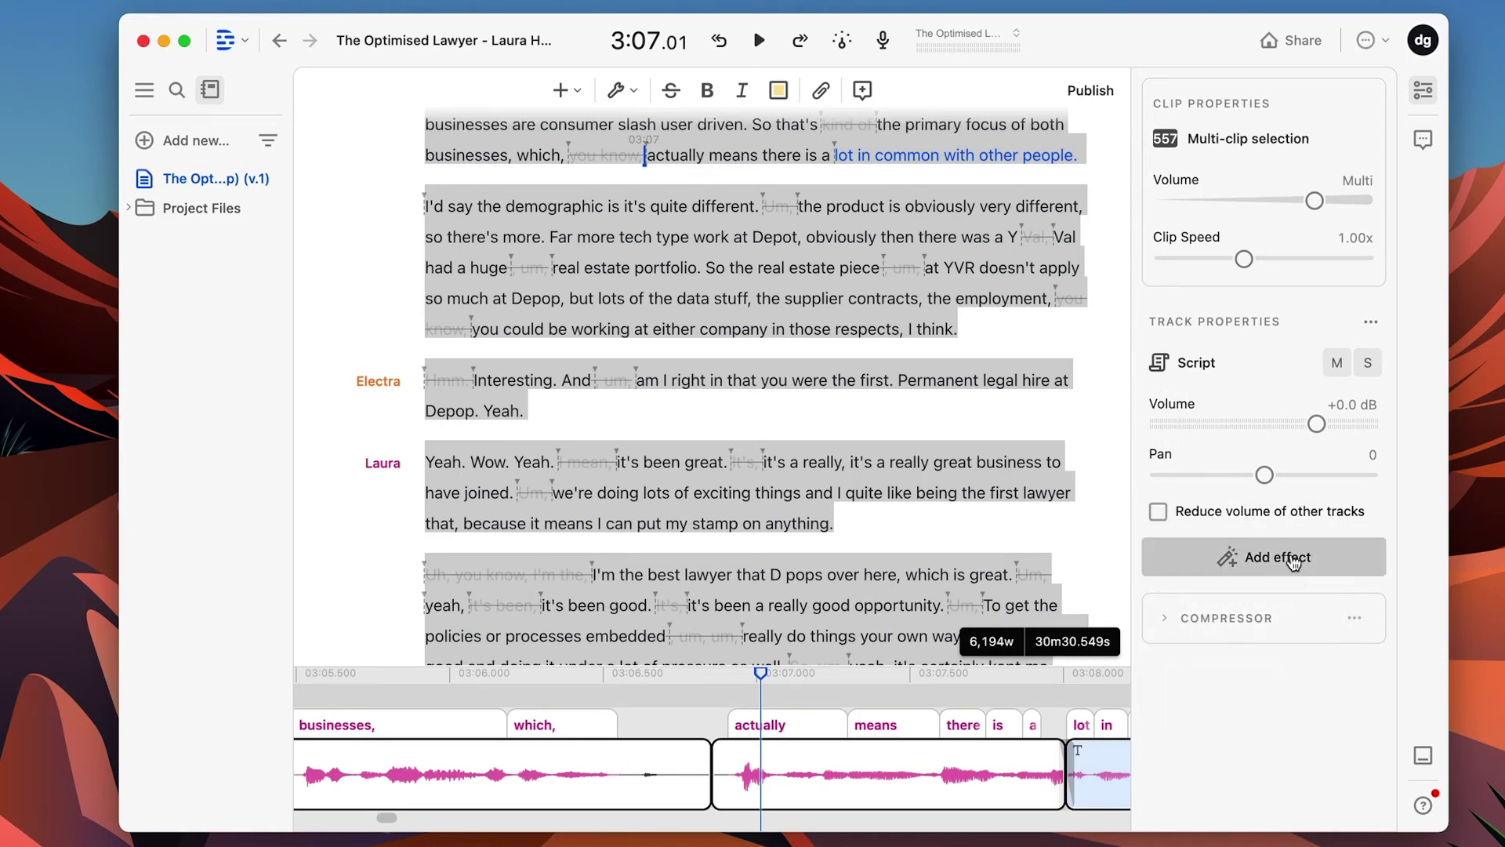
Play back from about 3:07 to hear the compressed audio
click(827, 688)
key(space)
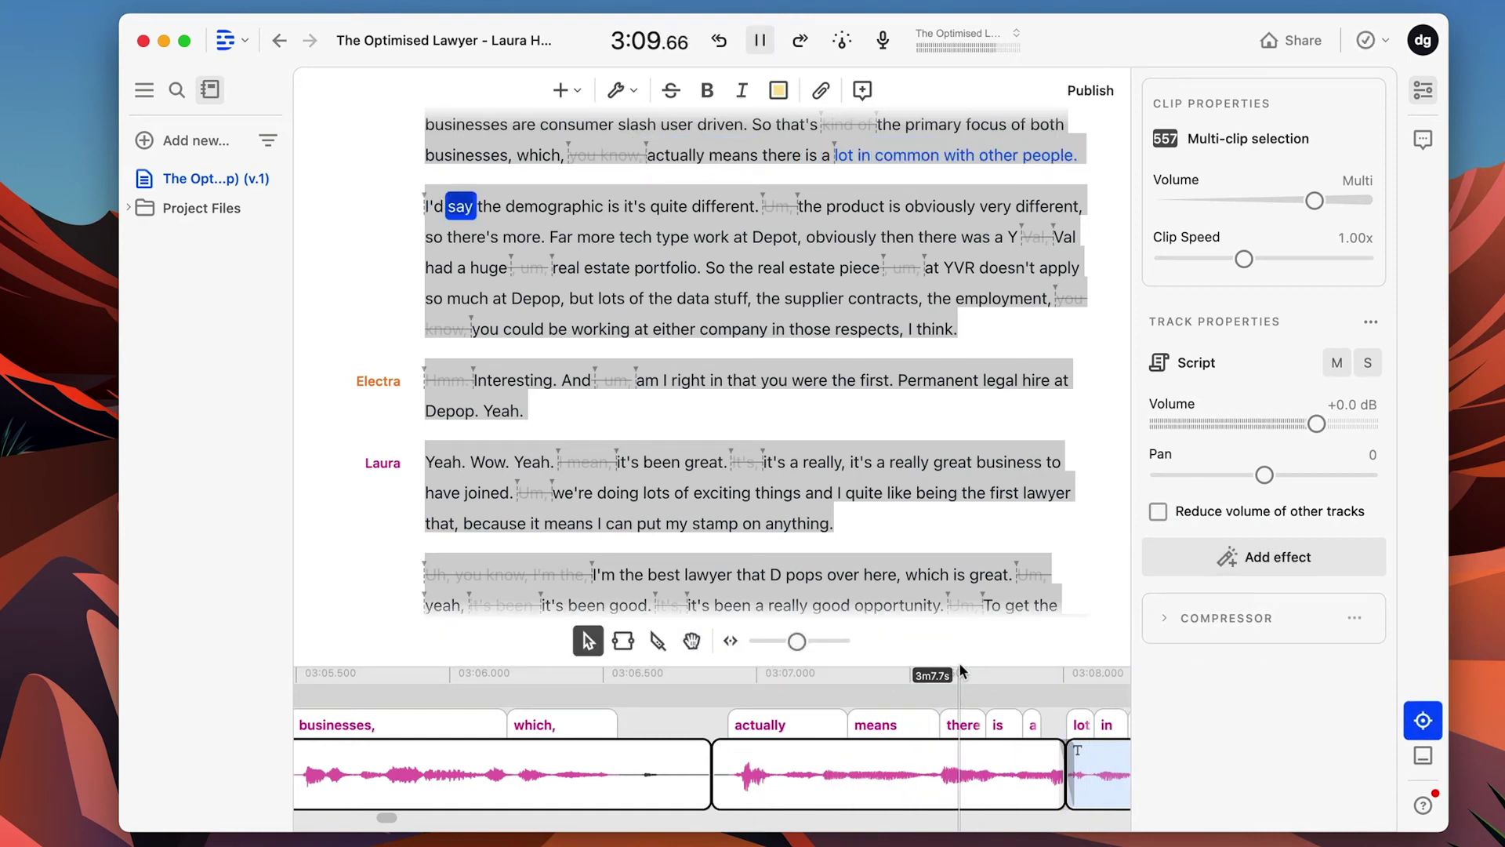
key(space)
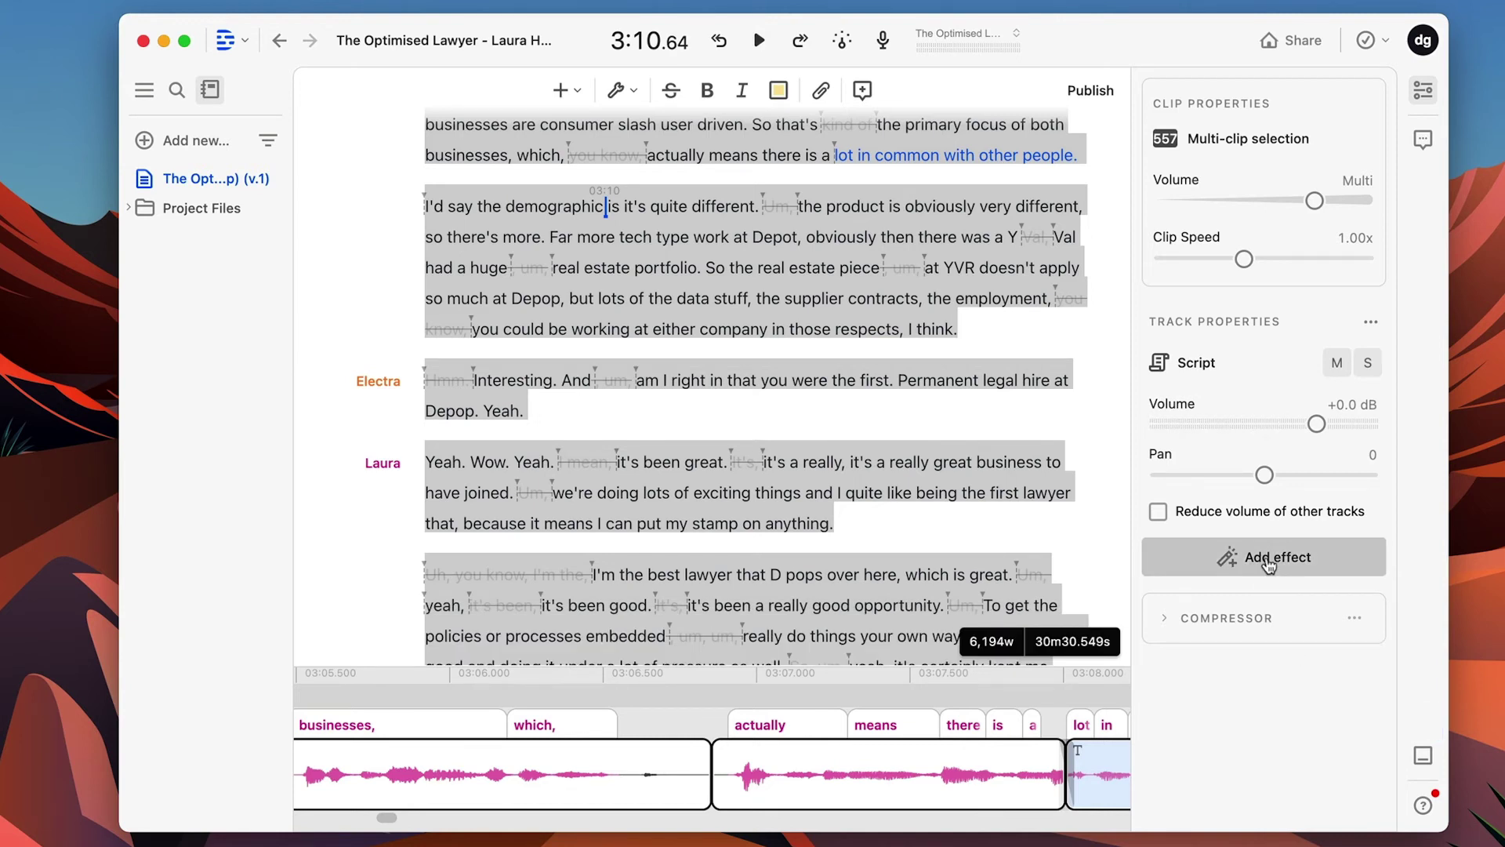
Add an Equalizer set to the Soft Bright preset and play a short preview
click(1286, 566)
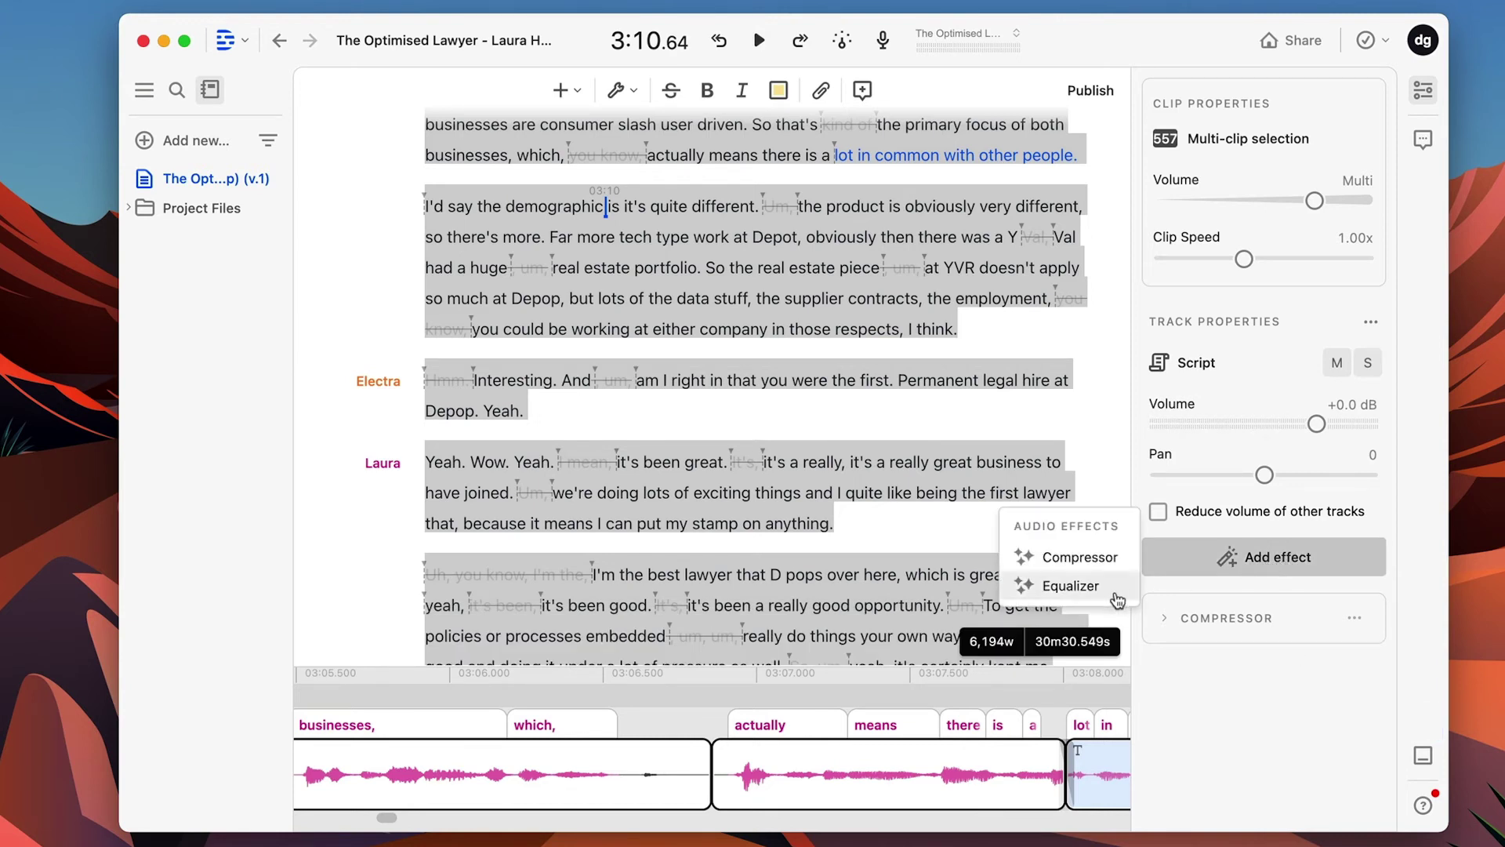
click(1071, 586)
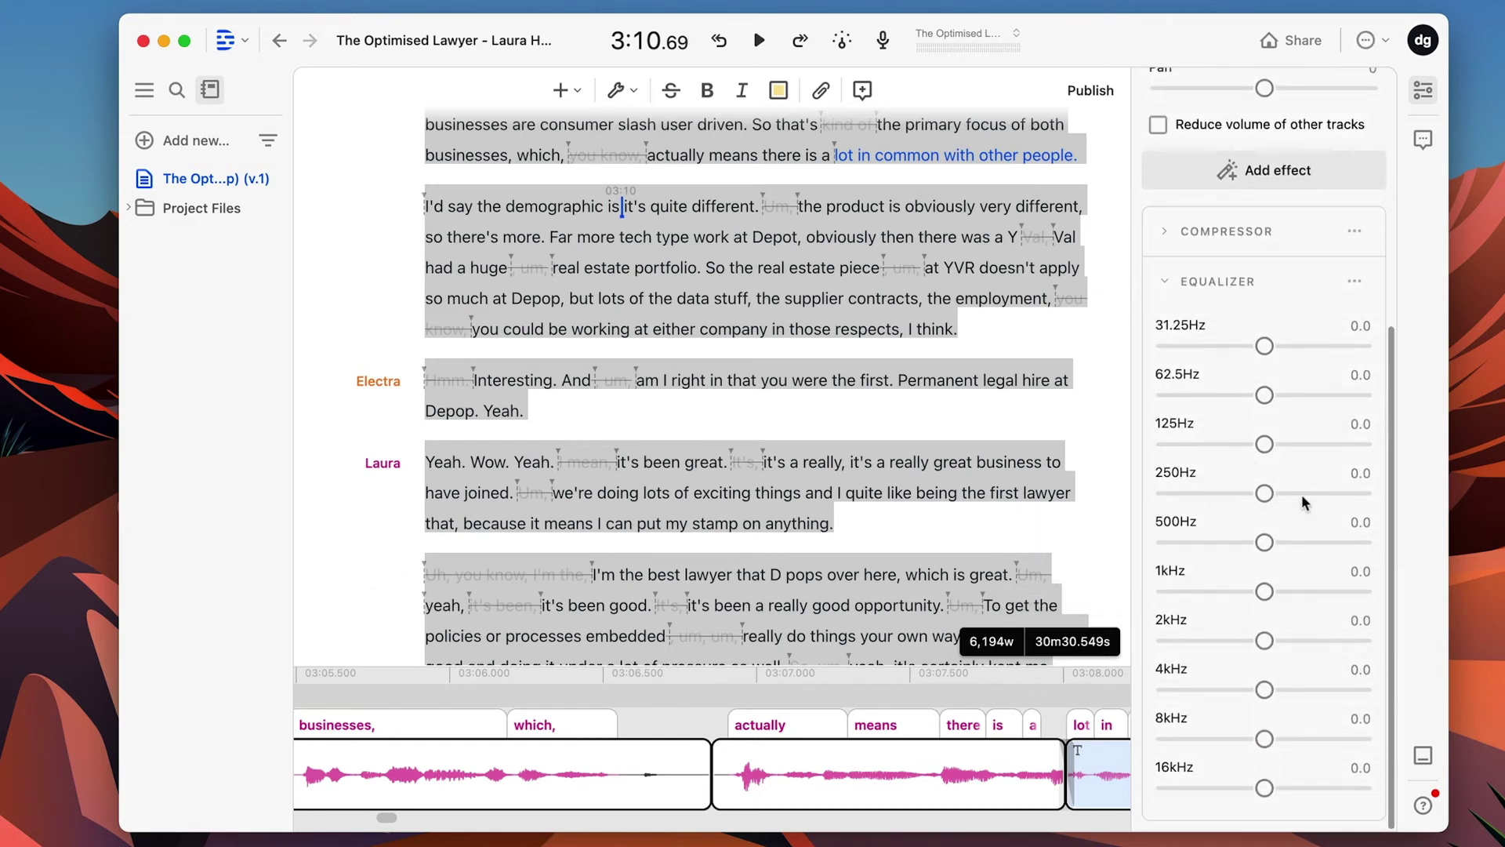
click(1167, 284)
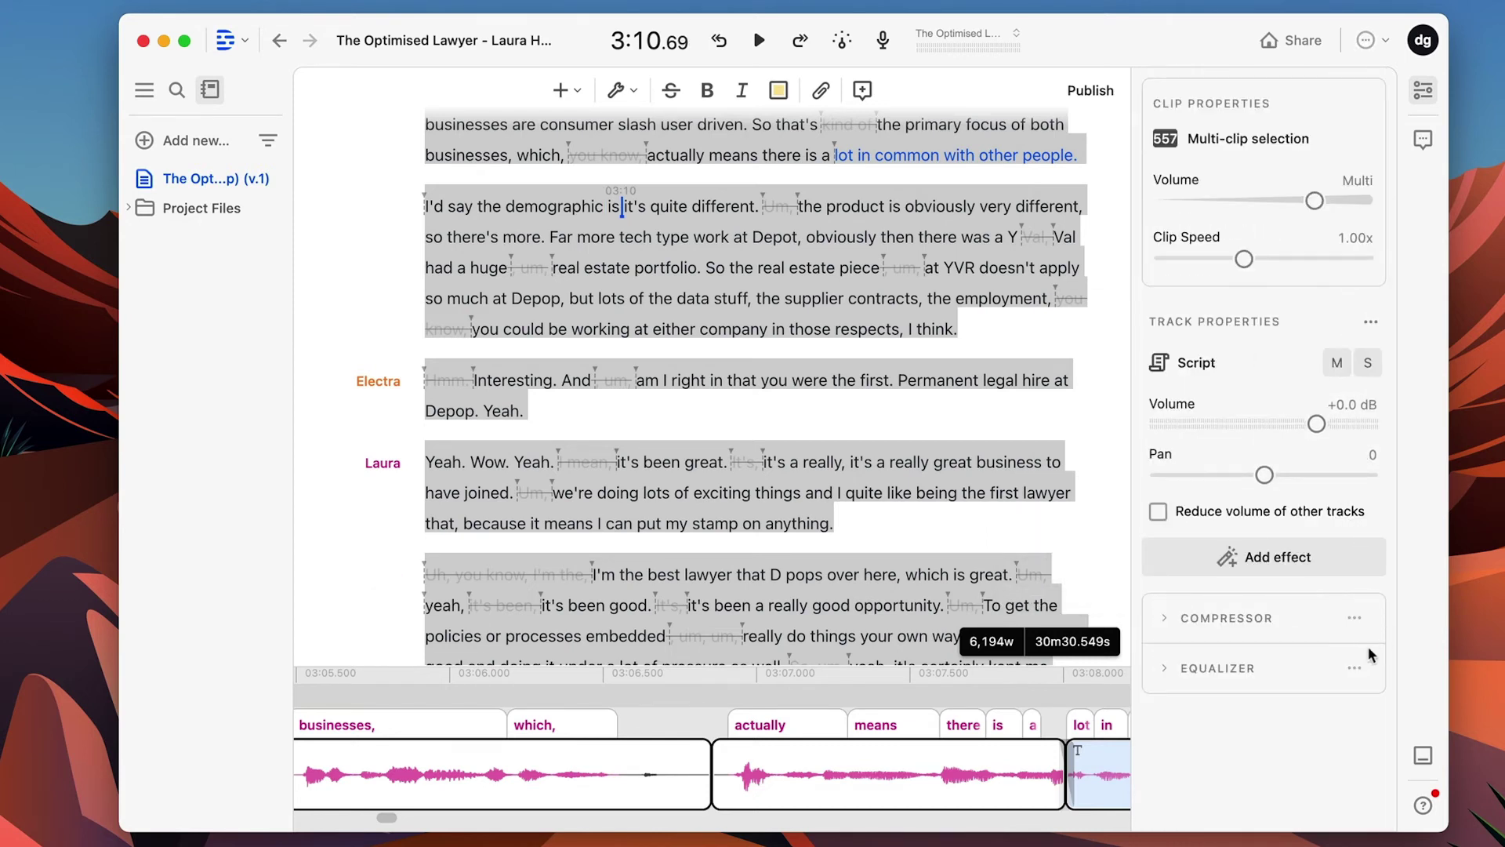
click(1355, 667)
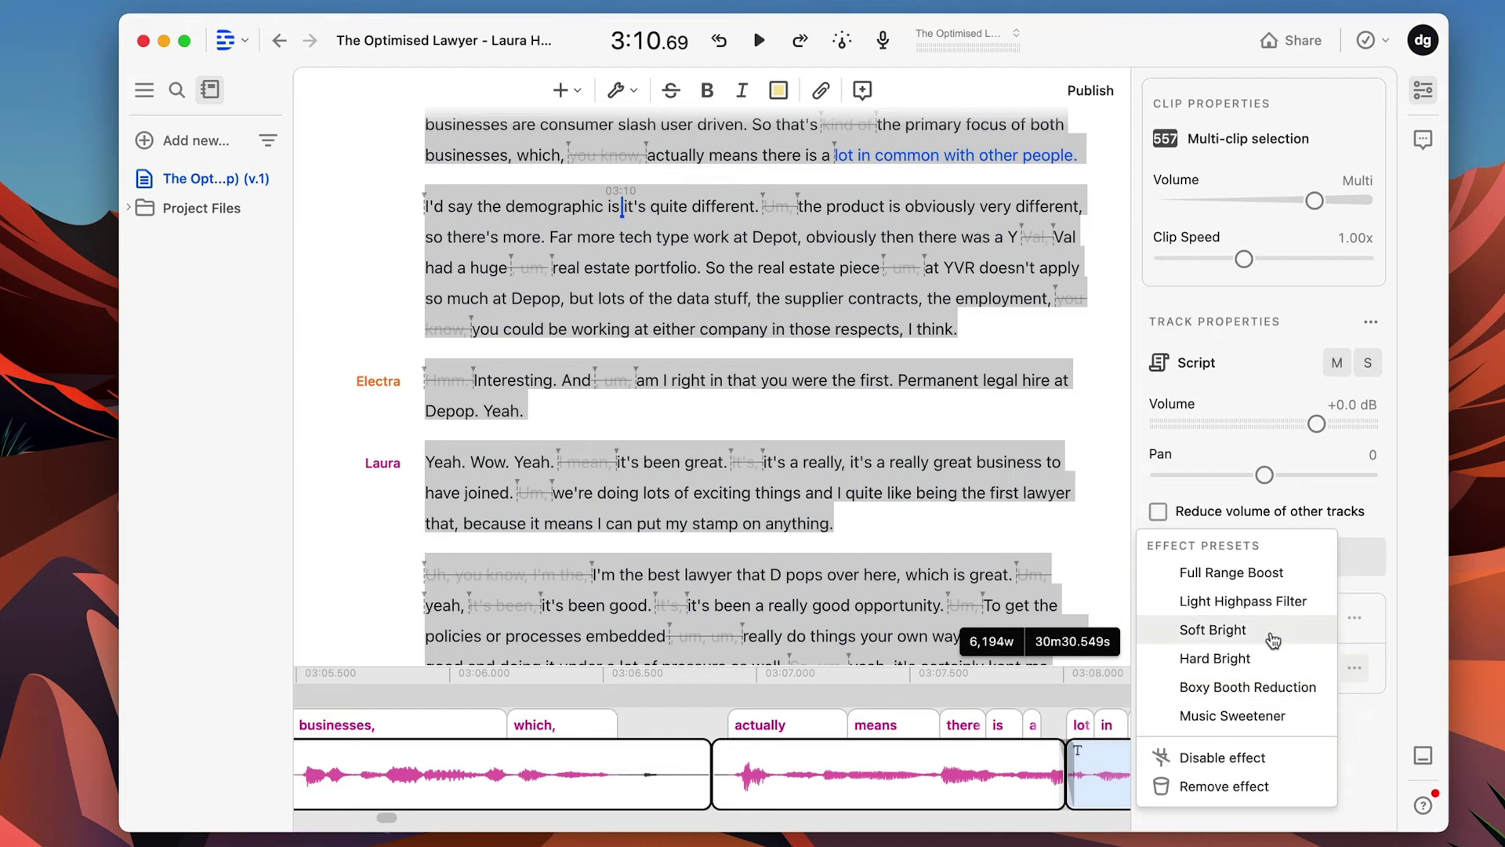
click(1212, 629)
key(space)
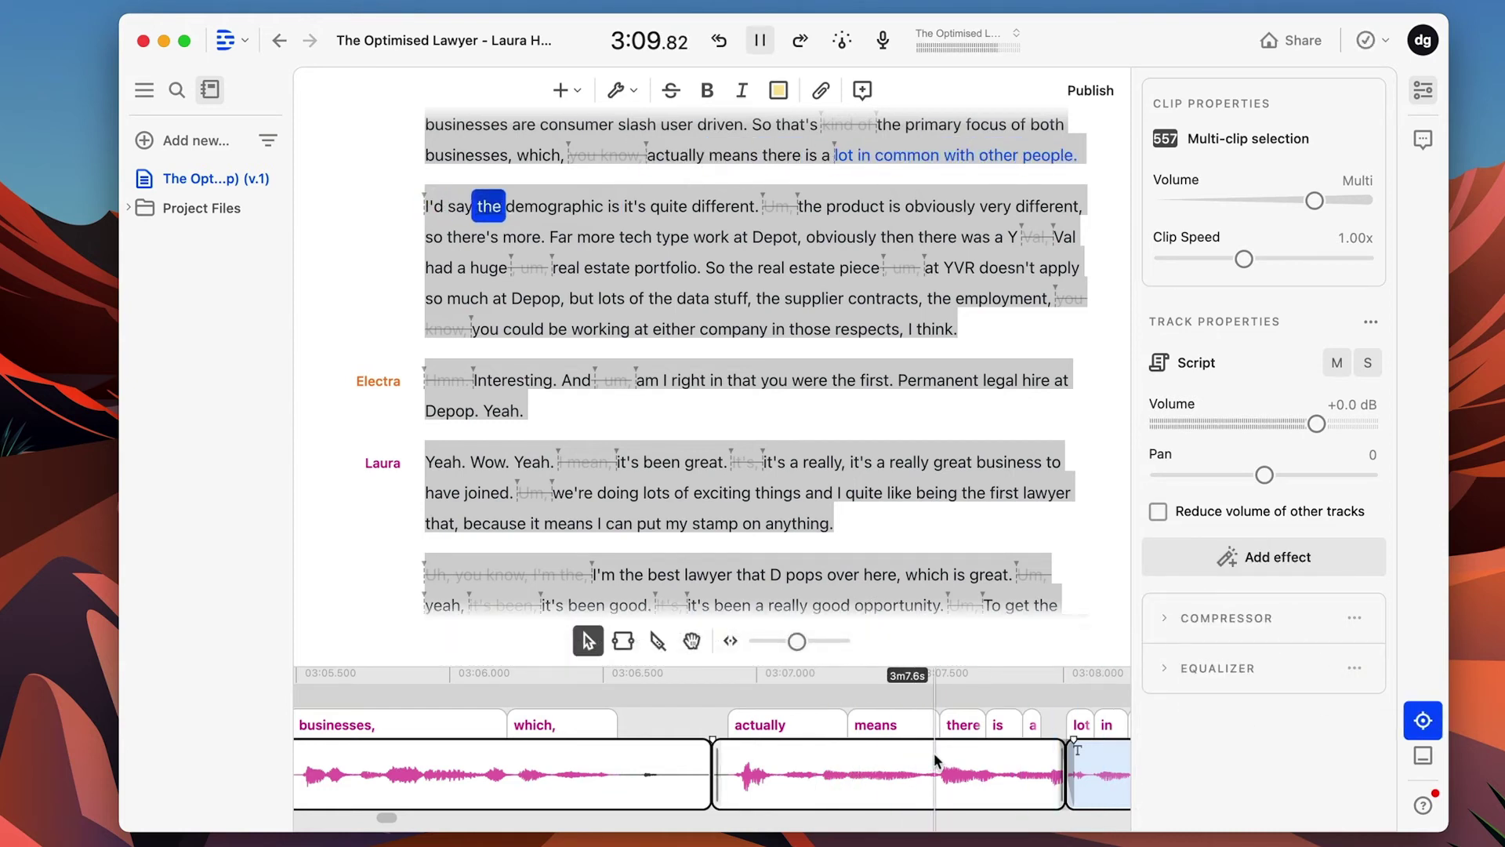
key(space)
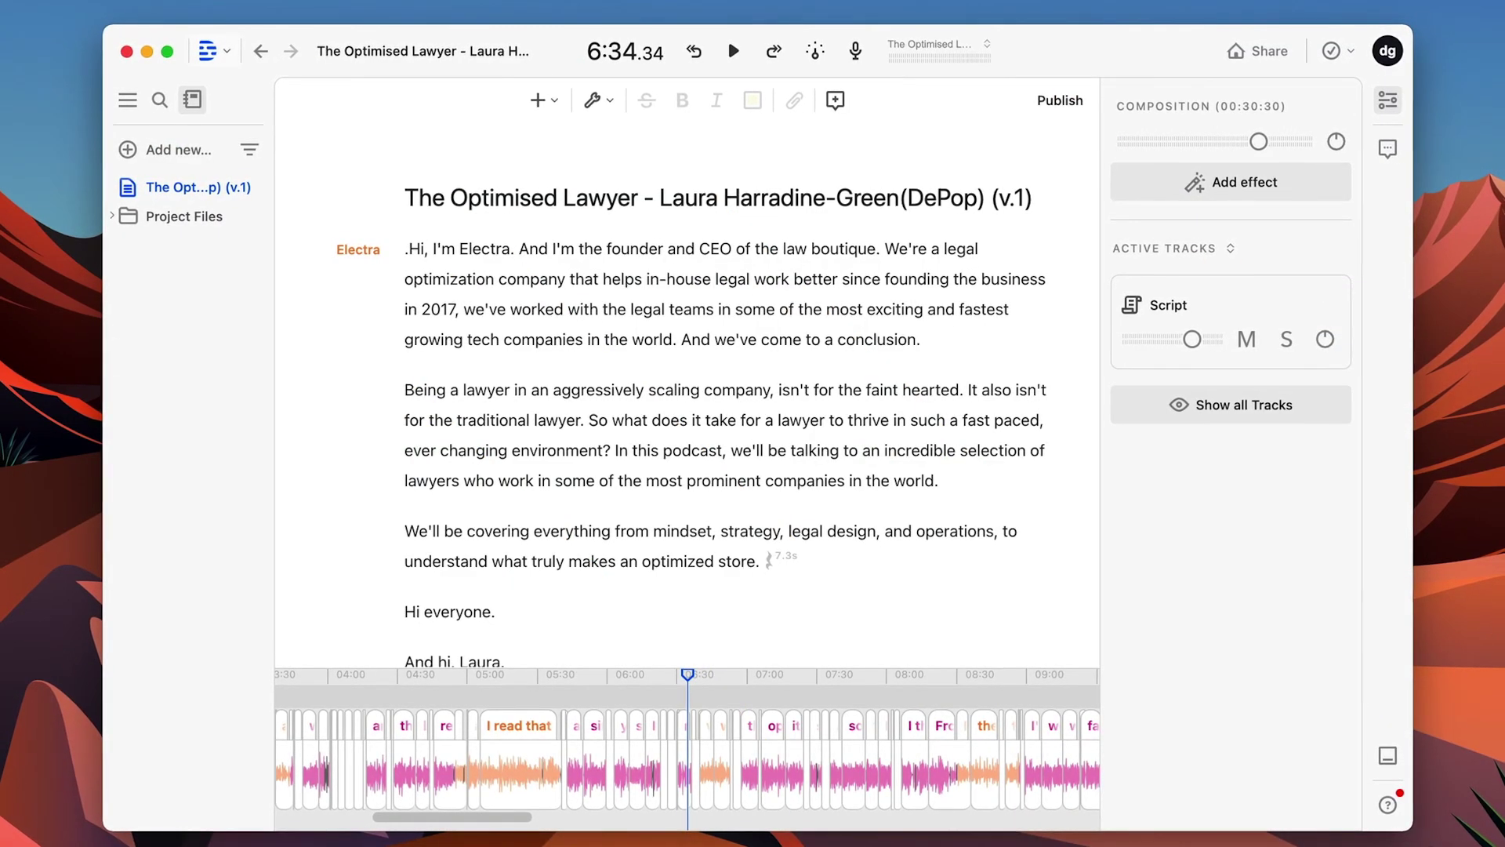
Choose Podcast.co as the export destination from the project's Export options
click(114, 5)
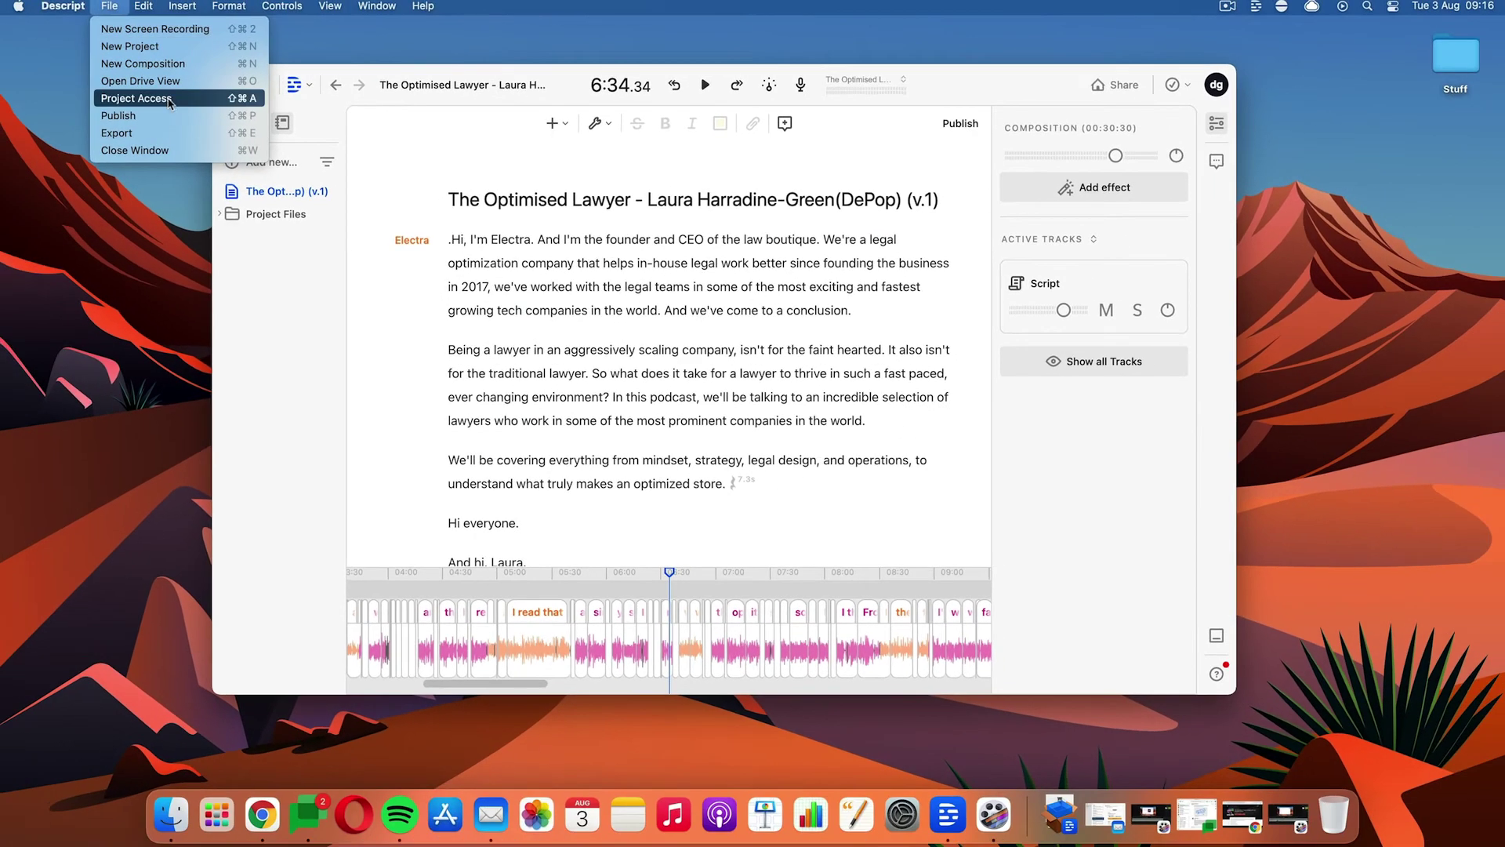
click(149, 133)
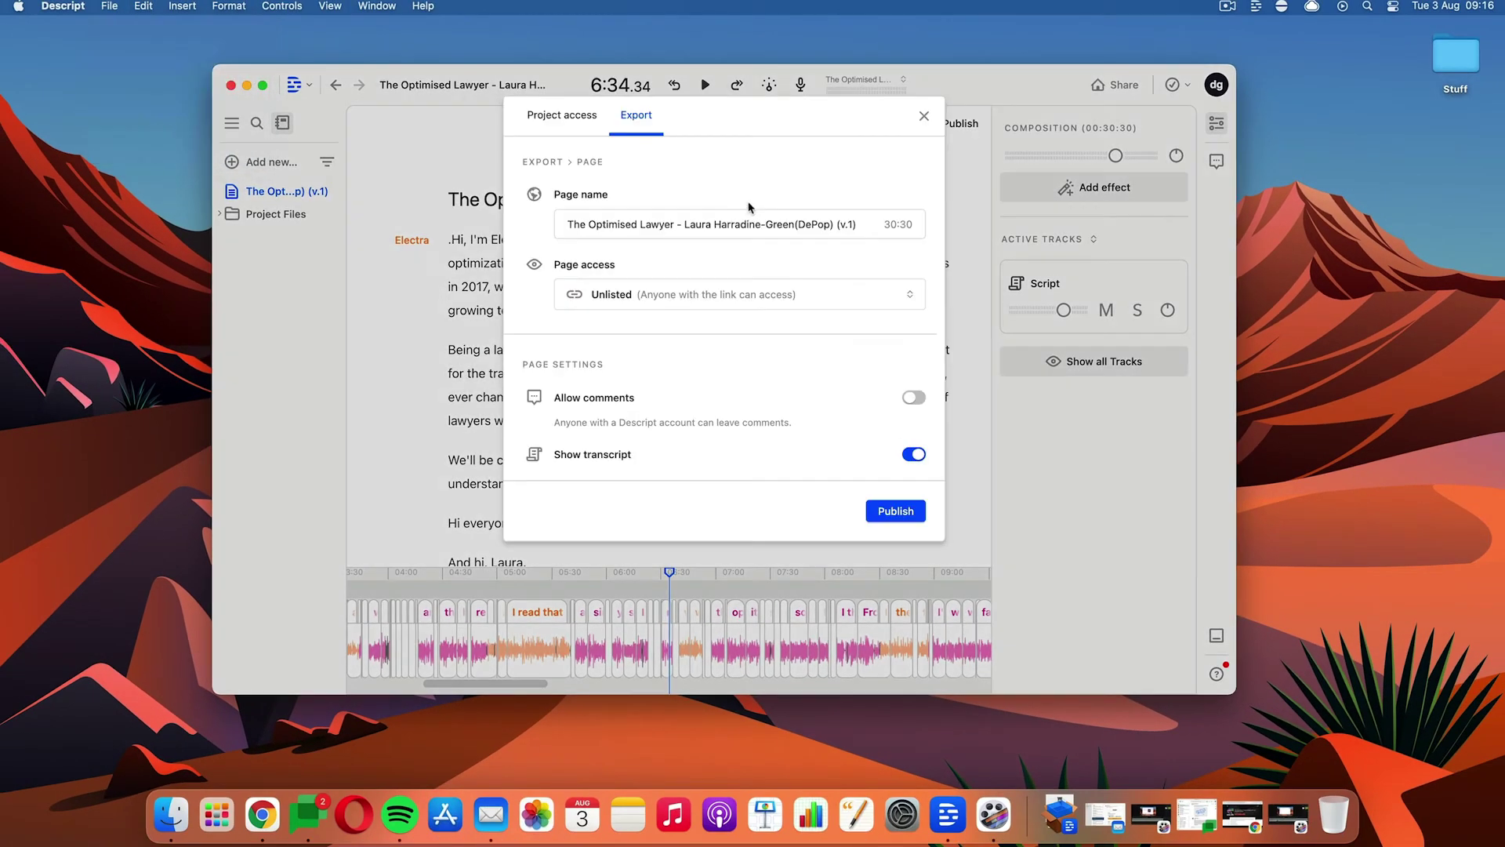
click(635, 115)
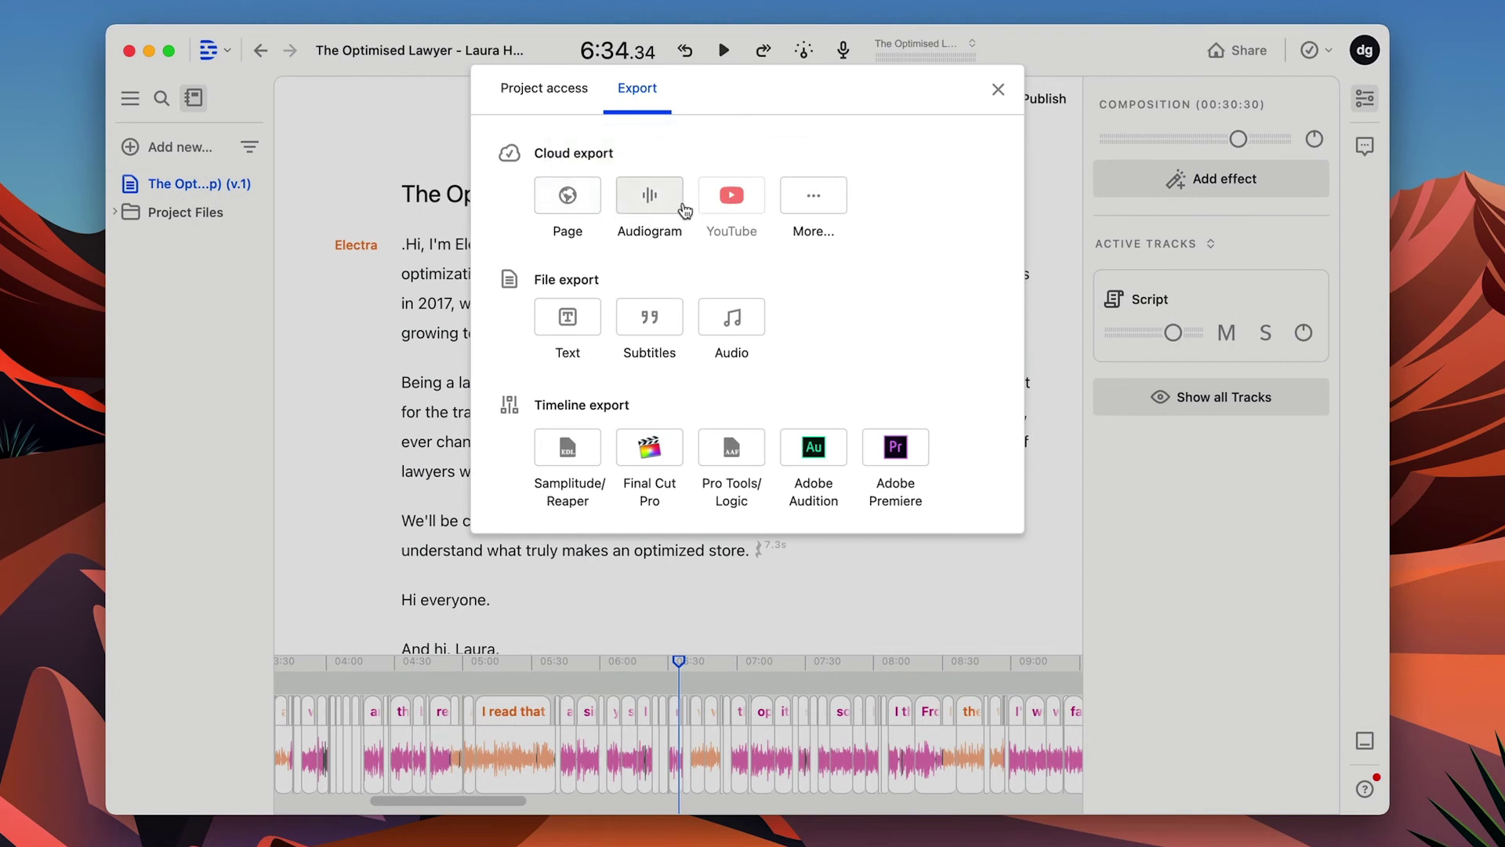
click(811, 220)
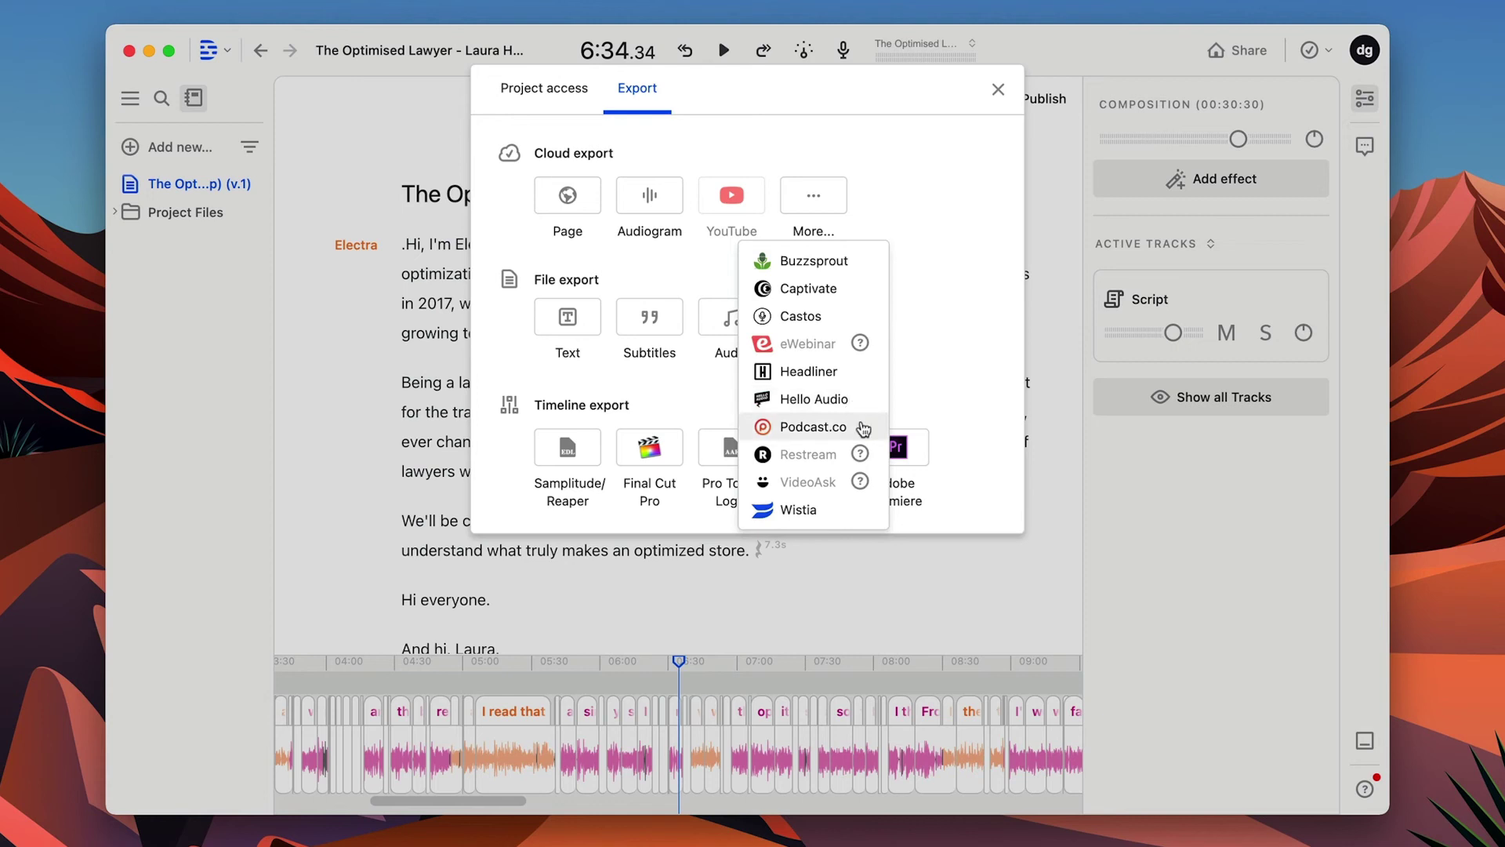
click(813, 427)
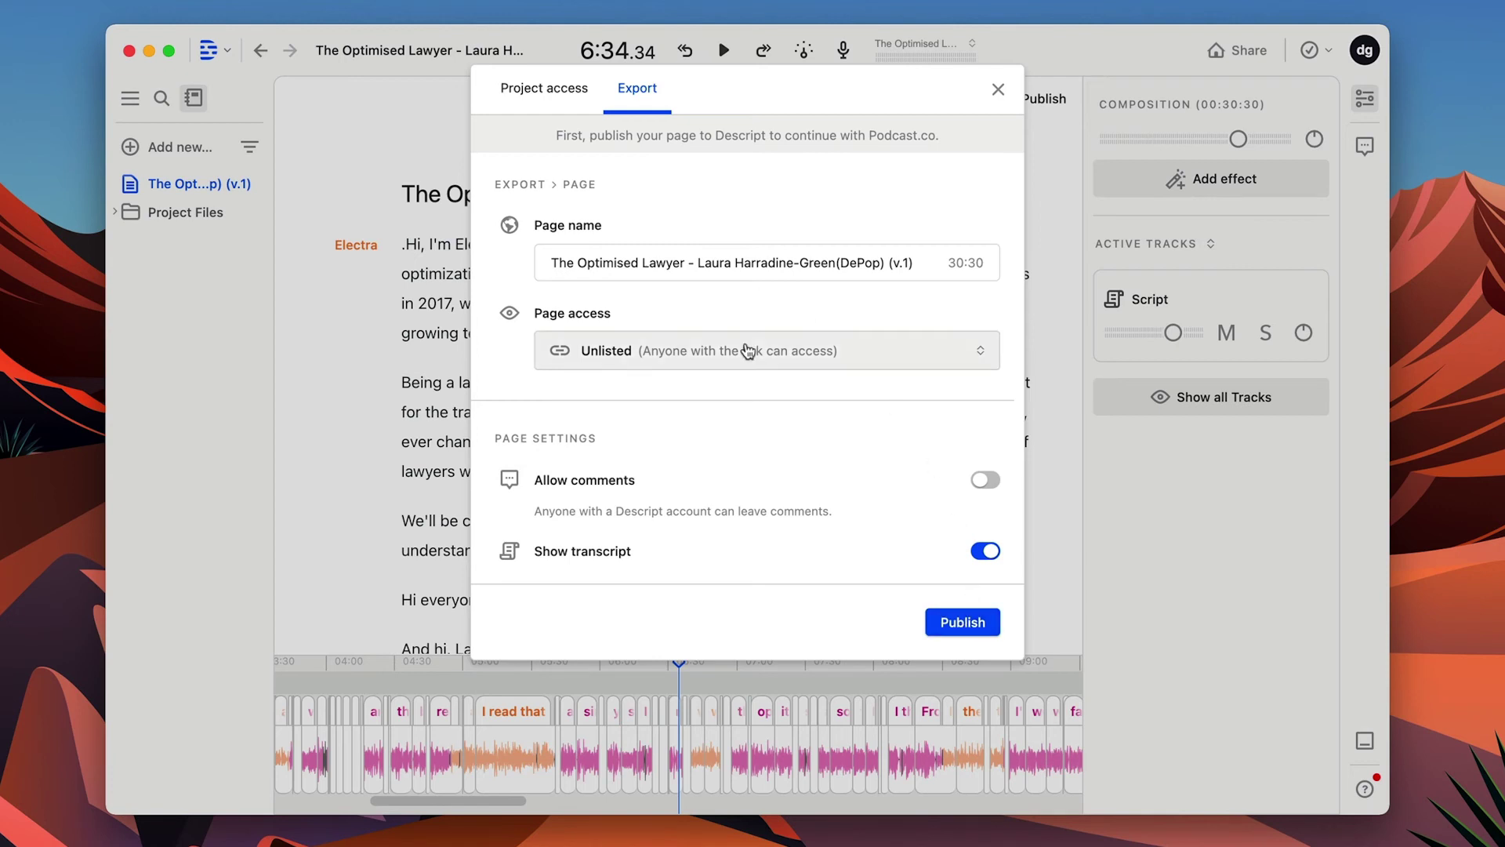
Switch page access to Public and then back to Unlisted
click(786, 355)
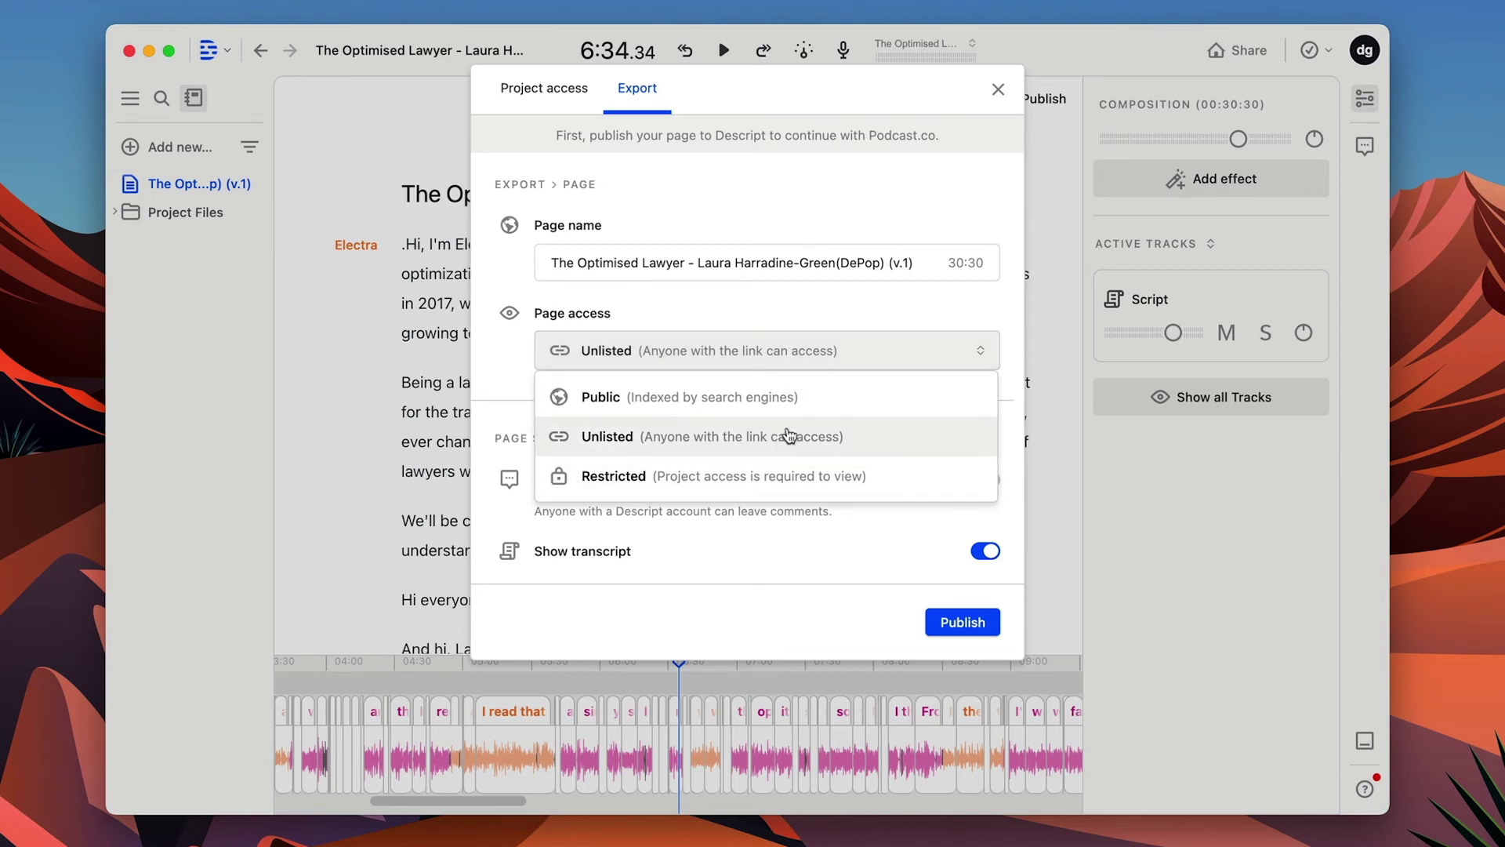
click(797, 402)
click(802, 361)
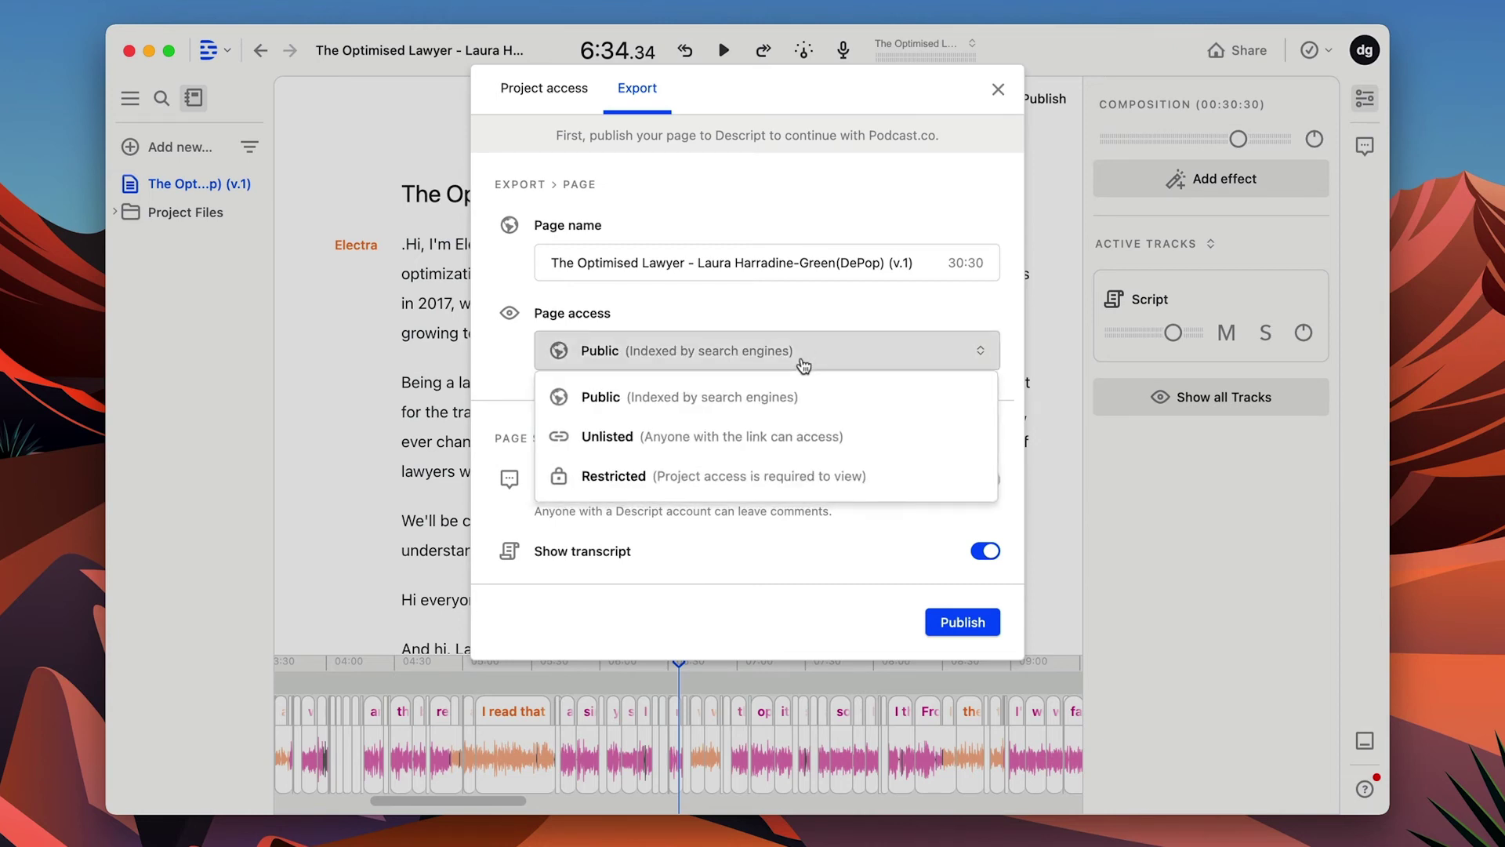
click(823, 431)
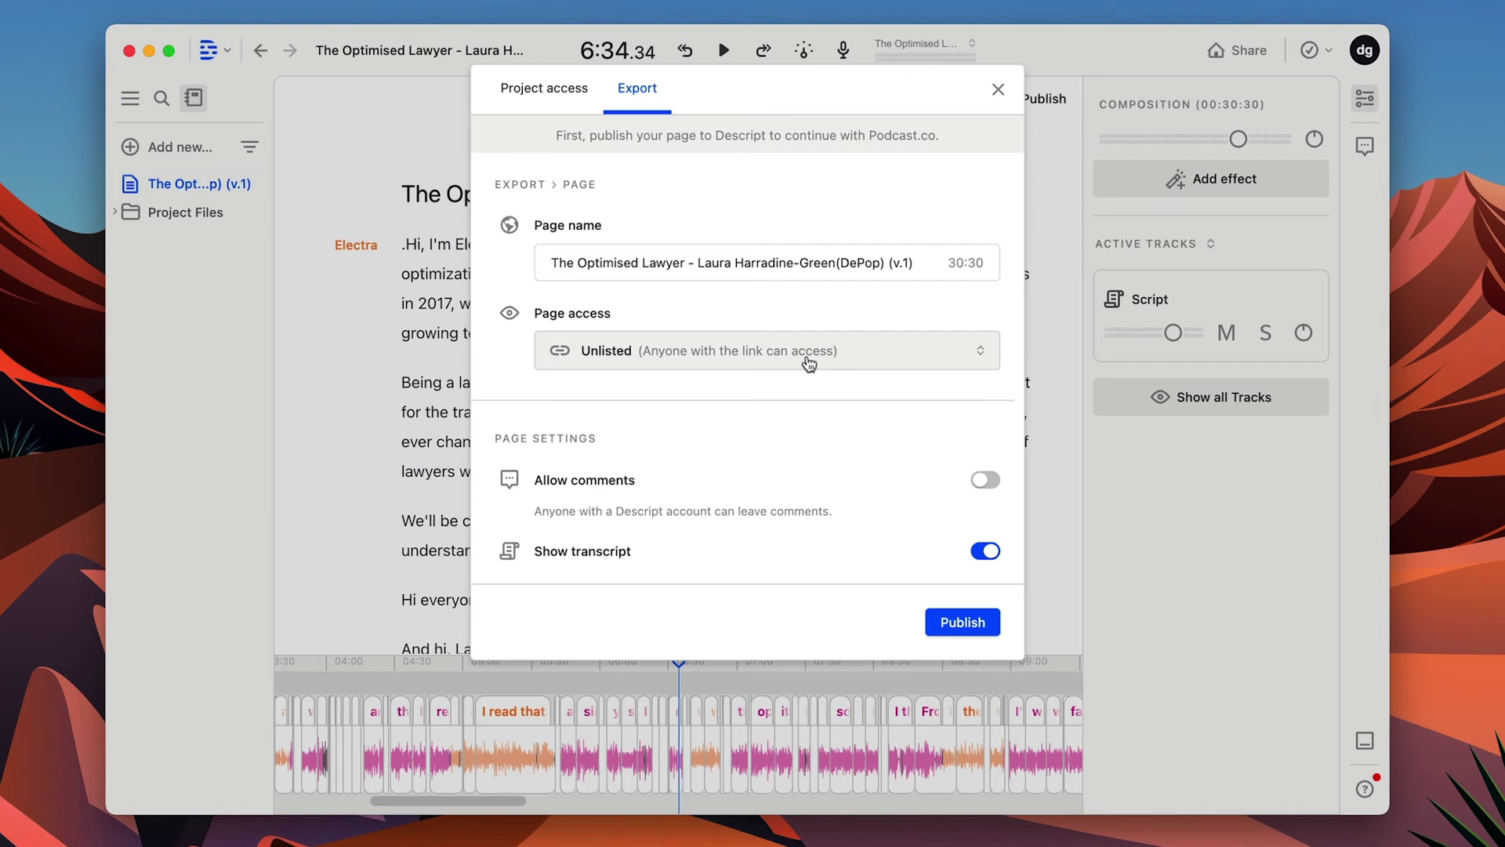
Change the Podcast.co page access to Public
click(819, 361)
click(800, 393)
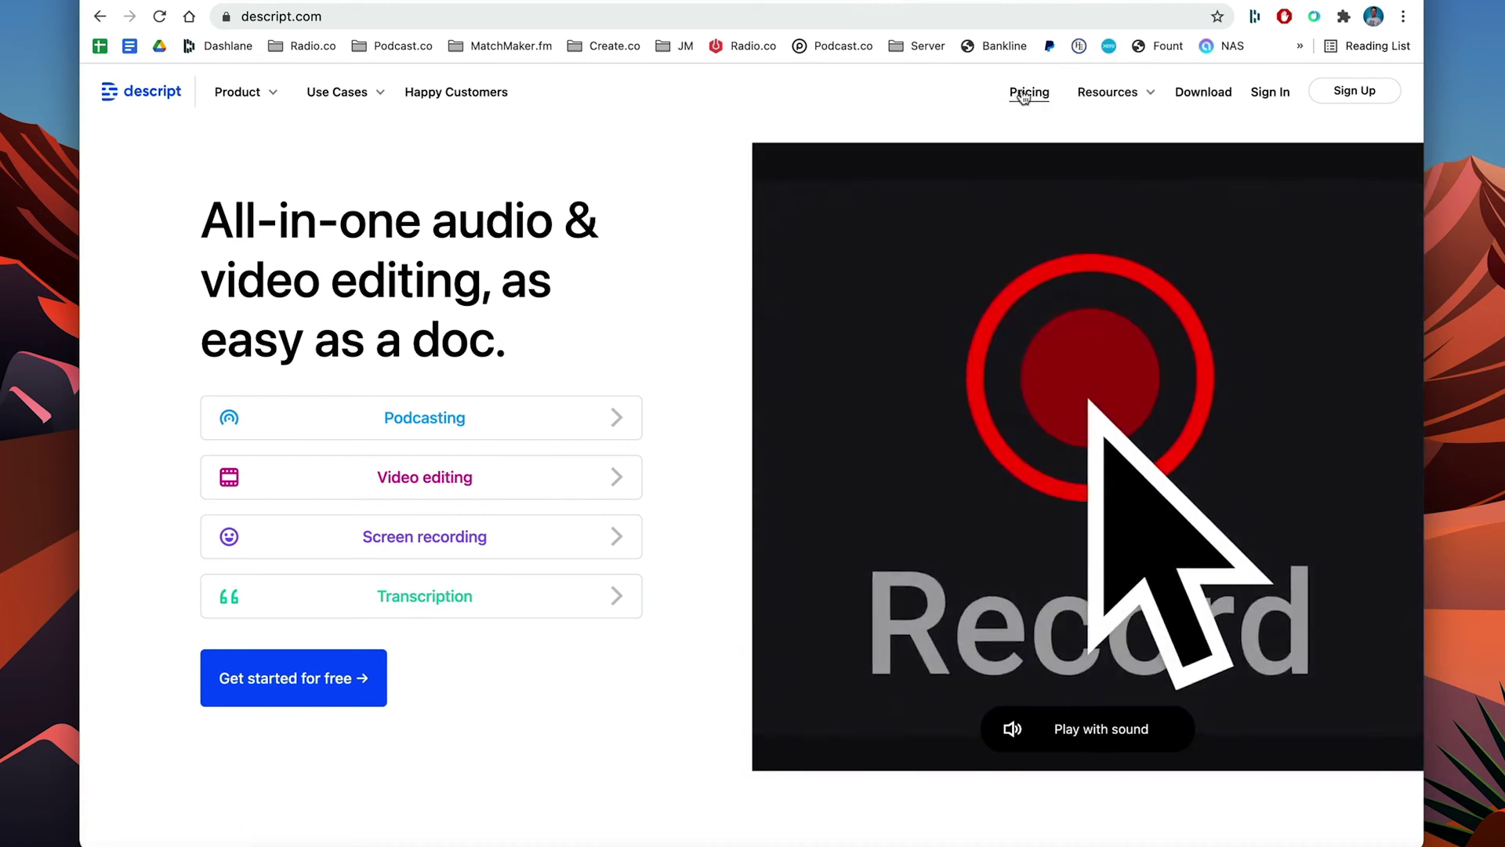
View descript.com plan prices billed monthly, then list more cloud export services in Descript
click(1046, 101)
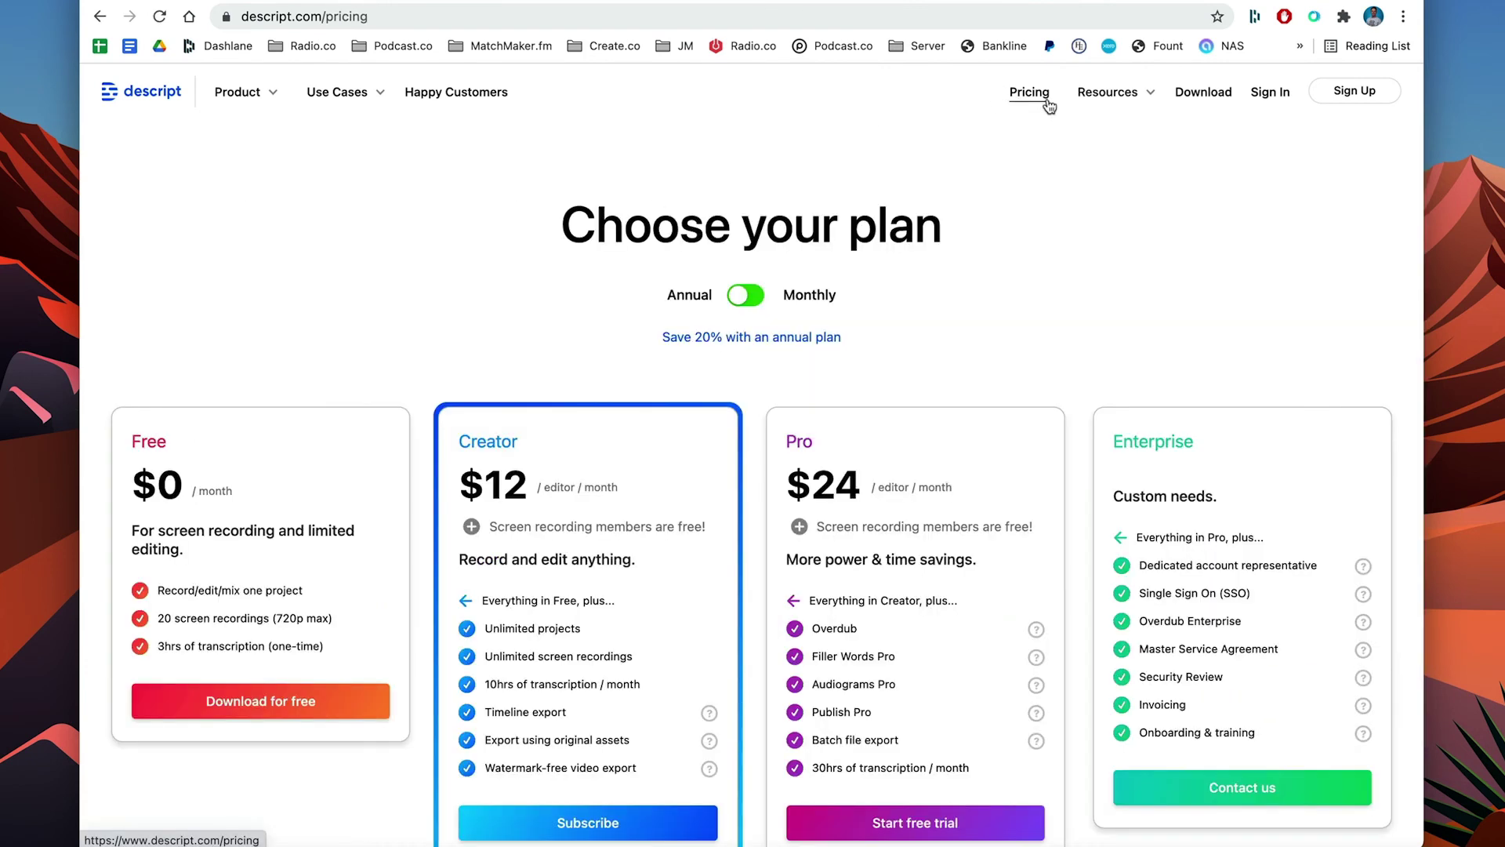
scroll(779, 288, down, 2)
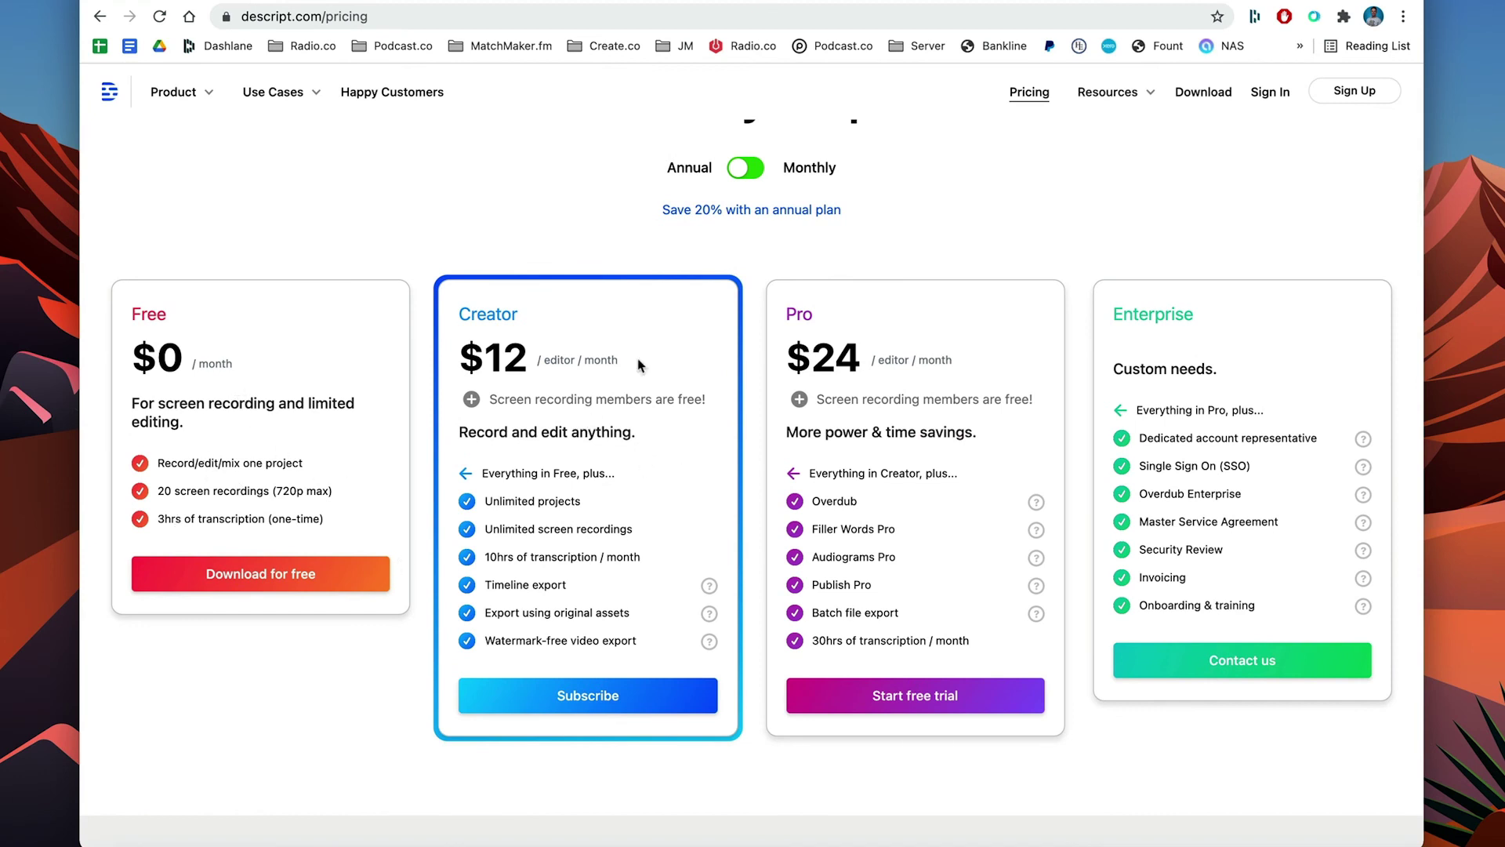
click(754, 174)
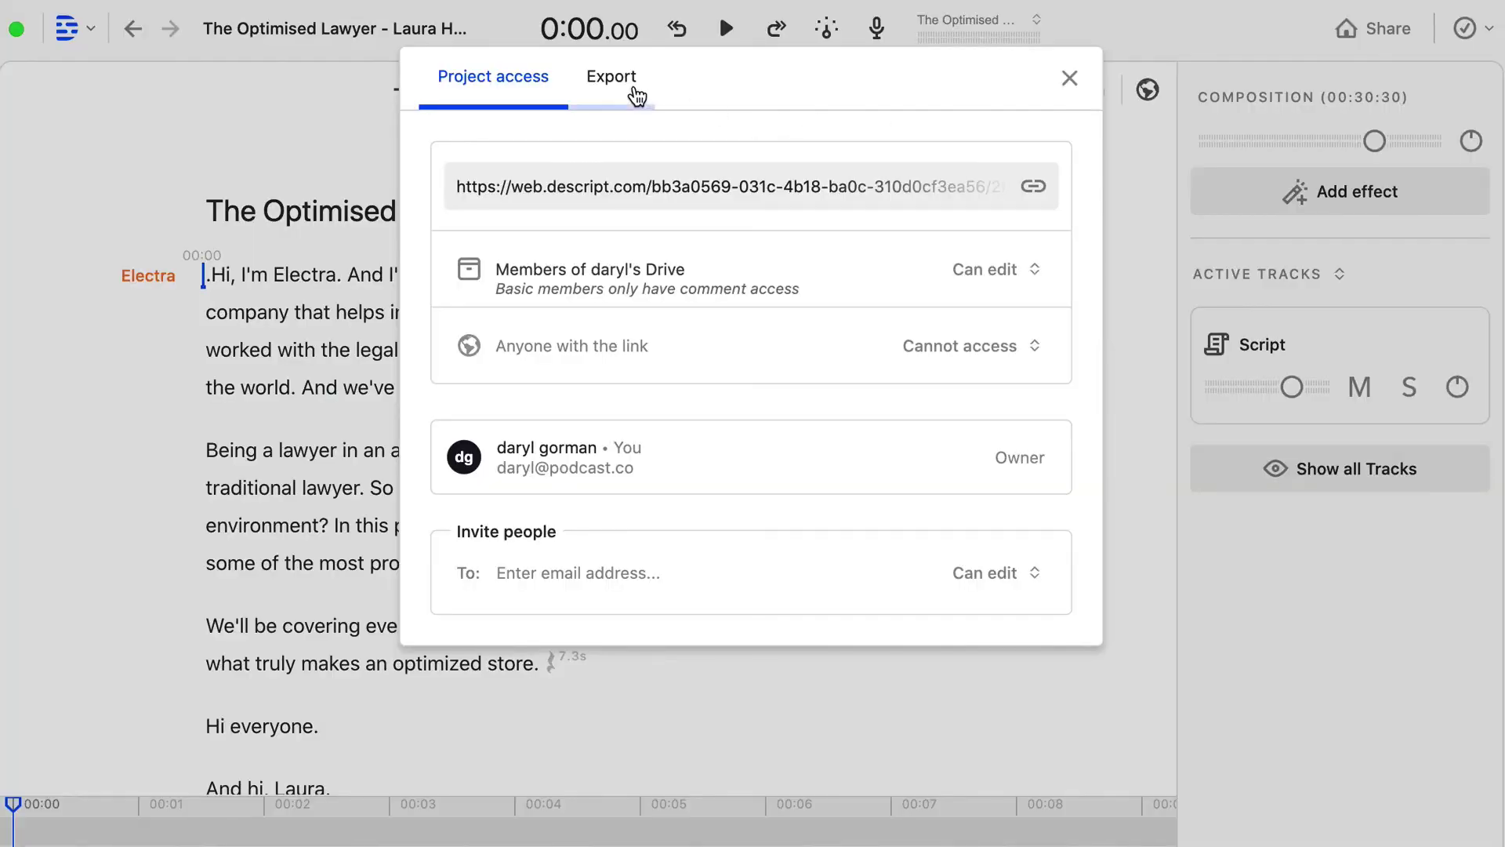
click(637, 95)
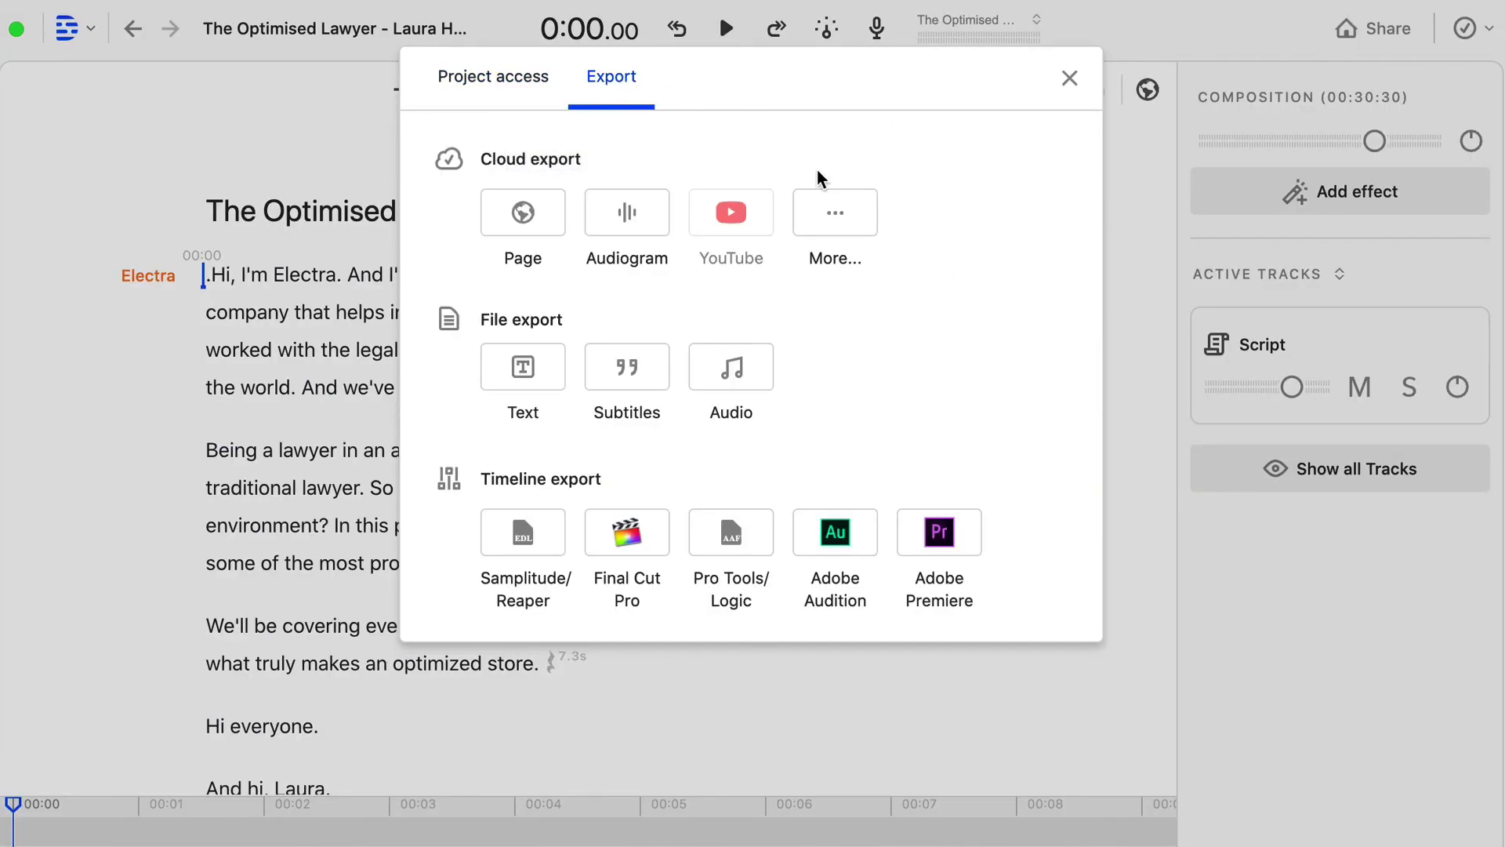
click(827, 208)
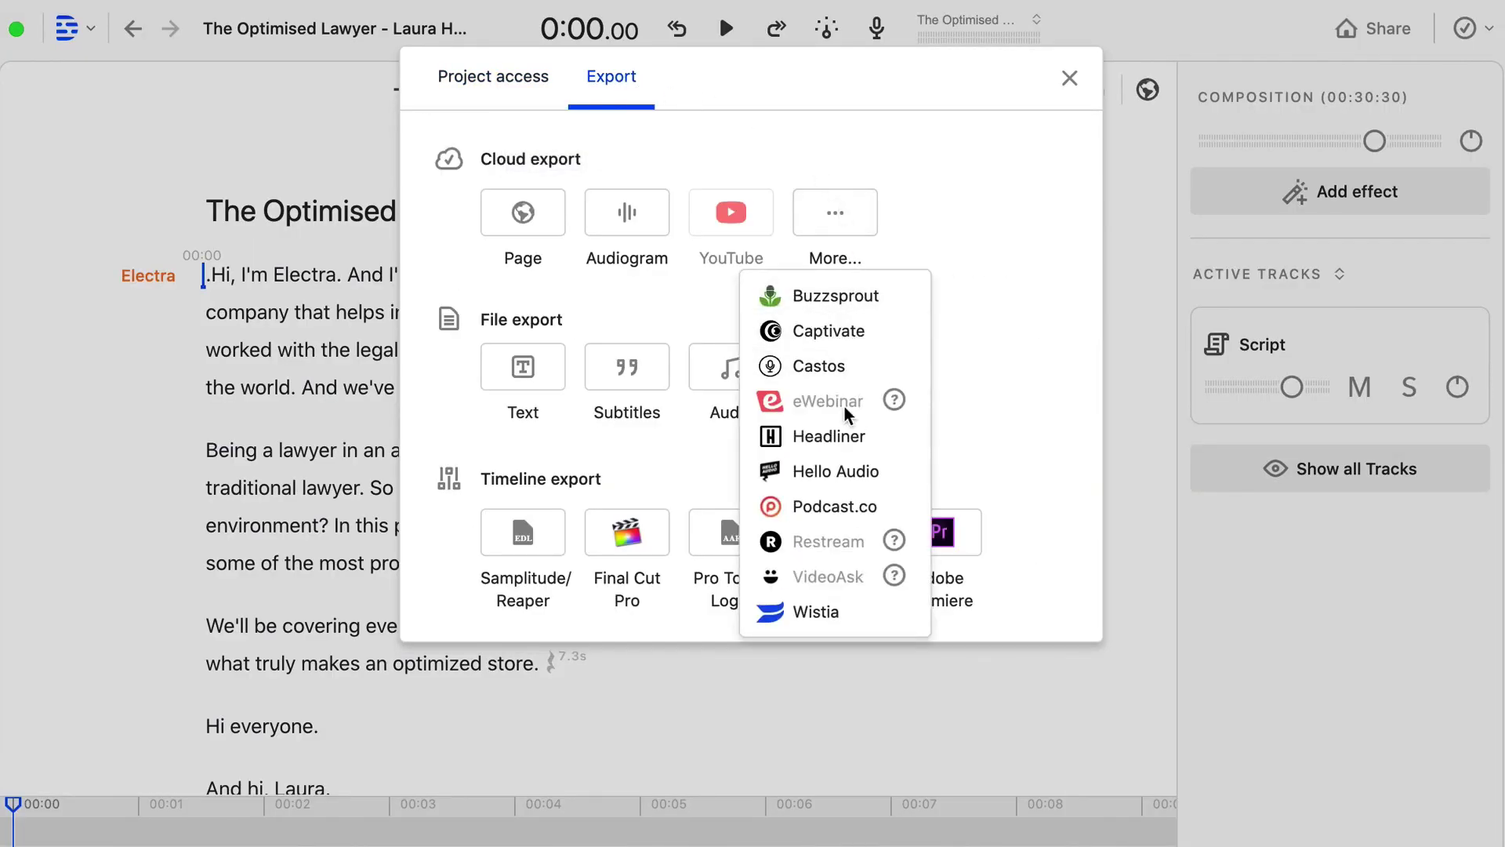
click(835, 506)
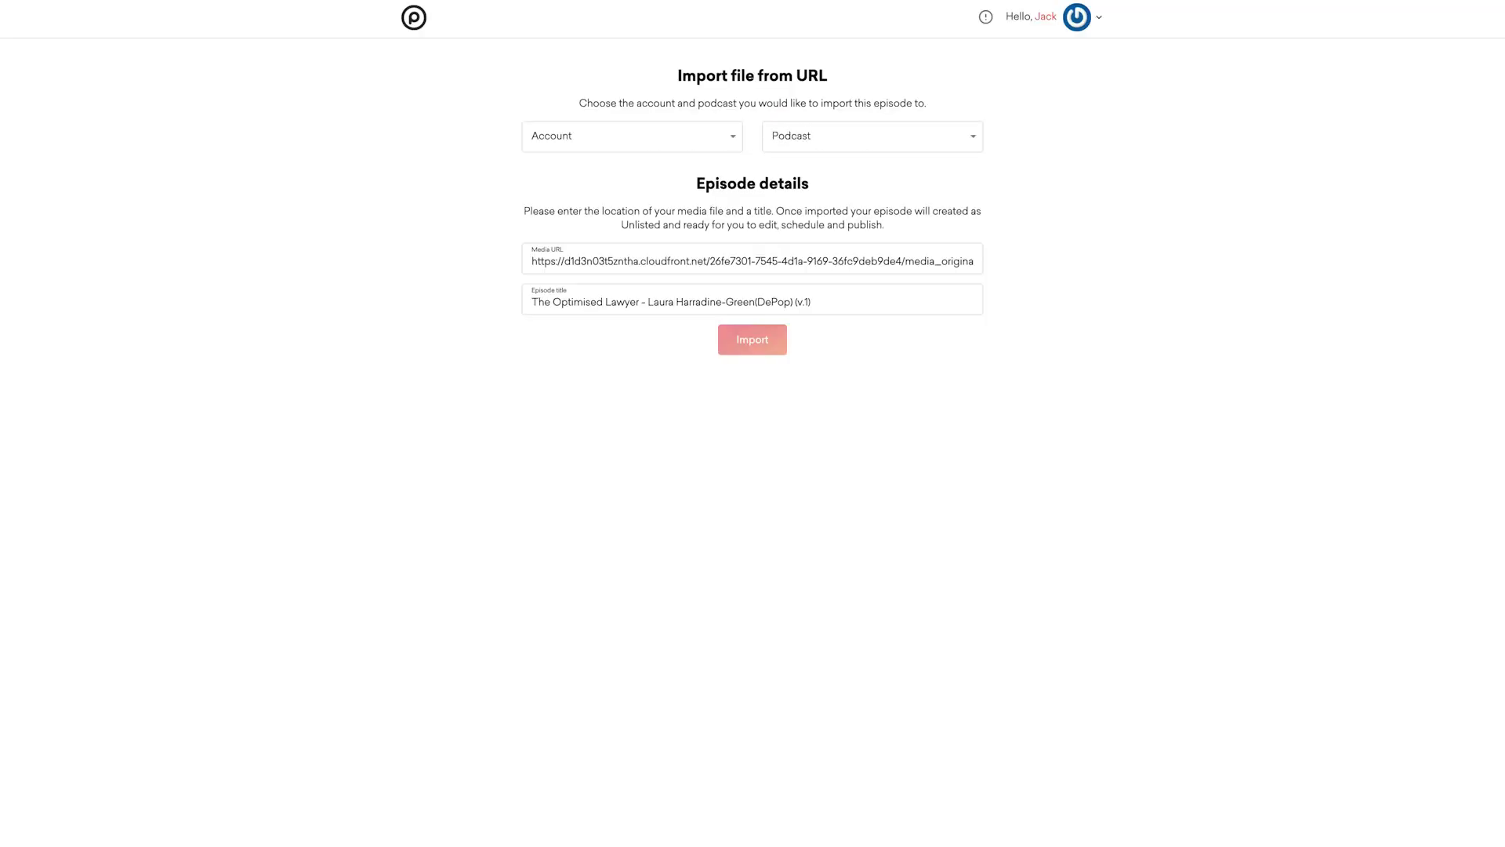